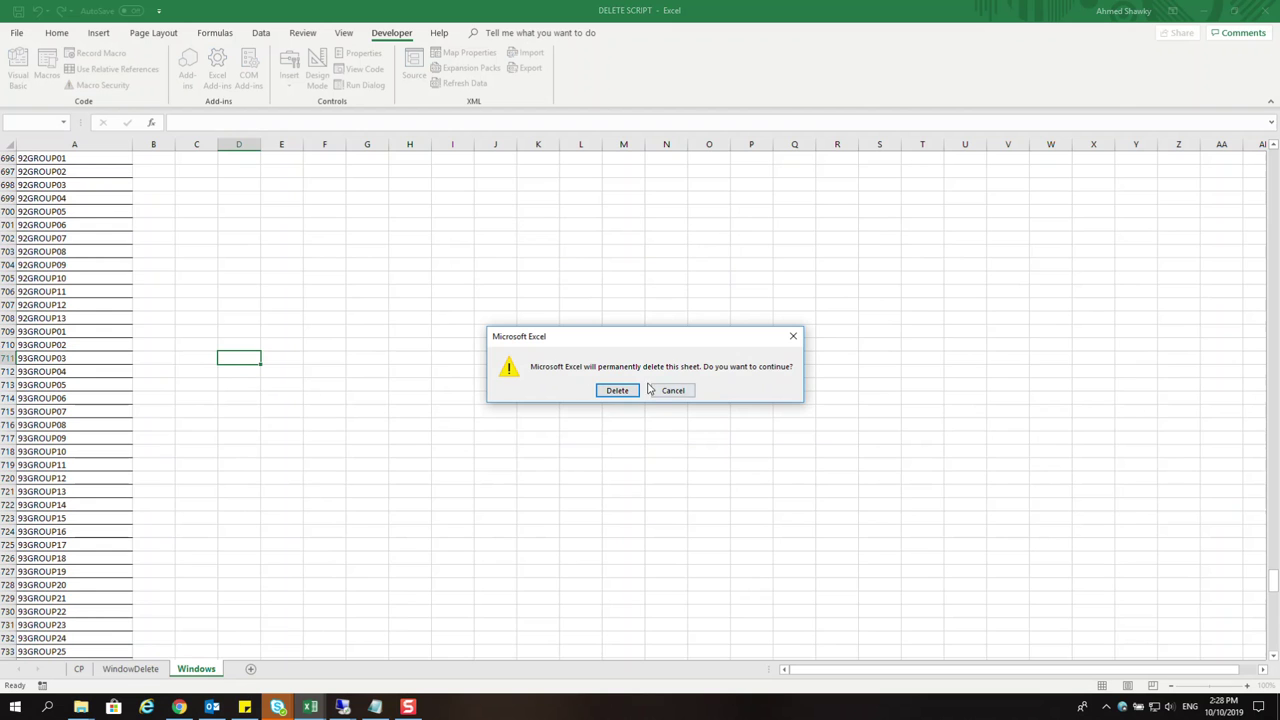
- Select column A of the WindowDelete sheet and look through its window delete commands
click(187, 518)
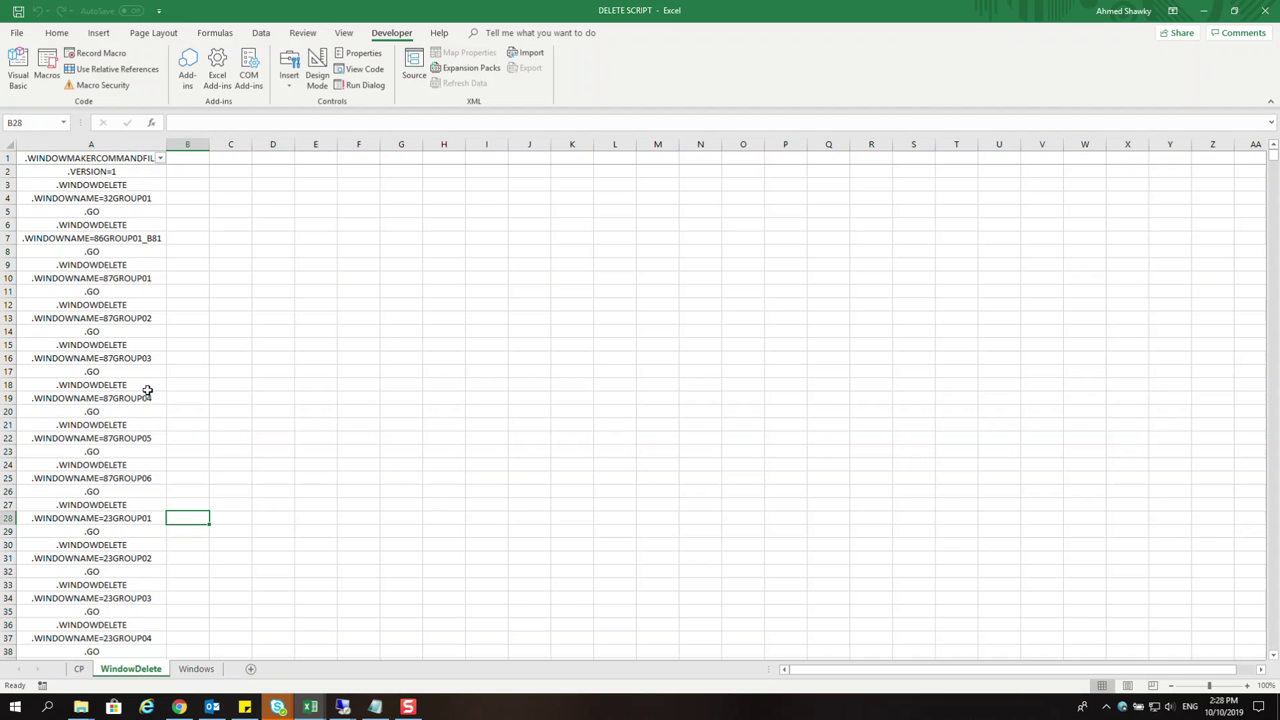
click(104, 145)
scroll(120, 232, down, 18)
scroll(120, 232, down, 20)
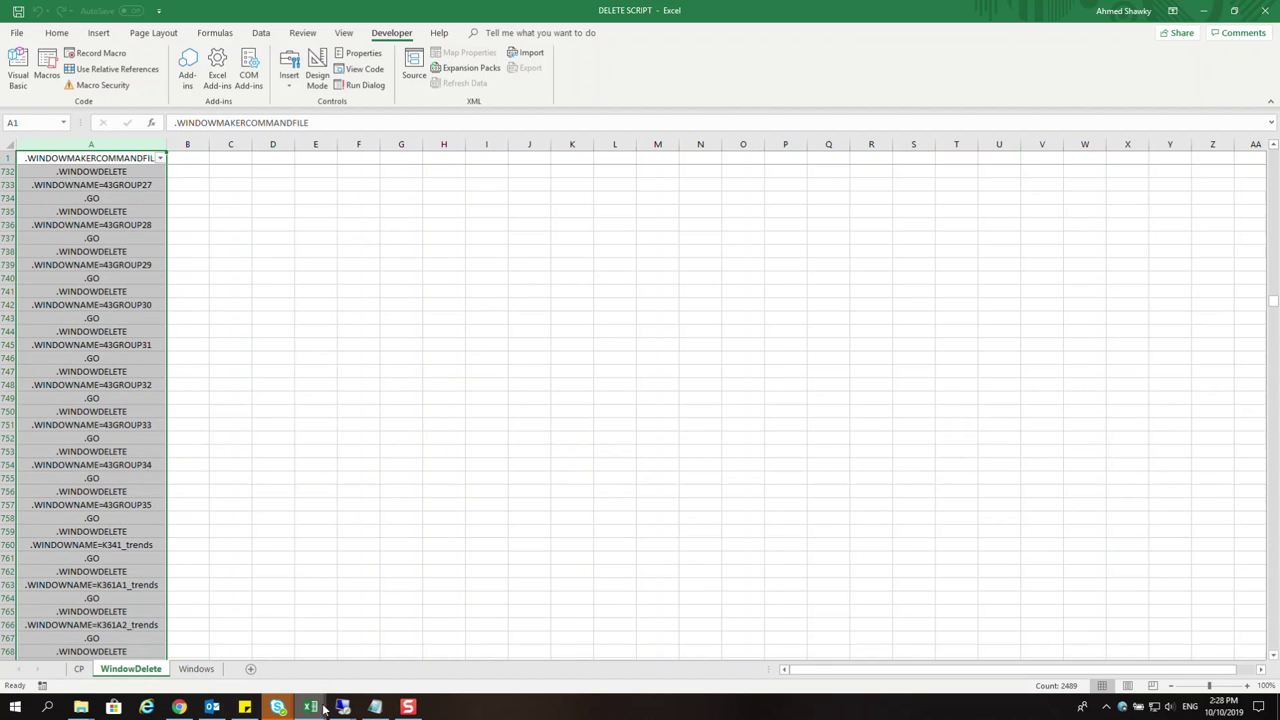
- Switch to the remote desktop session and open deletegroups.txt from the engineer's personal folder in D:\Workarea
mouse_move(342, 707)
click(377, 662)
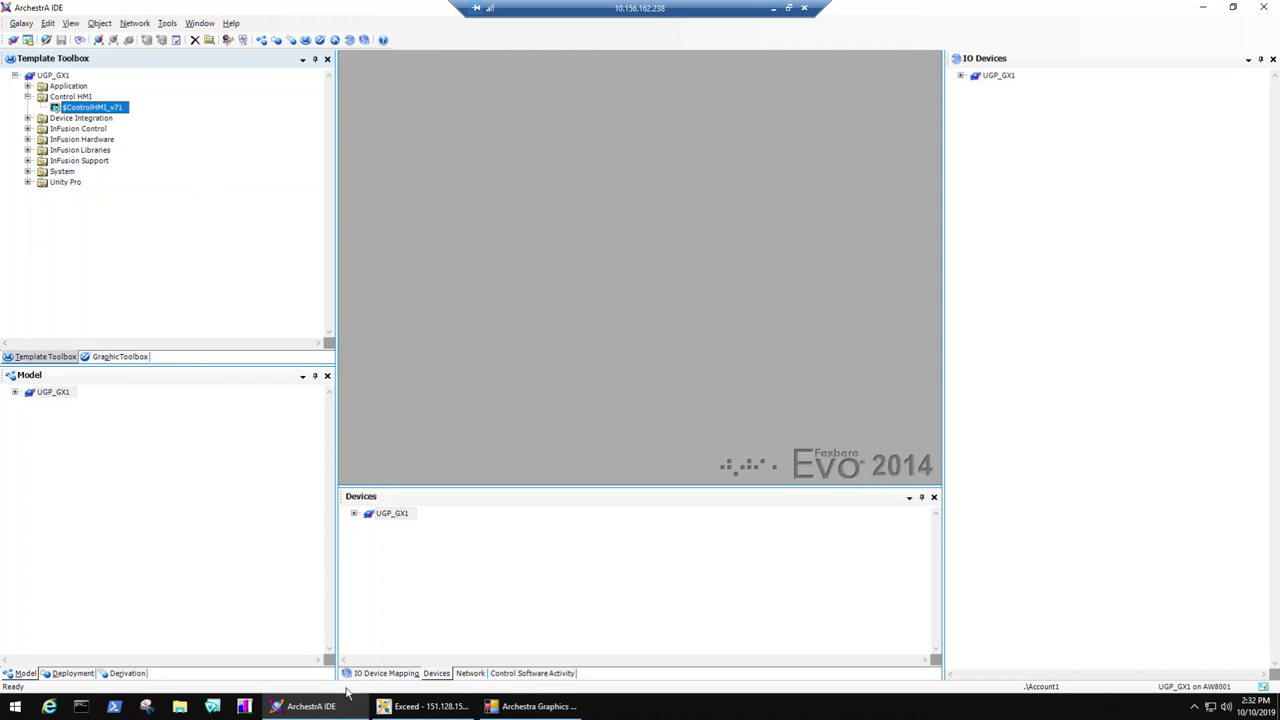
click(180, 706)
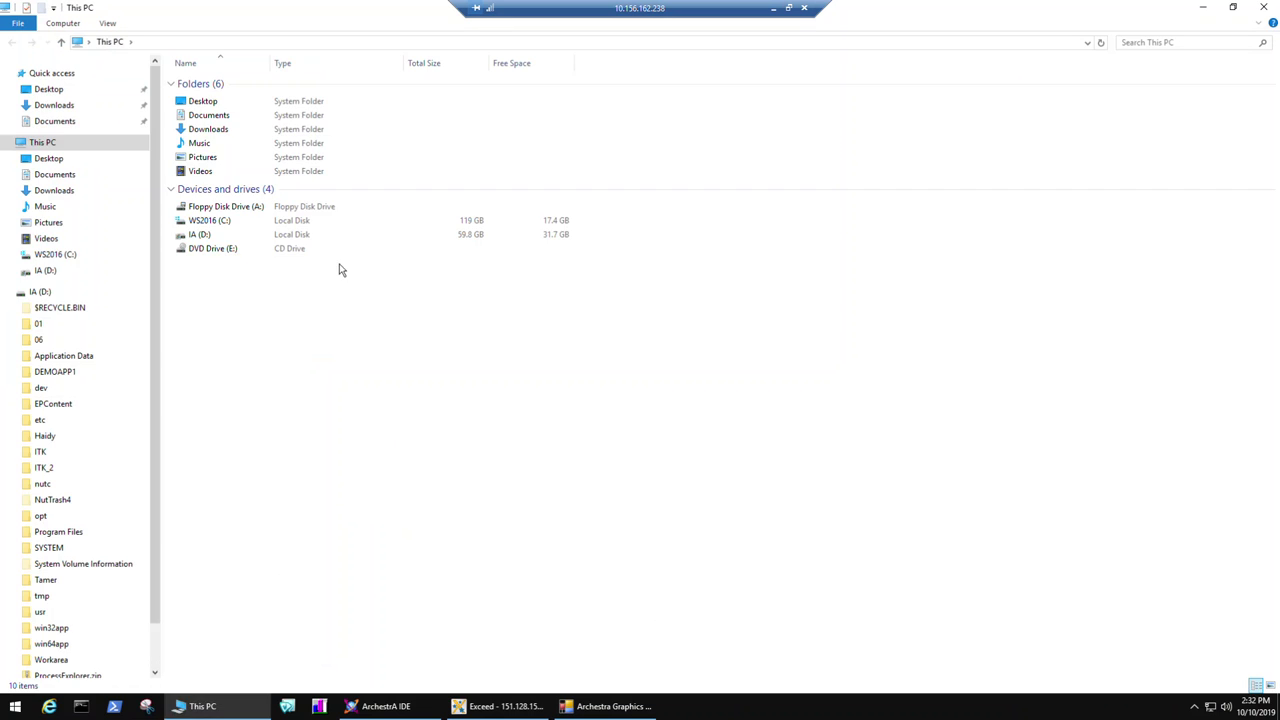
double_click(243, 236)
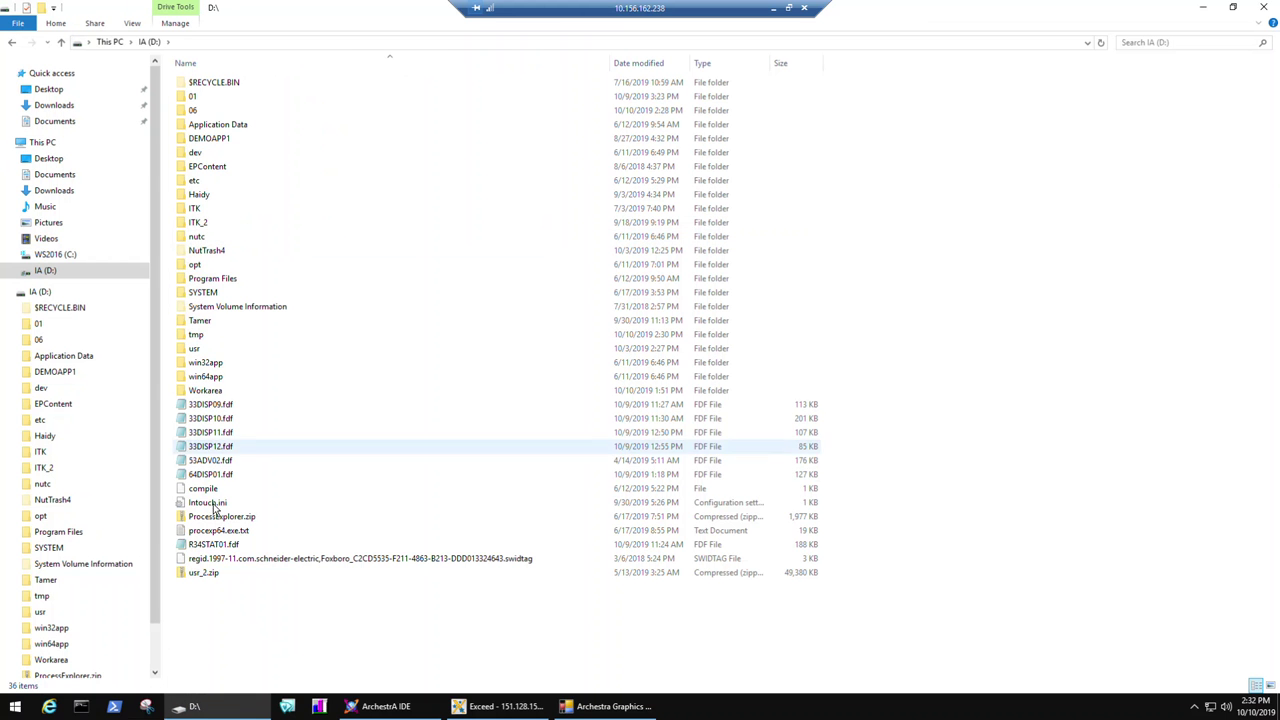
double_click(222, 391)
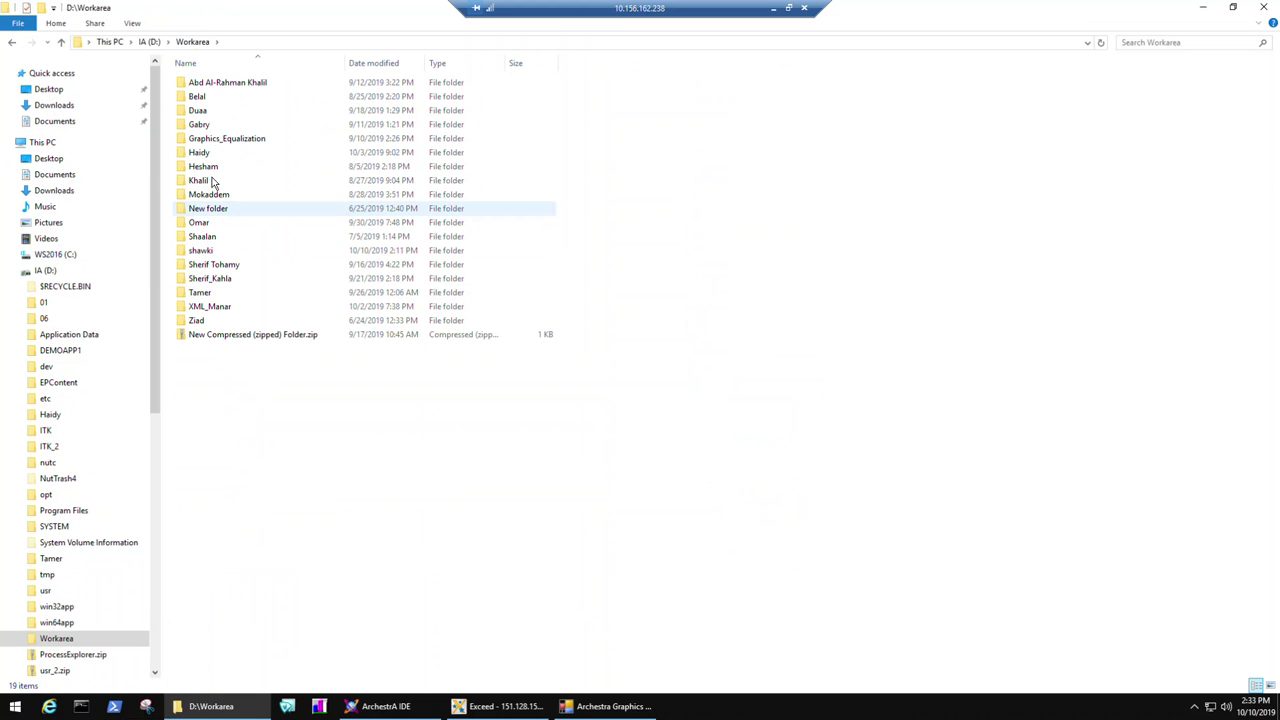
double_click(218, 252)
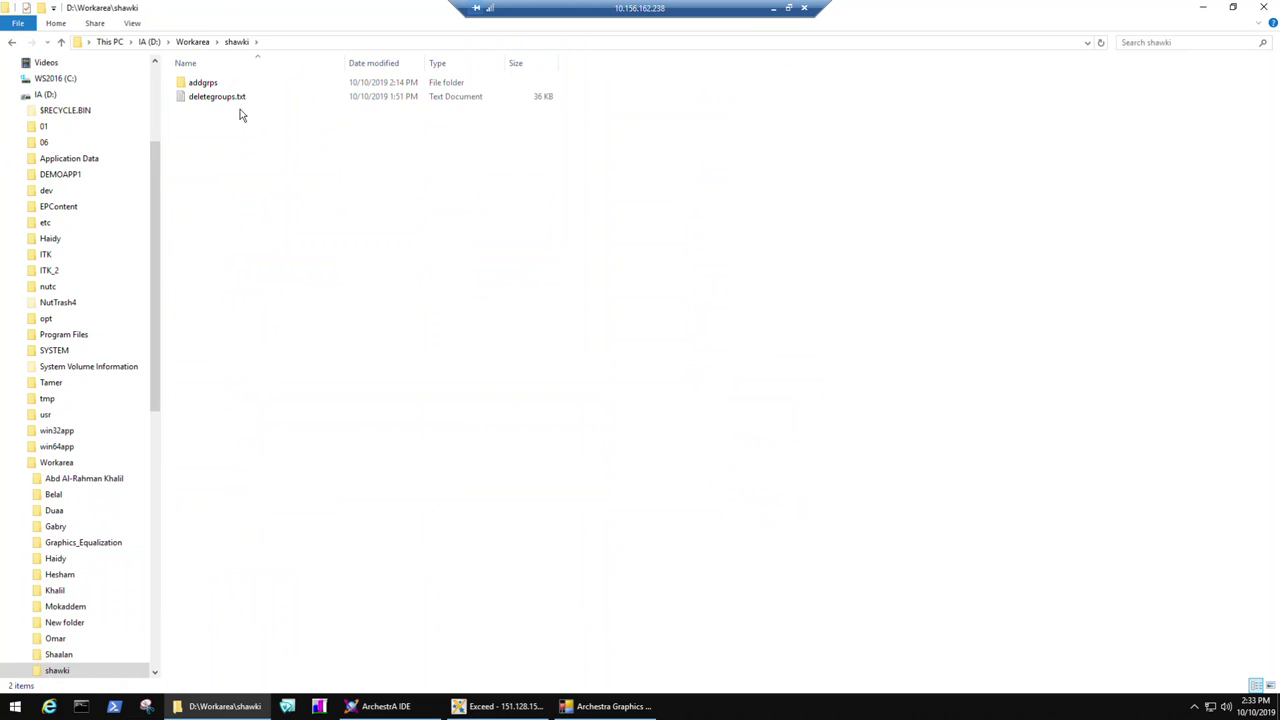
double_click(241, 100)
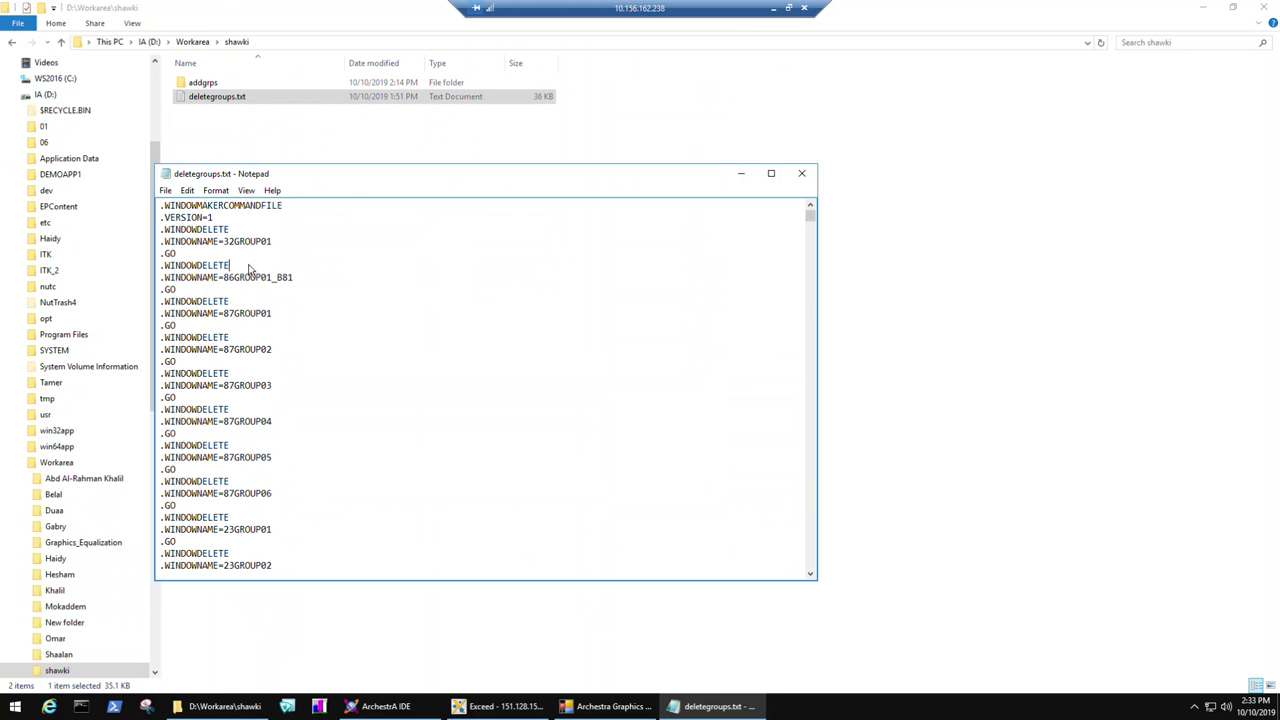
- Compare the script with the local Excel sheet, close deletegroups.txt in the remote session and minimise its folder window
click(773, 8)
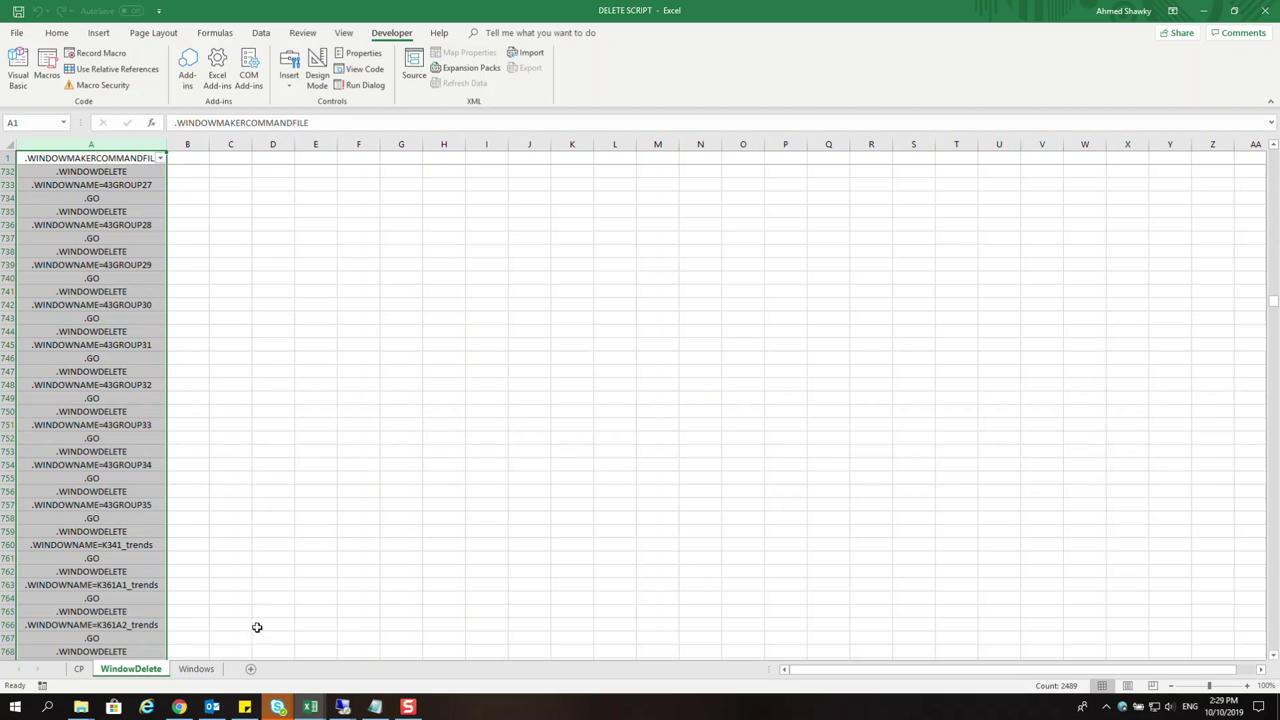
mouse_move(375, 707)
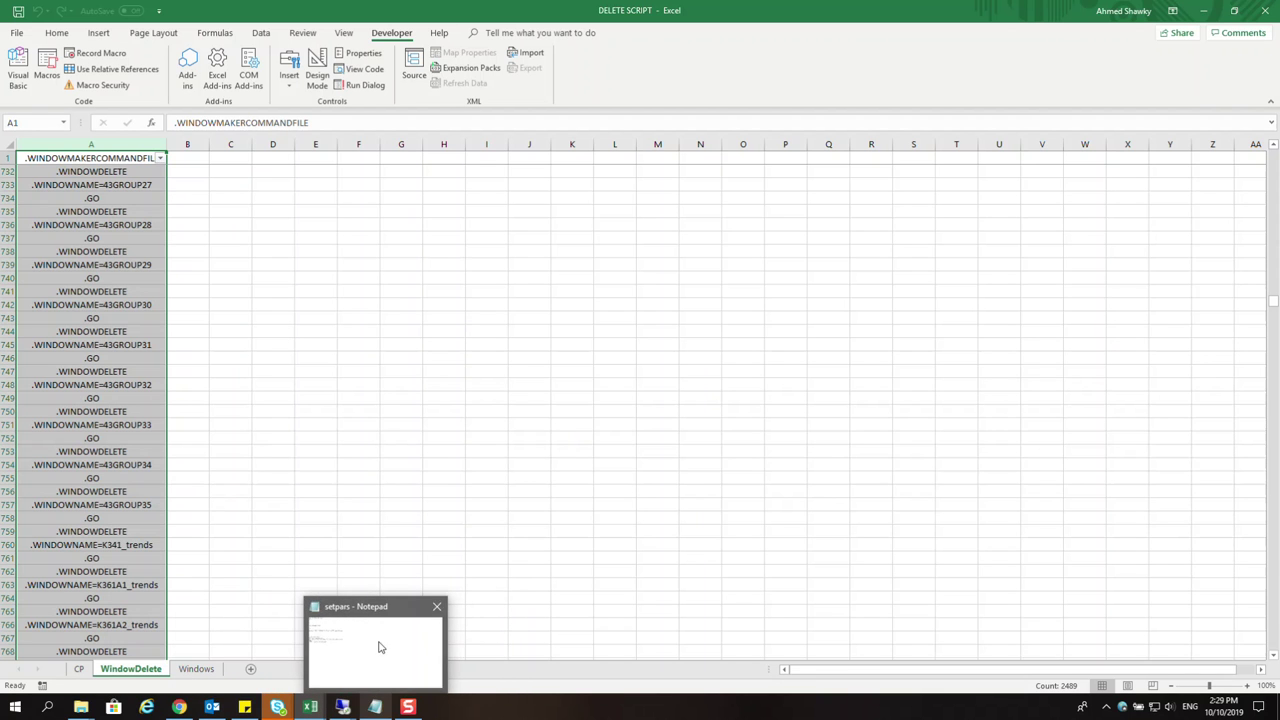
click(400, 645)
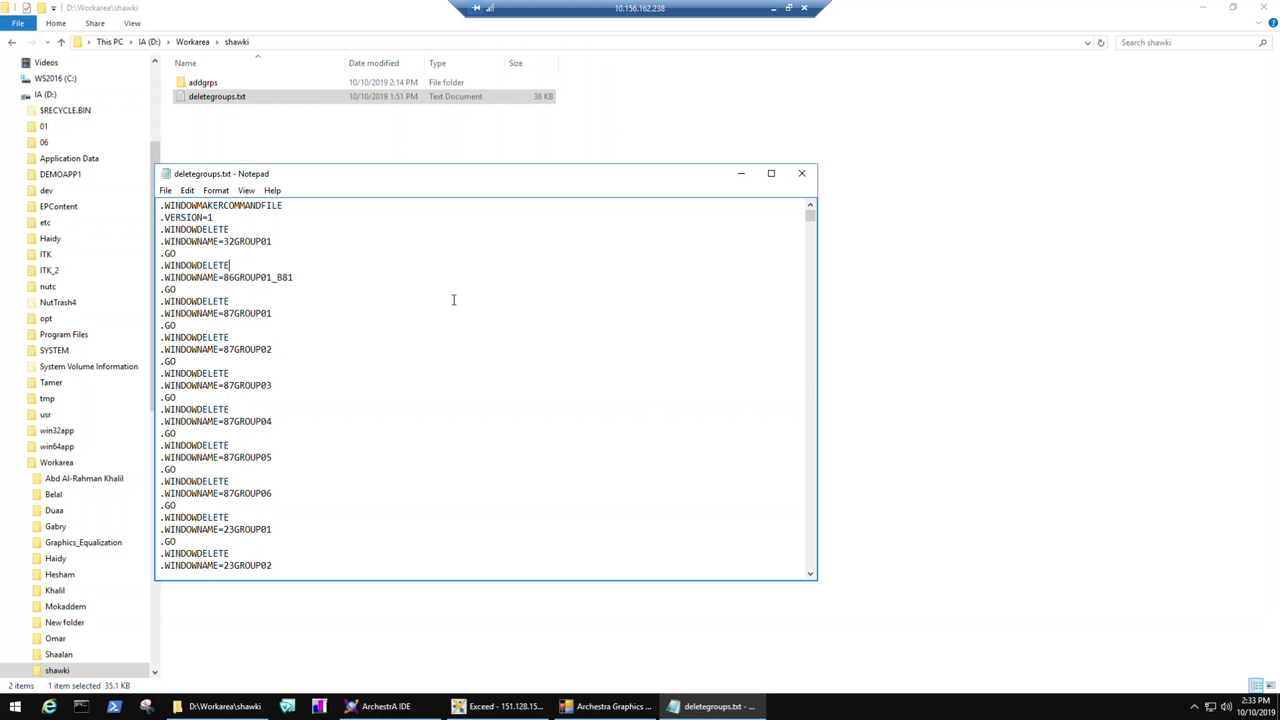
click(803, 176)
click(1203, 7)
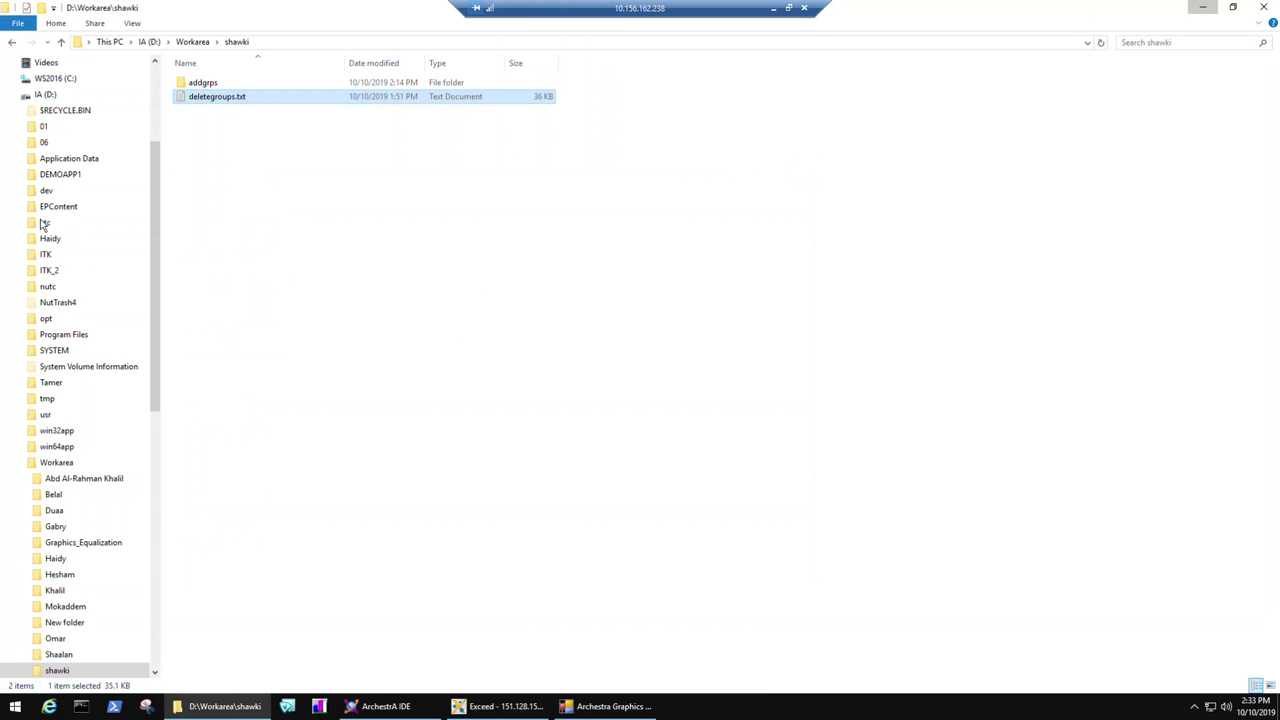
- Process deletegroups.txt as an InTouch command file on the $ControlHMI_v71 template in ArchestrA IDE
right_click(74, 107)
click(66, 110)
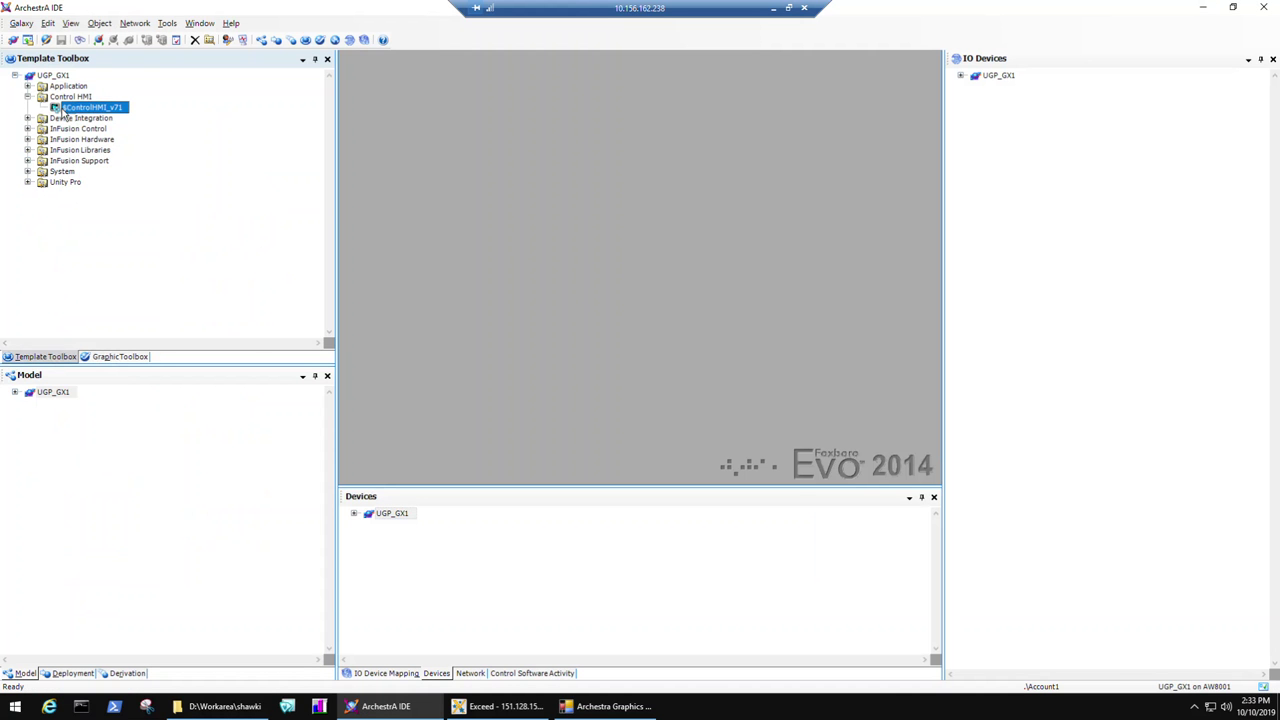
right_click(94, 110)
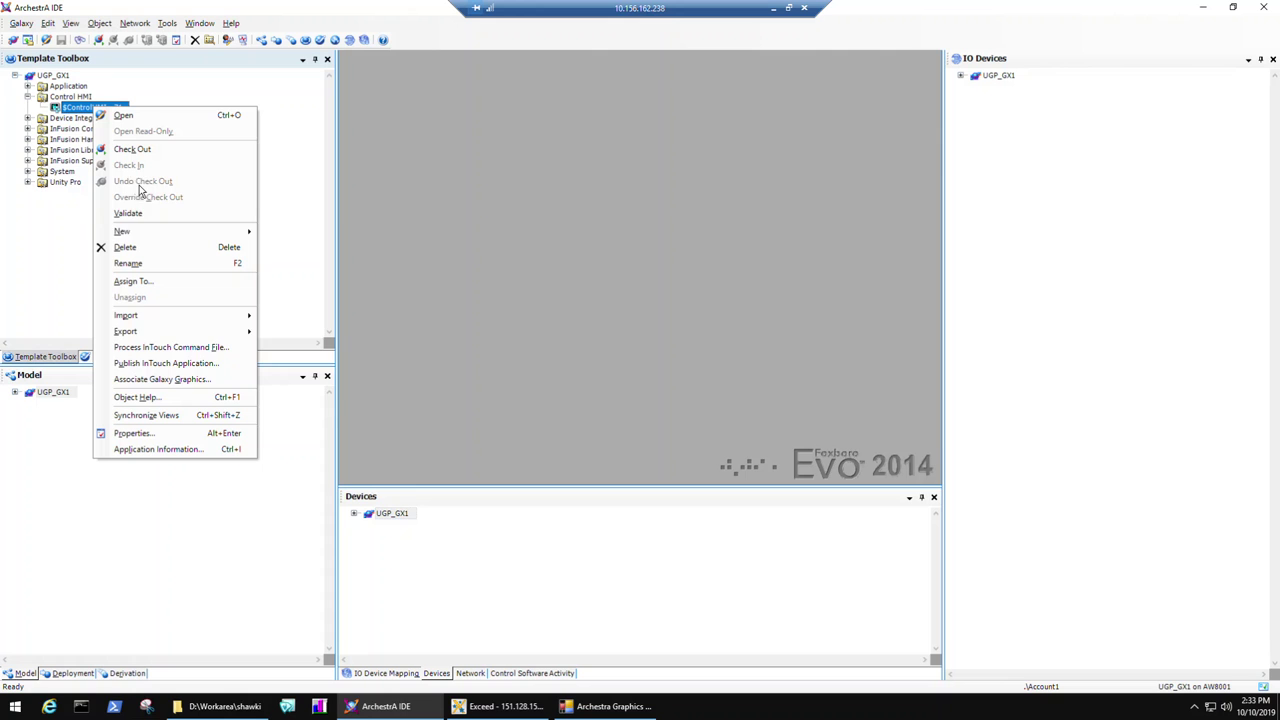
click(215, 349)
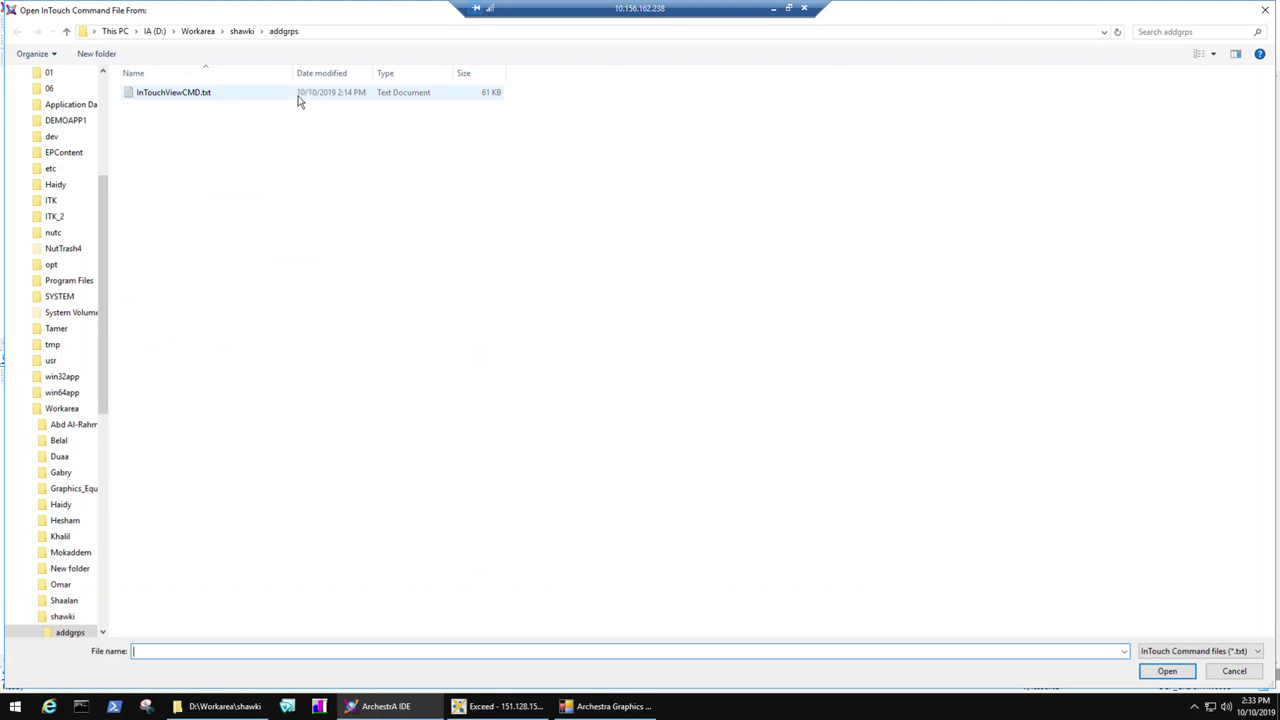
click(244, 31)
double_click(181, 108)
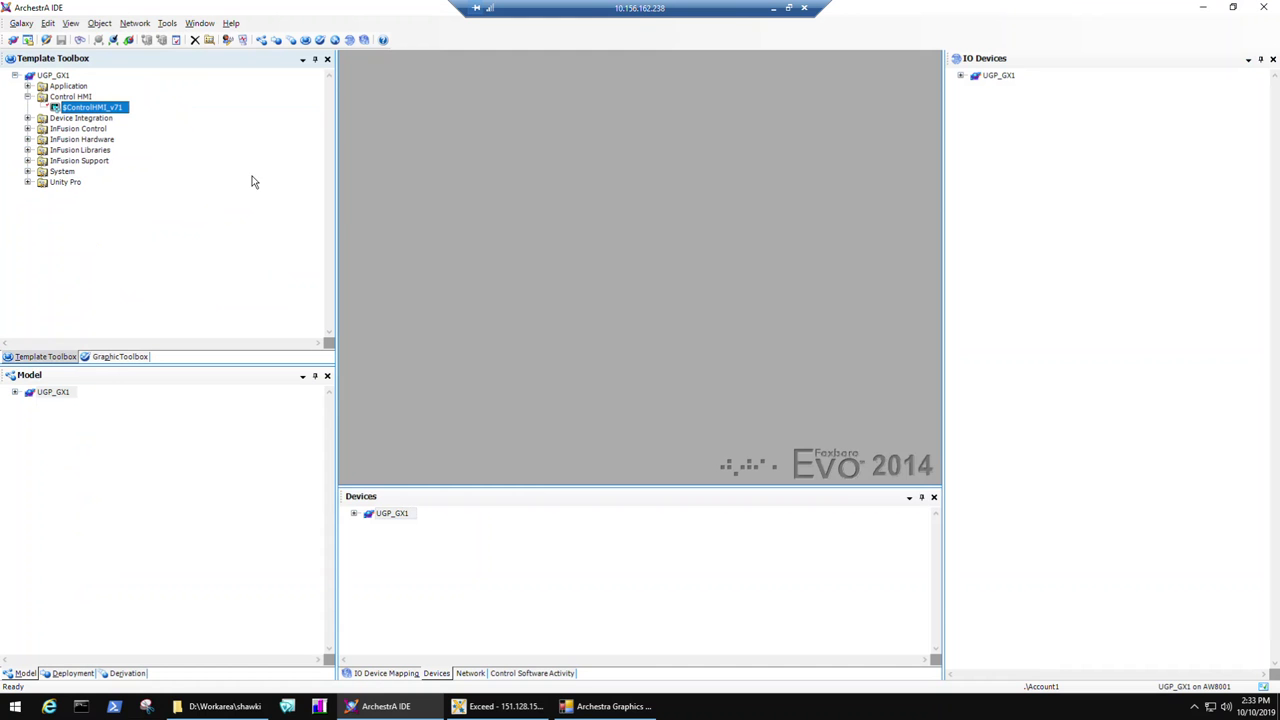
right_click(780, 705)
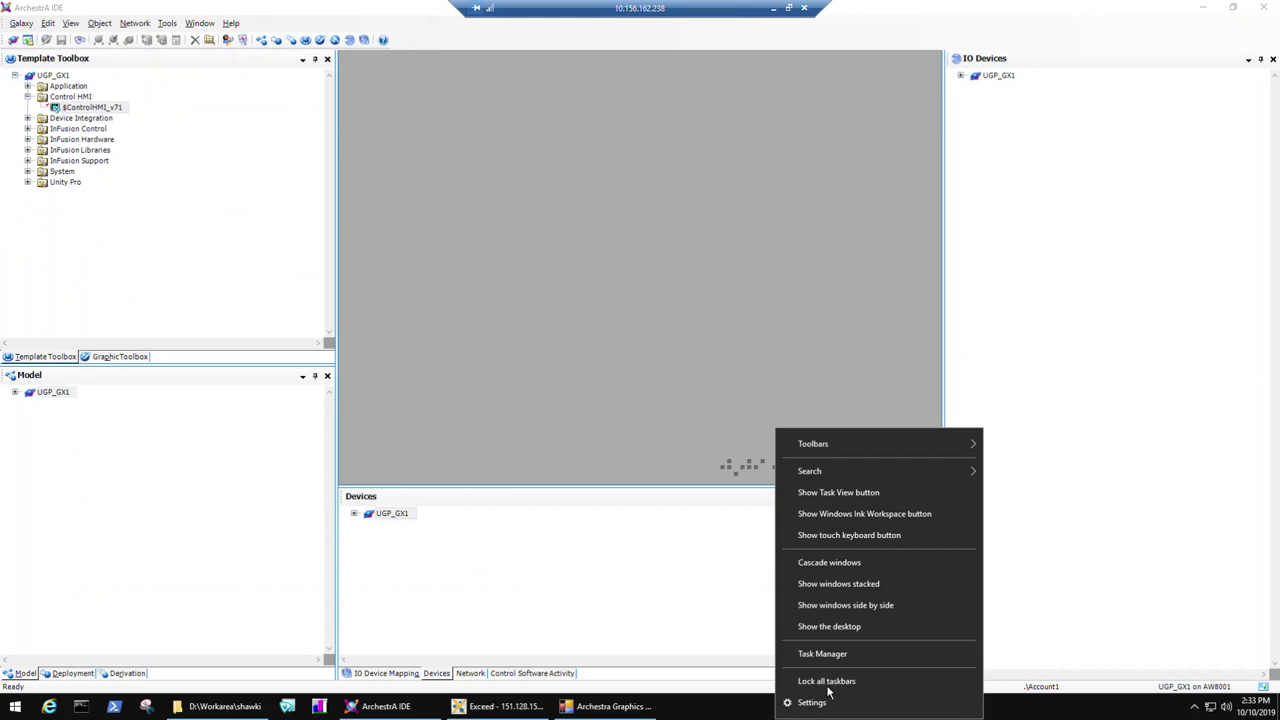
click(831, 686)
right_click(820, 710)
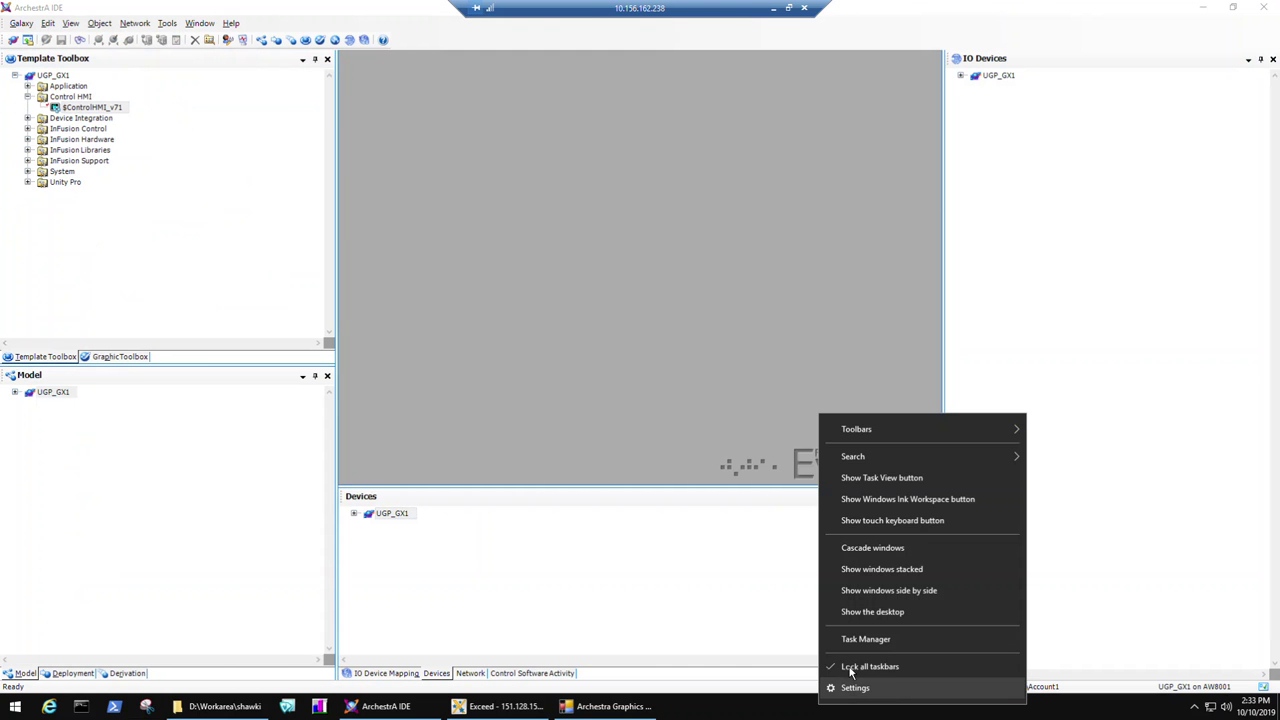
click(850, 668)
- Open Task Manager and end the InTouch WindowViewer (32 bit) process in the first listed user session
right_click(826, 706)
click(862, 656)
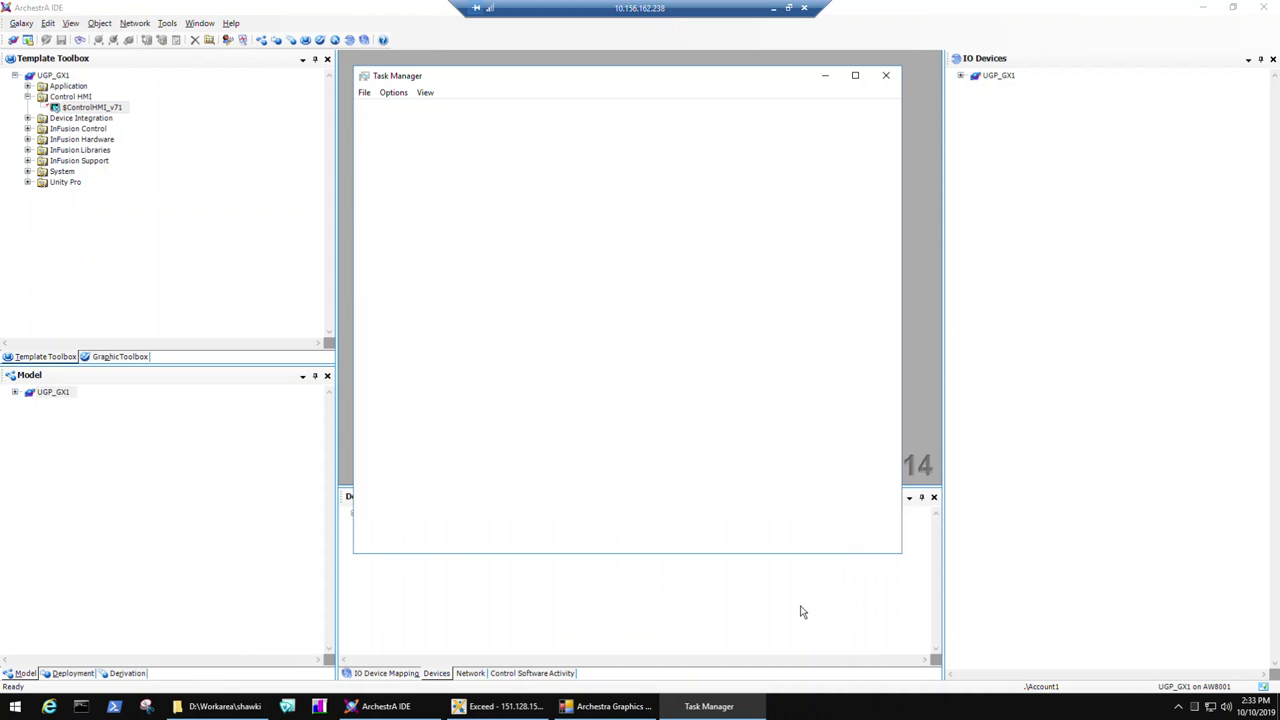
click(465, 110)
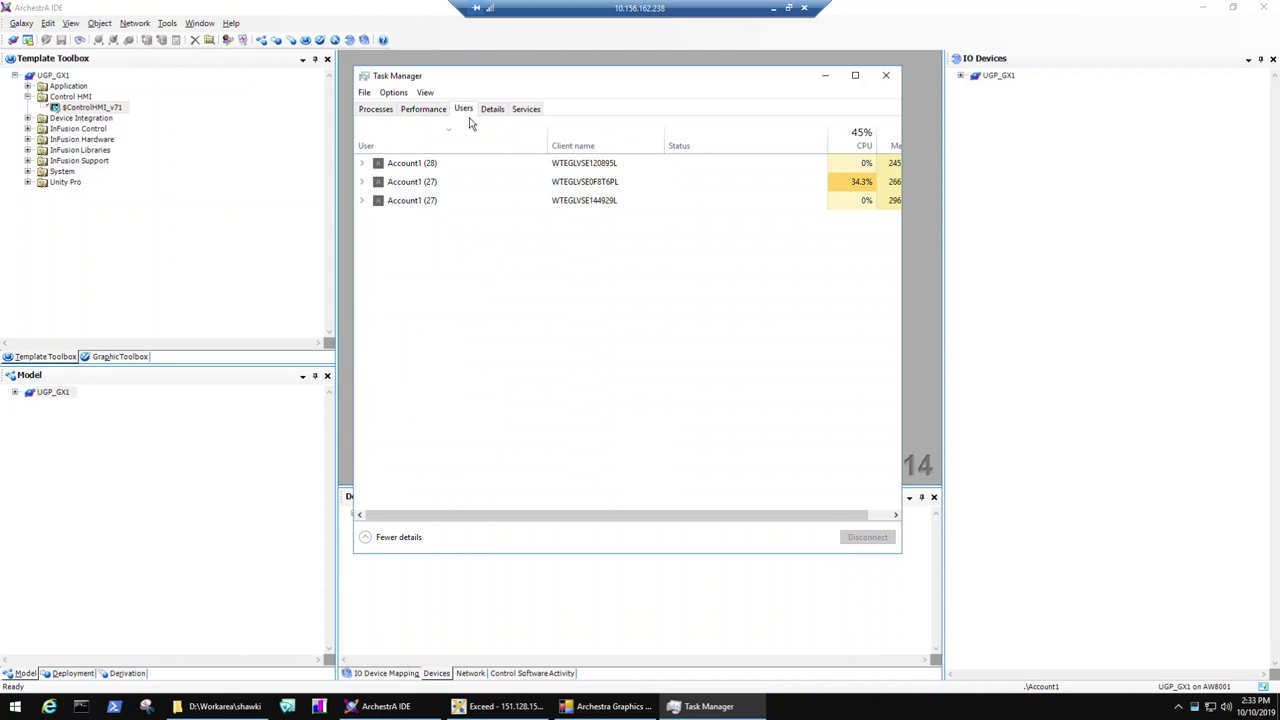
click(363, 164)
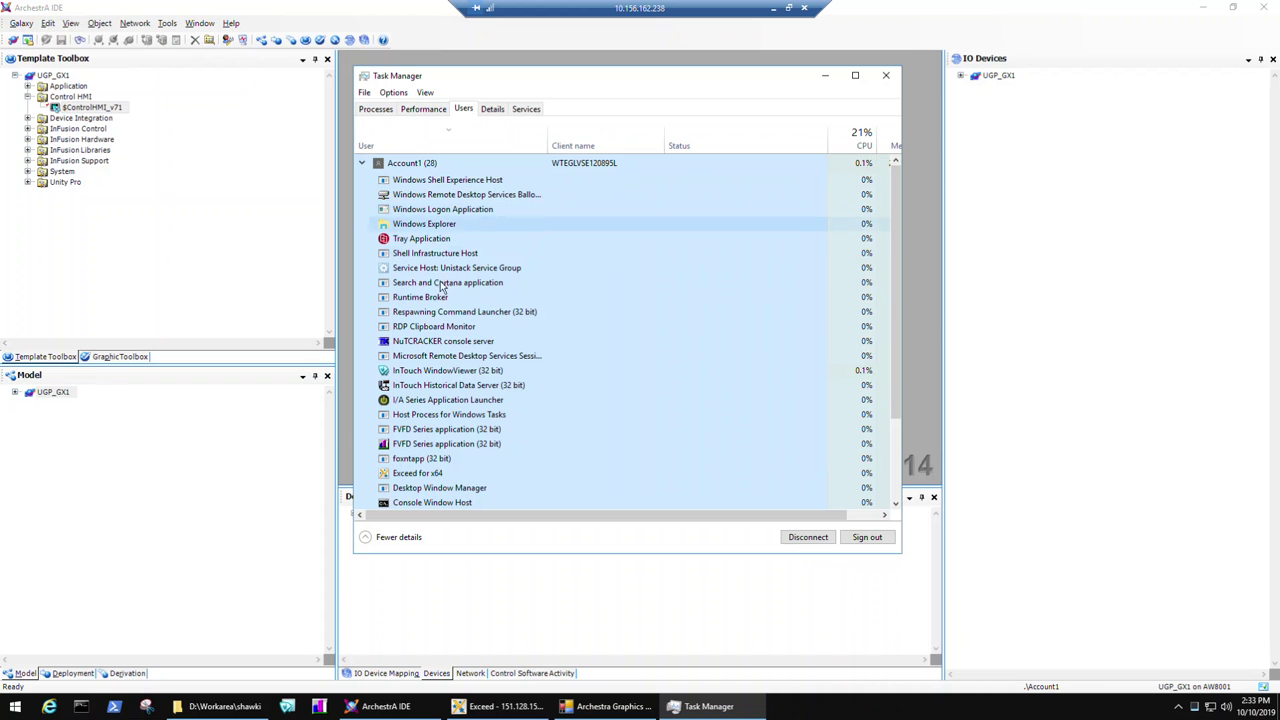
click(455, 373)
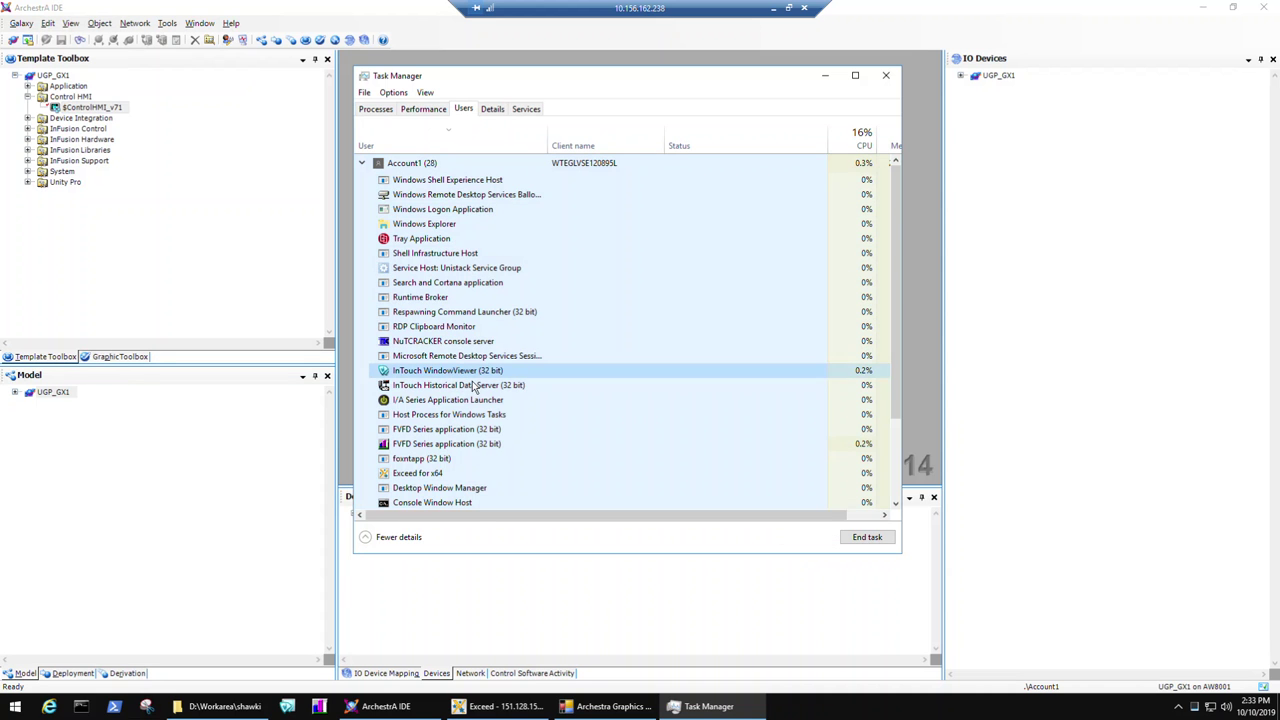
click(867, 540)
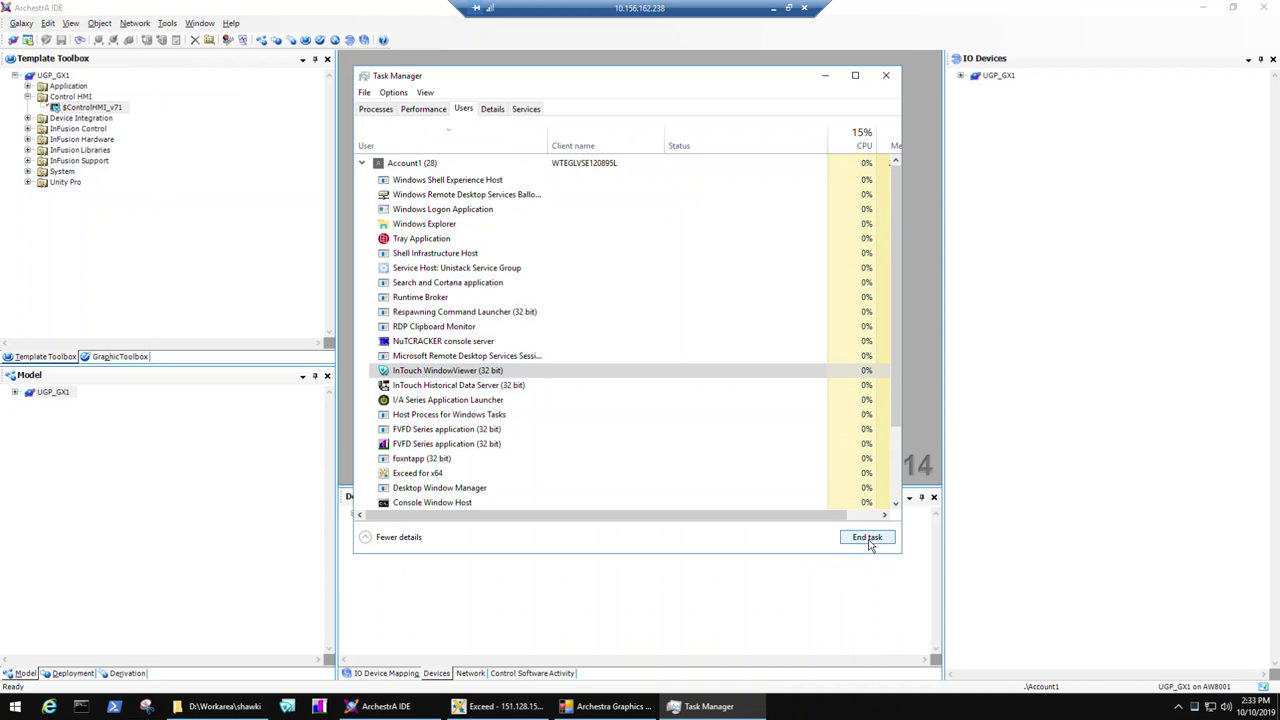
- Check in the $ControlHMI_v71 template in ArchestrA IDE
right_click(96, 108)
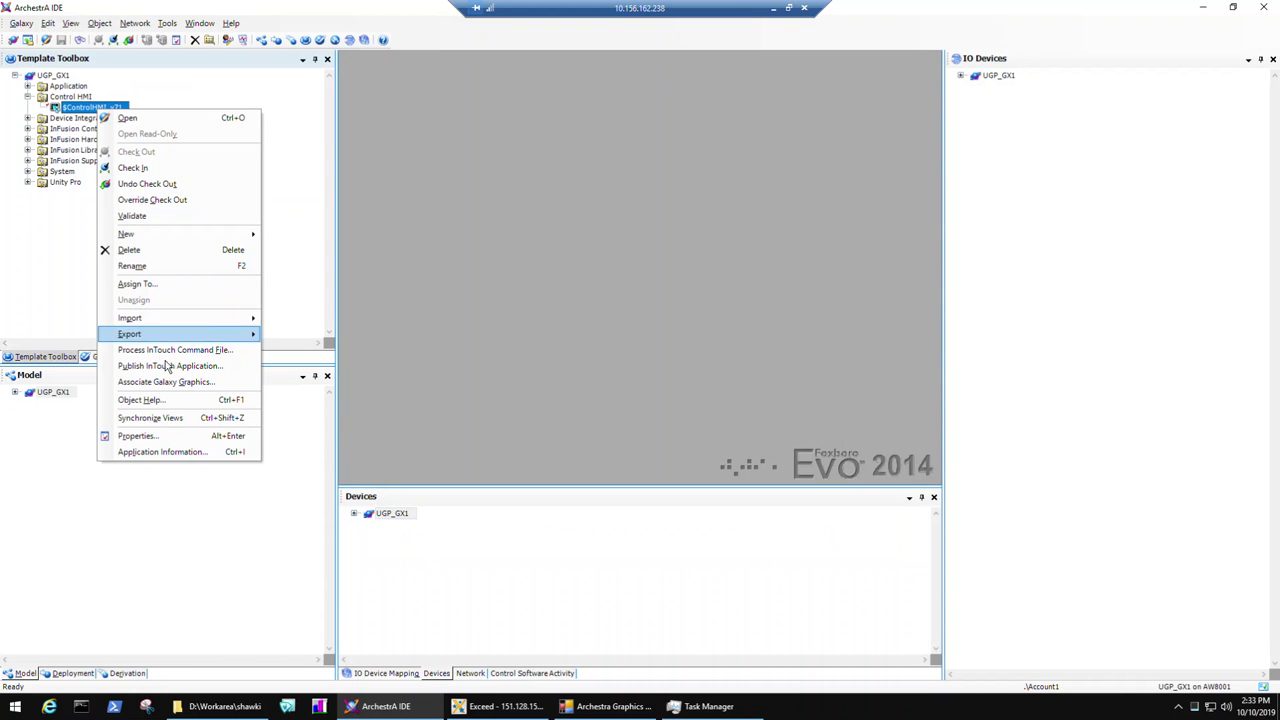
click(152, 174)
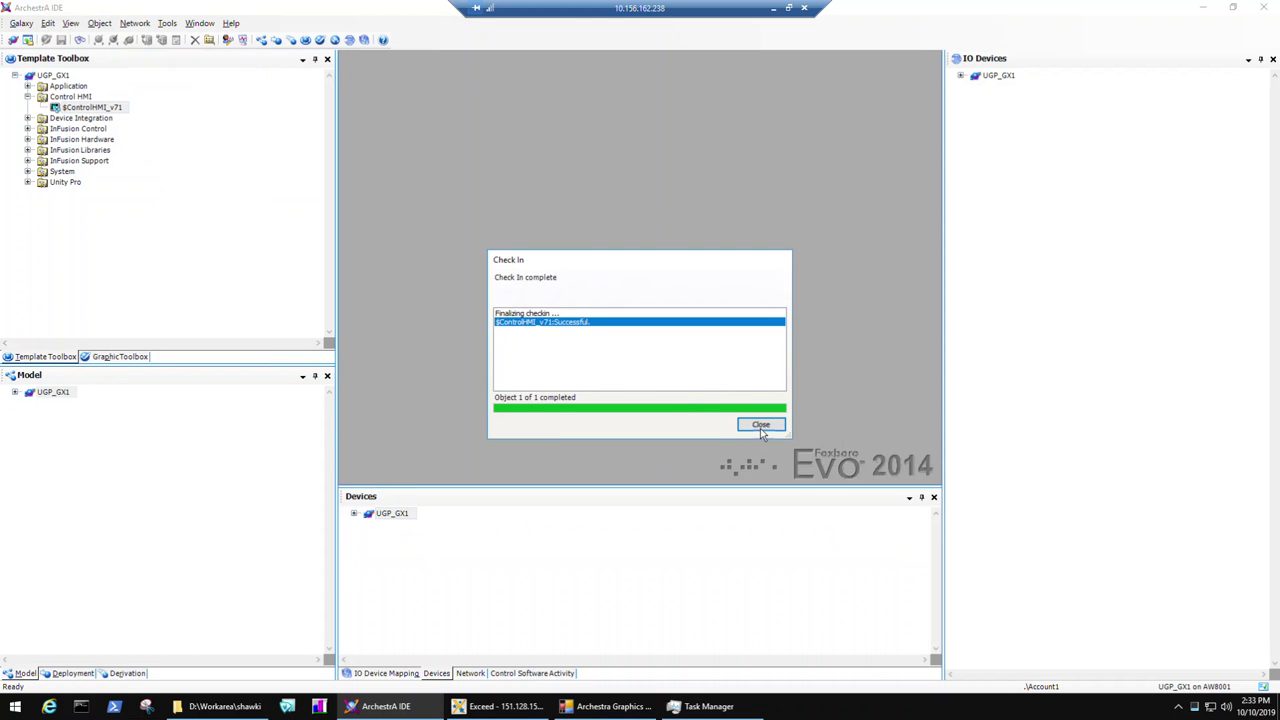
- Examine the running processes under each logged-in user session in Task Manager, and close Task Manager
click(680, 706)
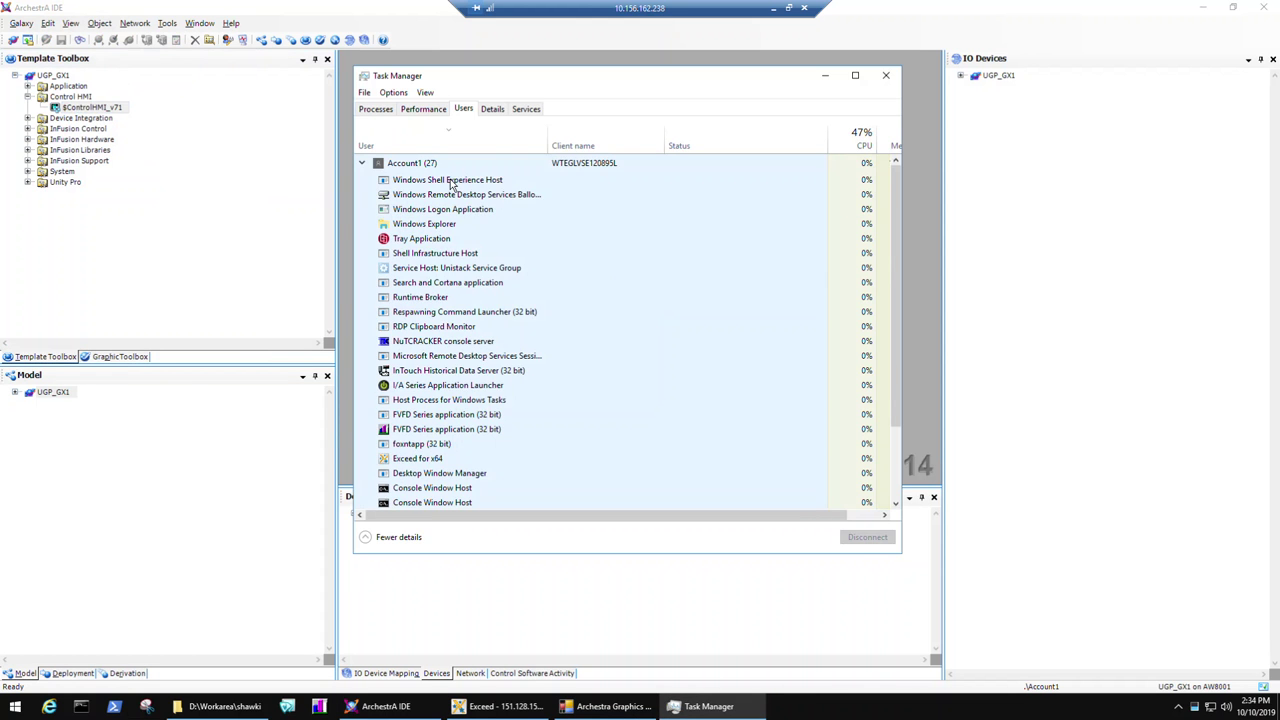
click(364, 163)
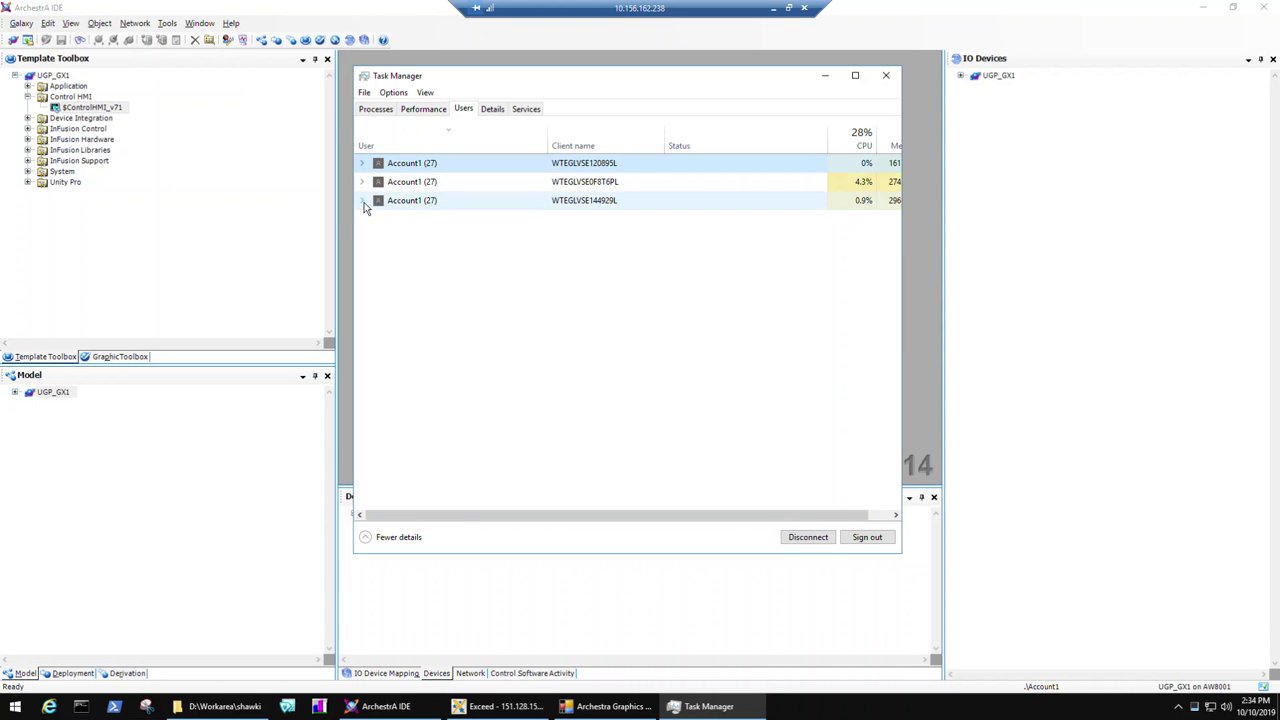
click(365, 206)
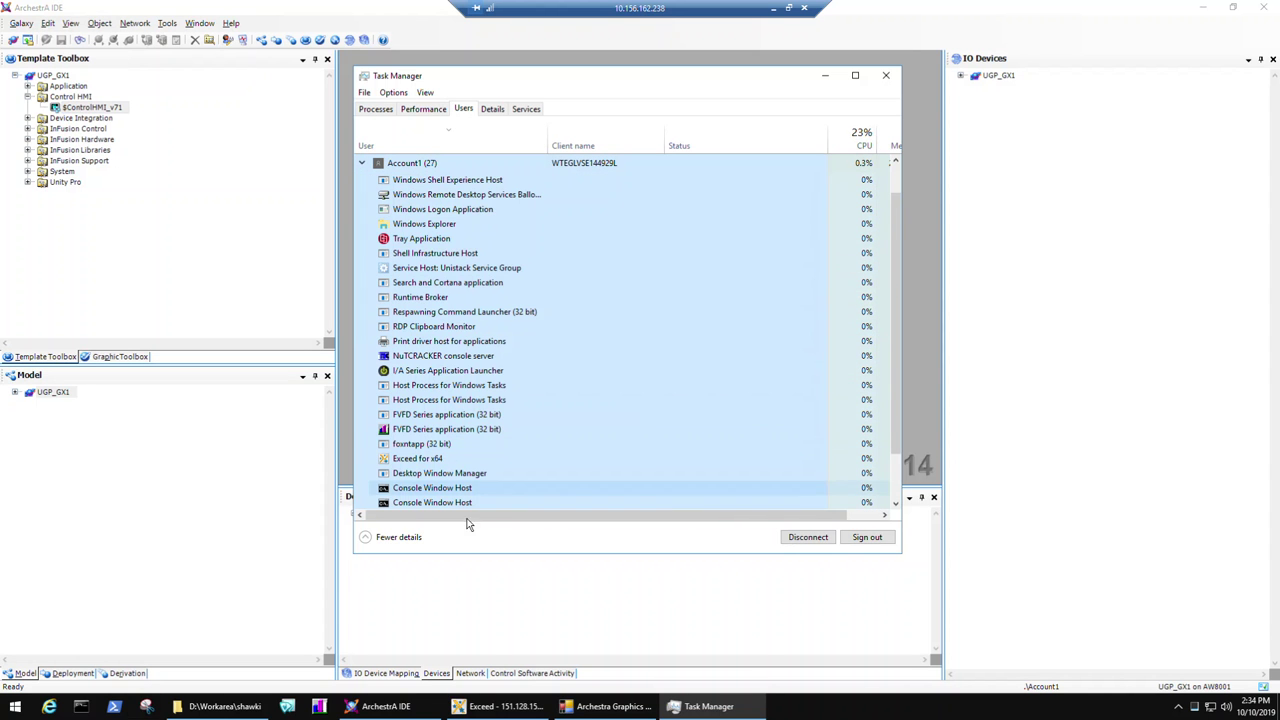
scroll(438, 425, down, 1)
scroll(438, 425, up, 3)
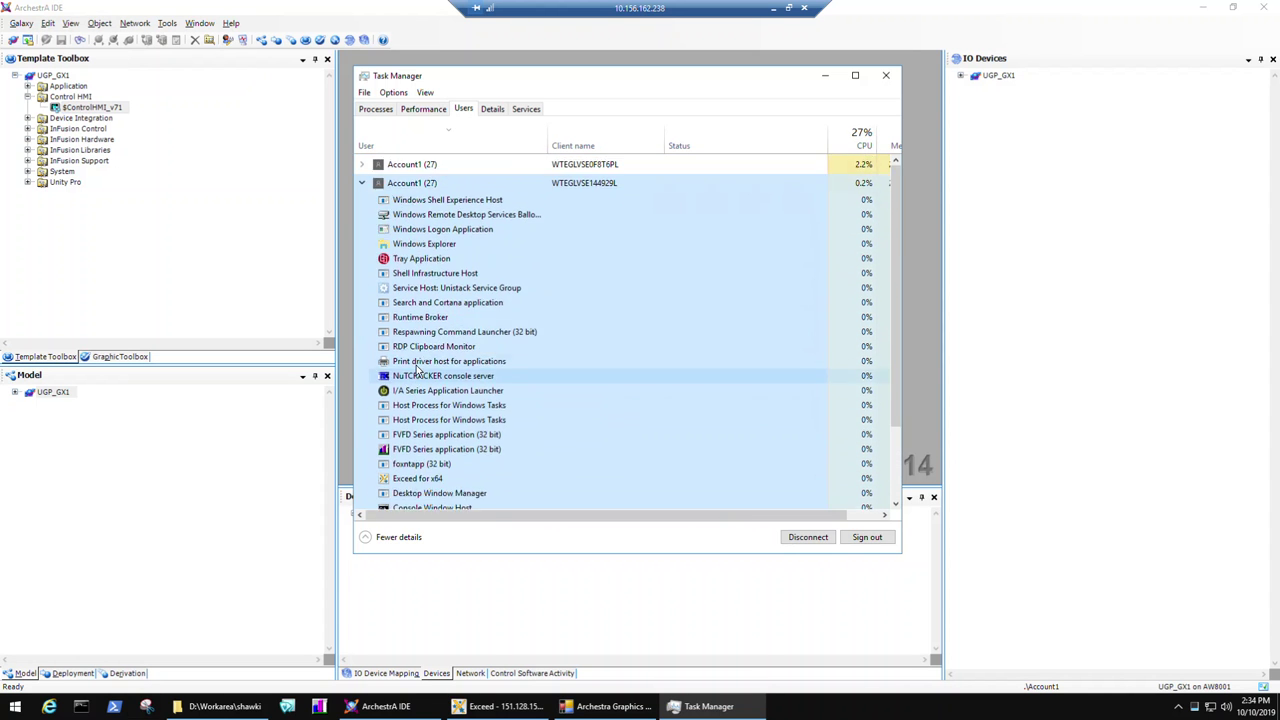
click(363, 183)
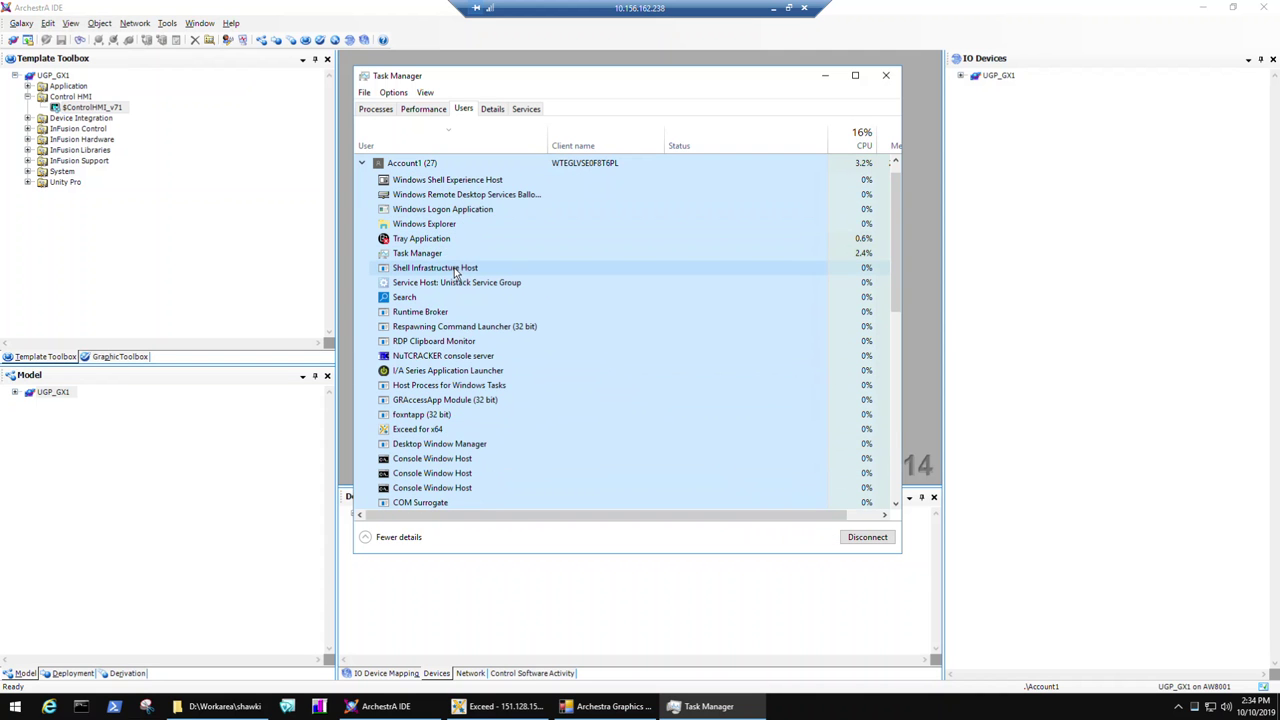
scroll(440, 348, down, 3)
scroll(393, 207, up, 3)
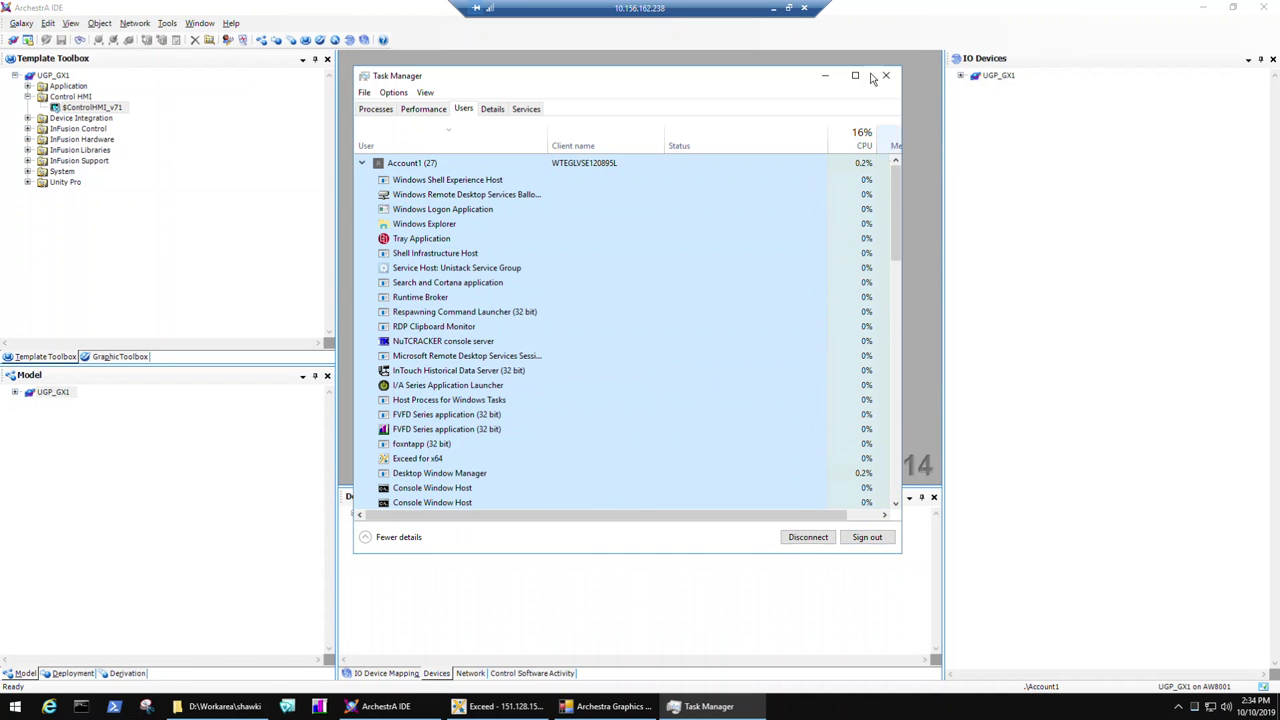
key(alt+F4)
- Examine the running processes under the first two logged-in user sessions in Task Manager, and close Task Manager
right_click(885, 706)
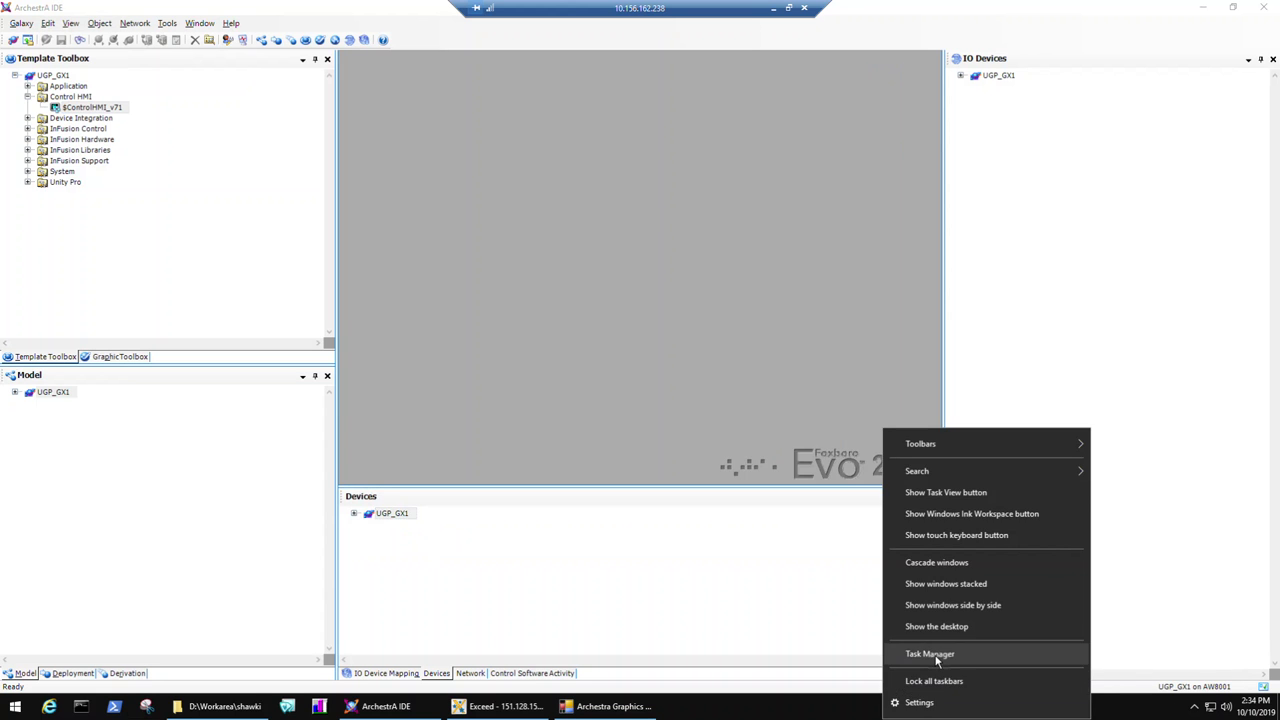
click(931, 655)
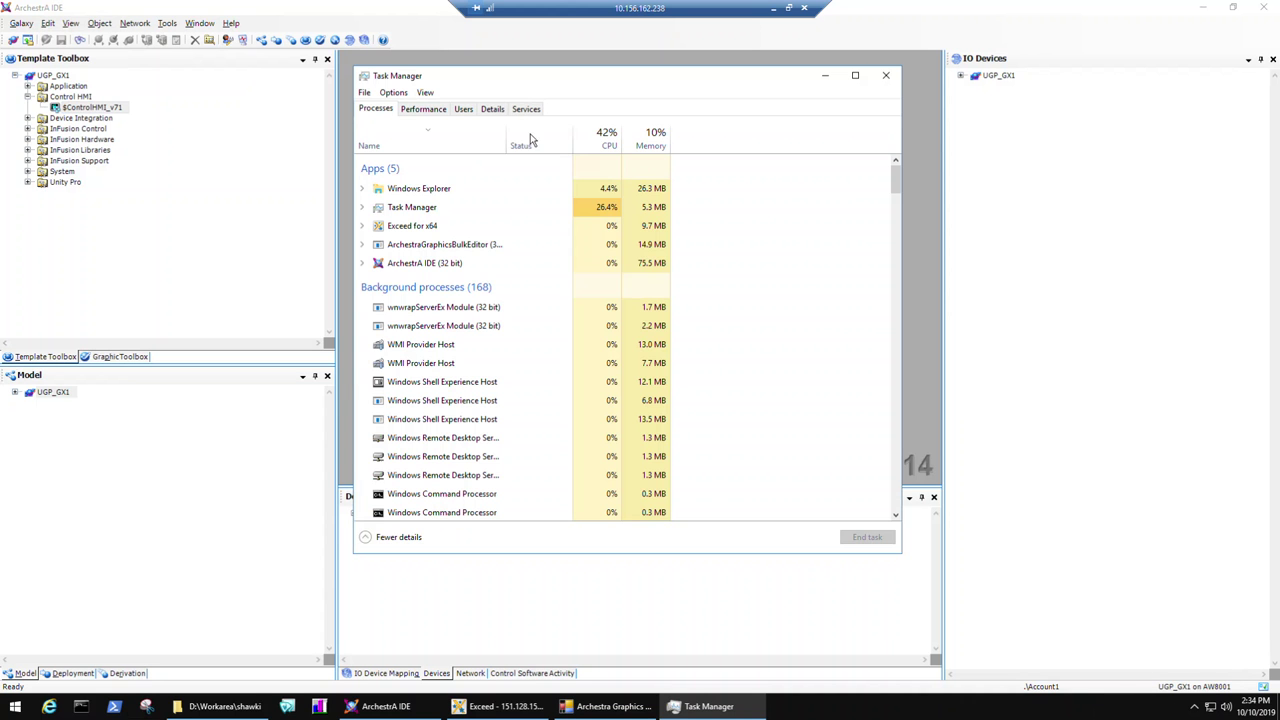
click(465, 109)
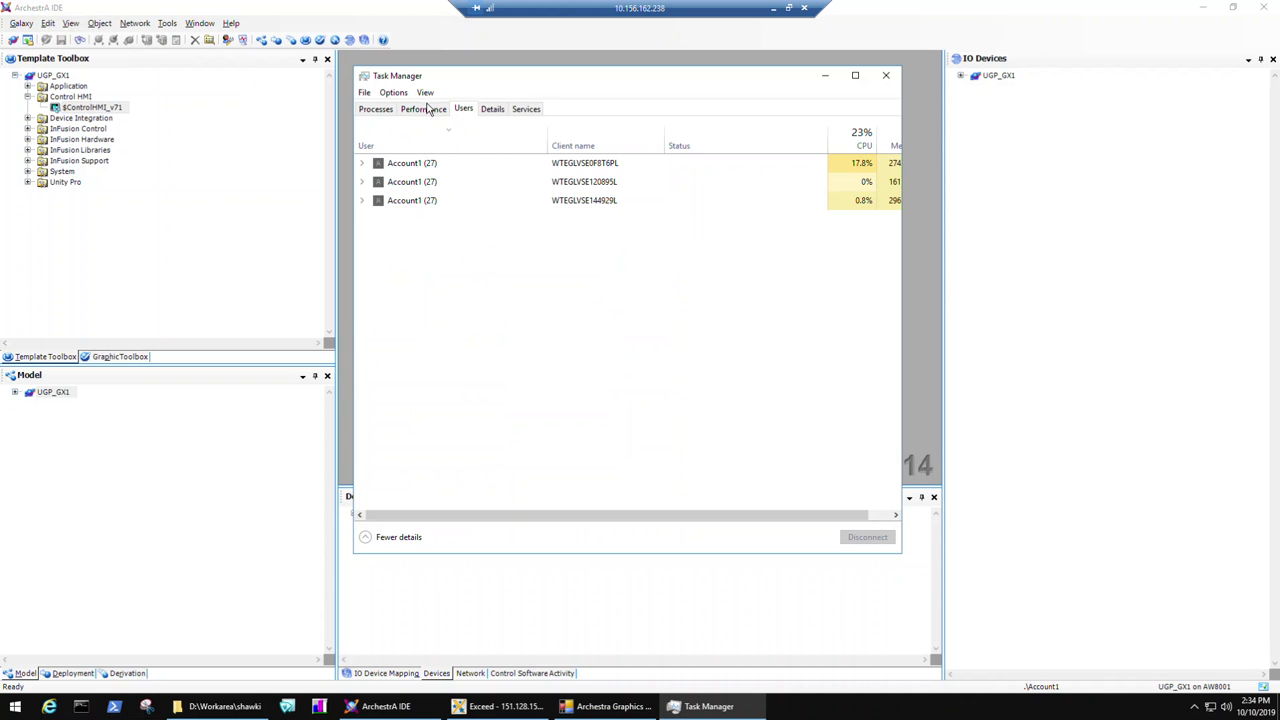
click(364, 163)
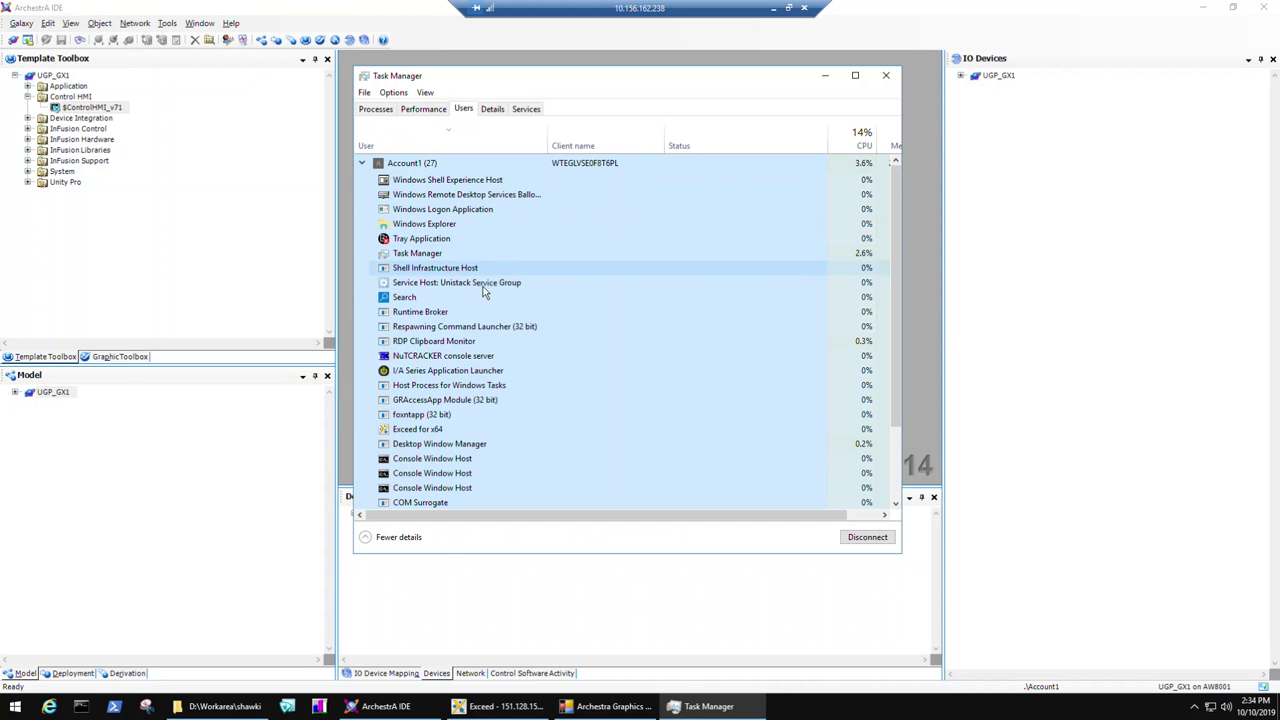
scroll(628, 318, down, 2)
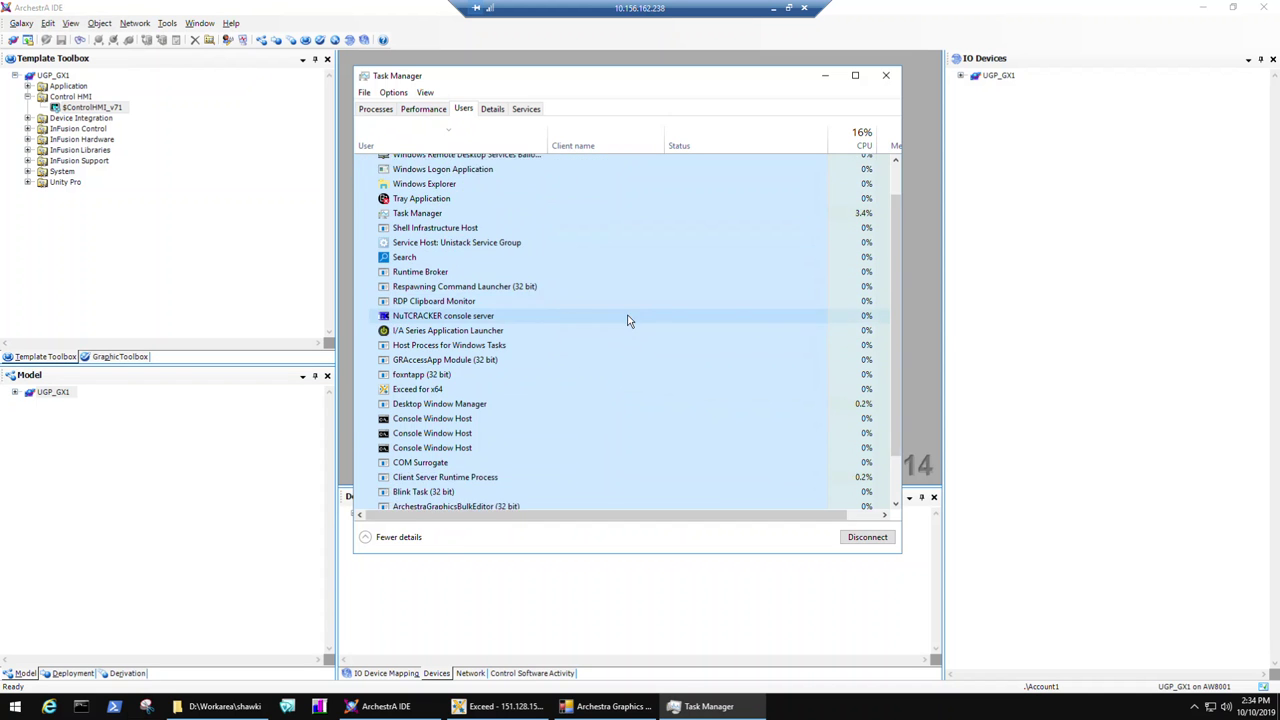
scroll(675, 287, down, 1)
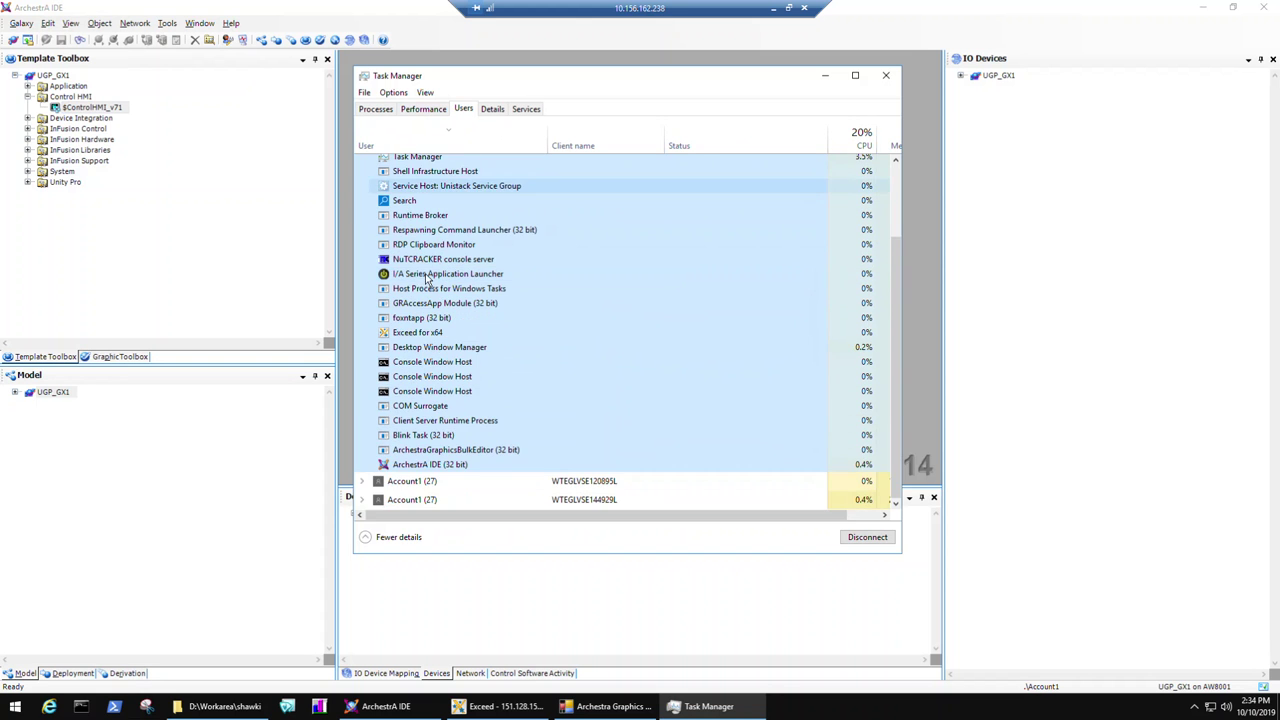
scroll(422, 196, up, 3)
click(364, 165)
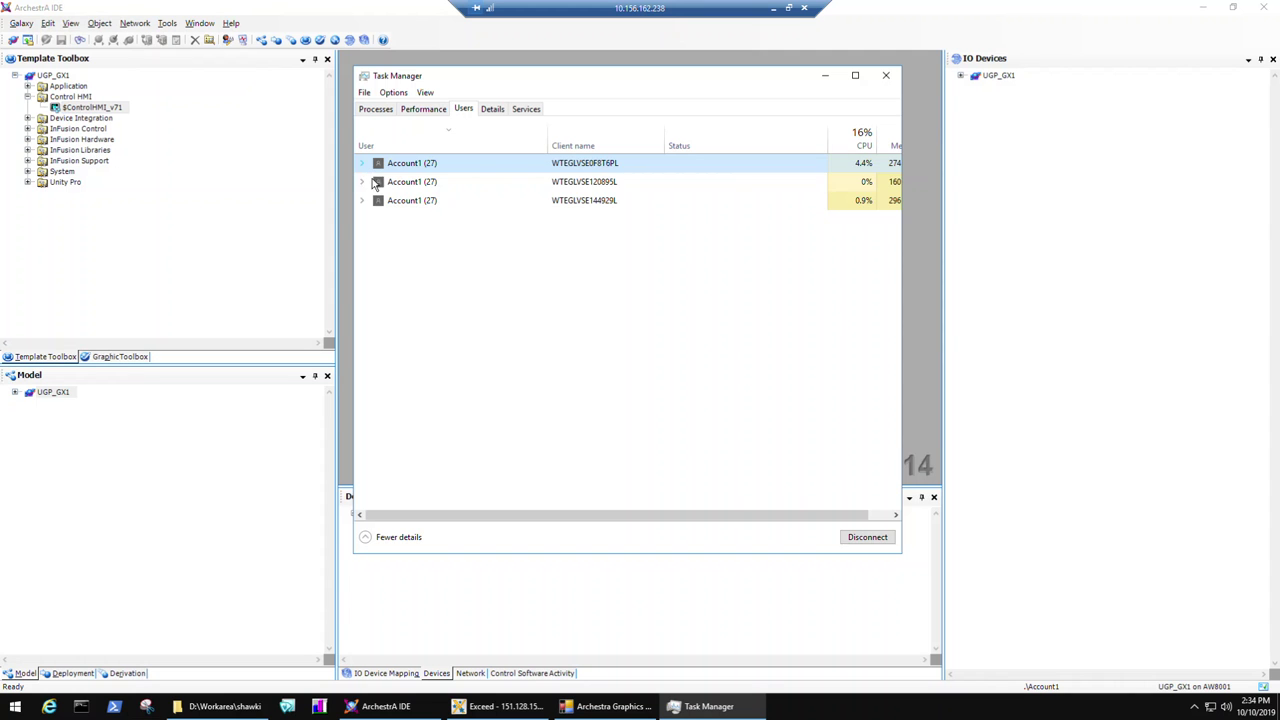
click(364, 181)
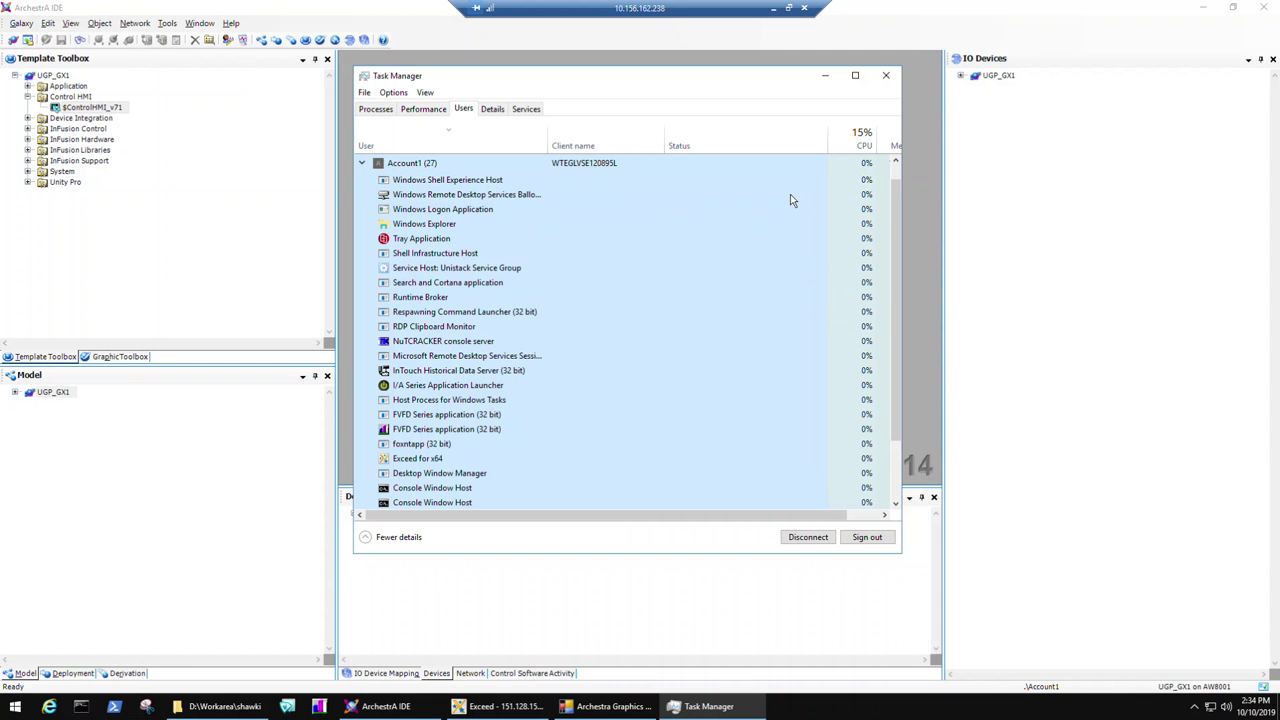
click(885, 76)
- Process deletegroups.txt again as an InTouch command file on the $ControlHMI_v71 template
right_click(113, 108)
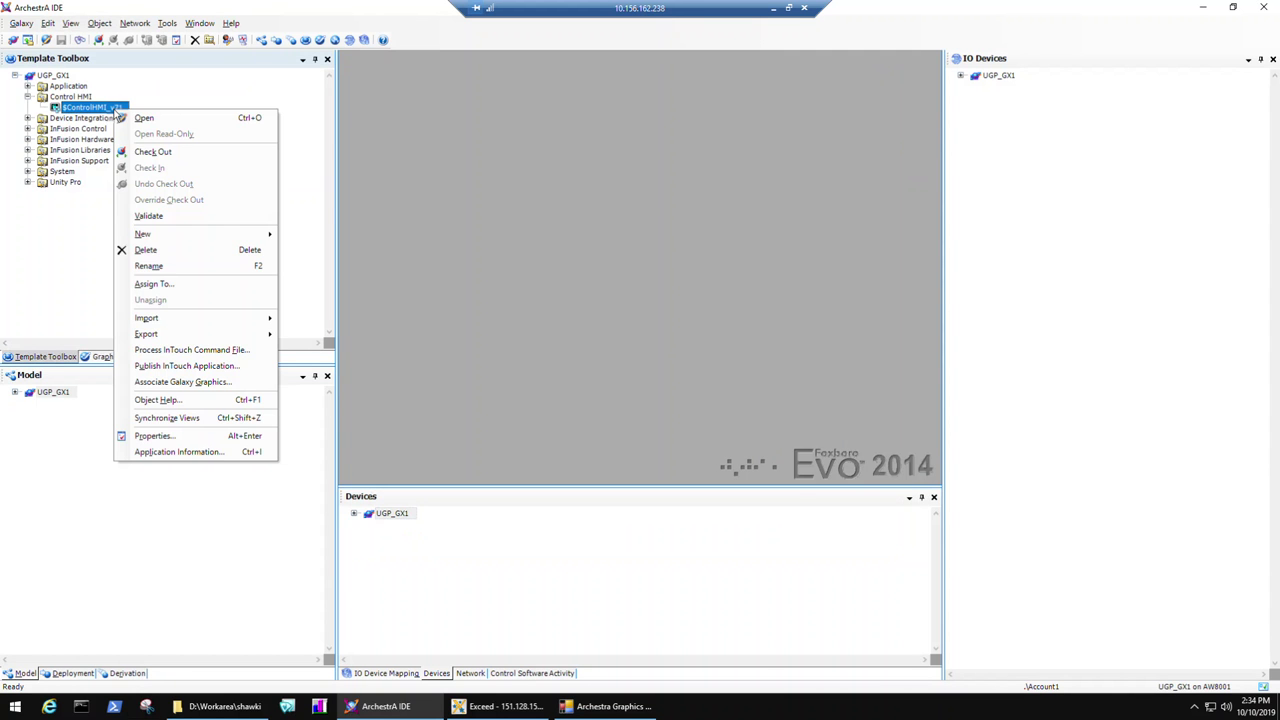
click(190, 352)
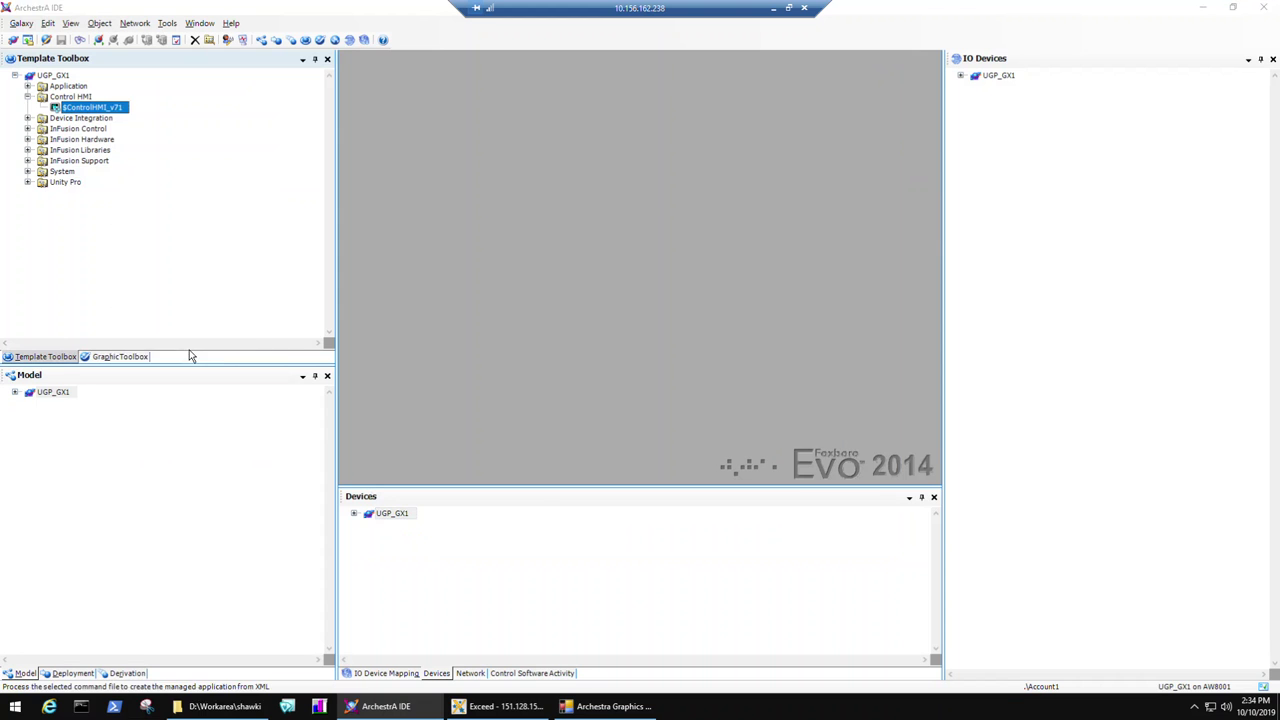
double_click(184, 107)
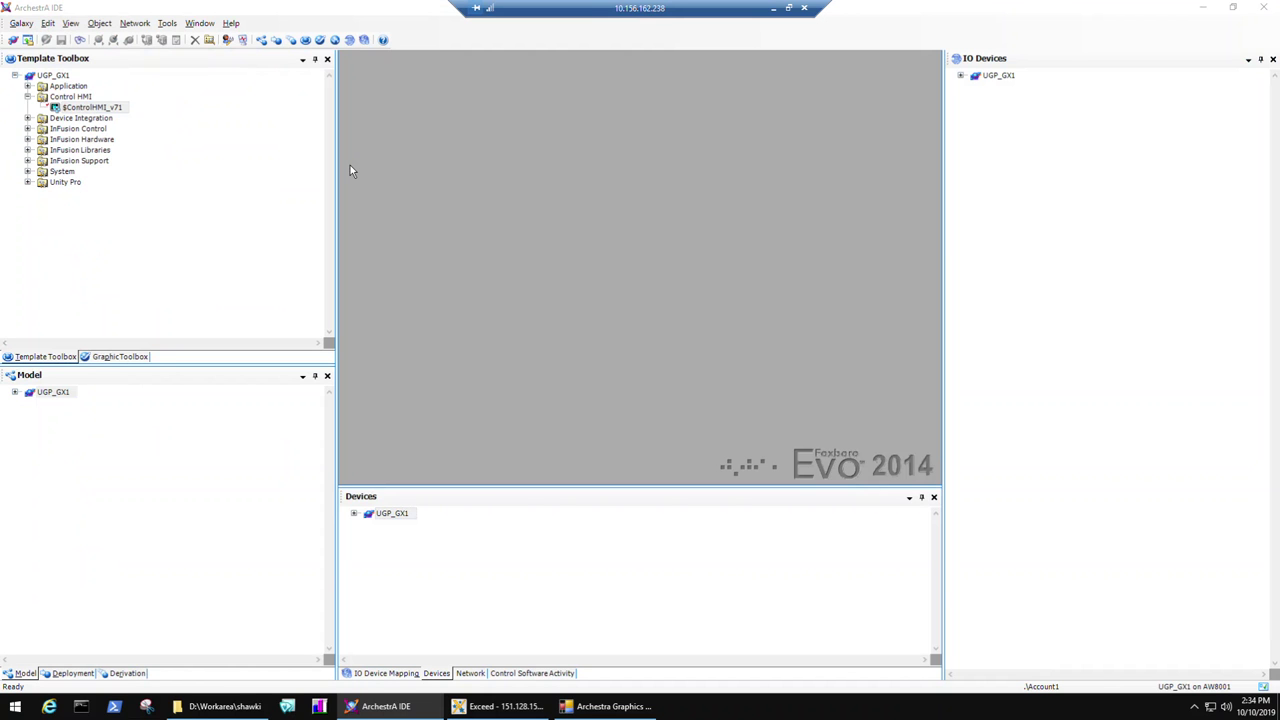
- Switch to the Archestra Graphics Bulk Editor and close it
drag(93, 108, 104, 122)
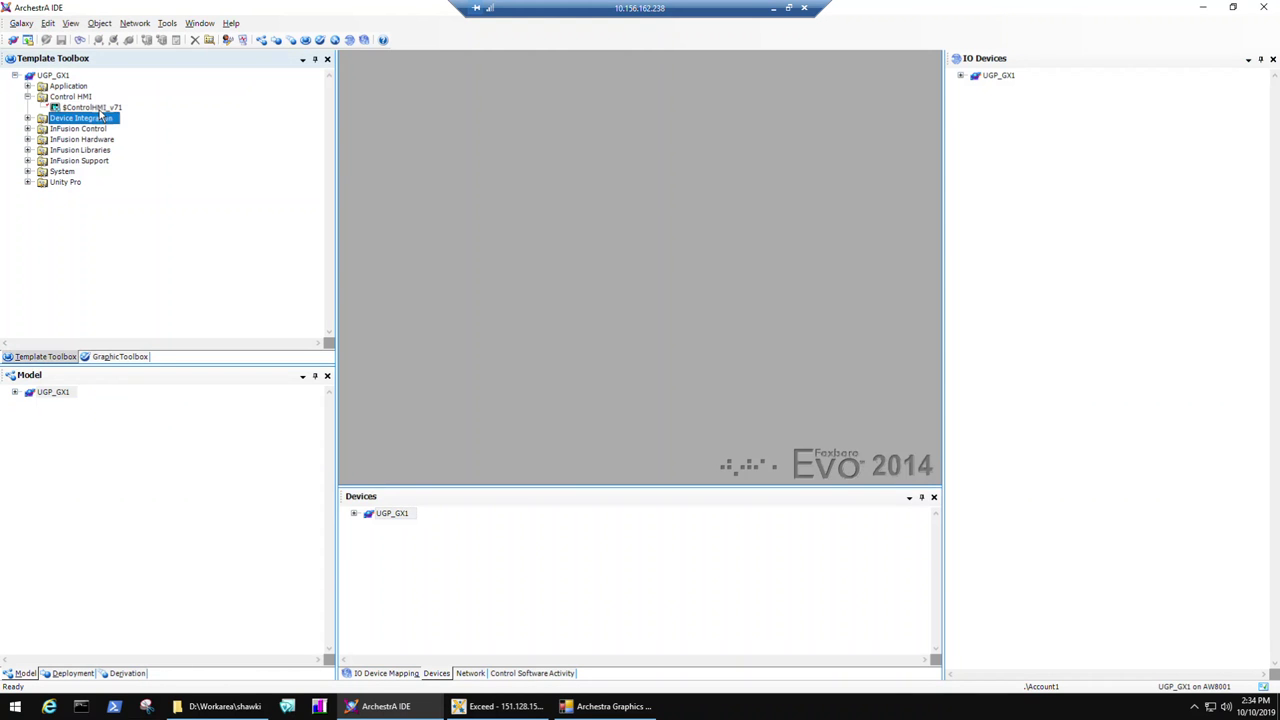
click(567, 708)
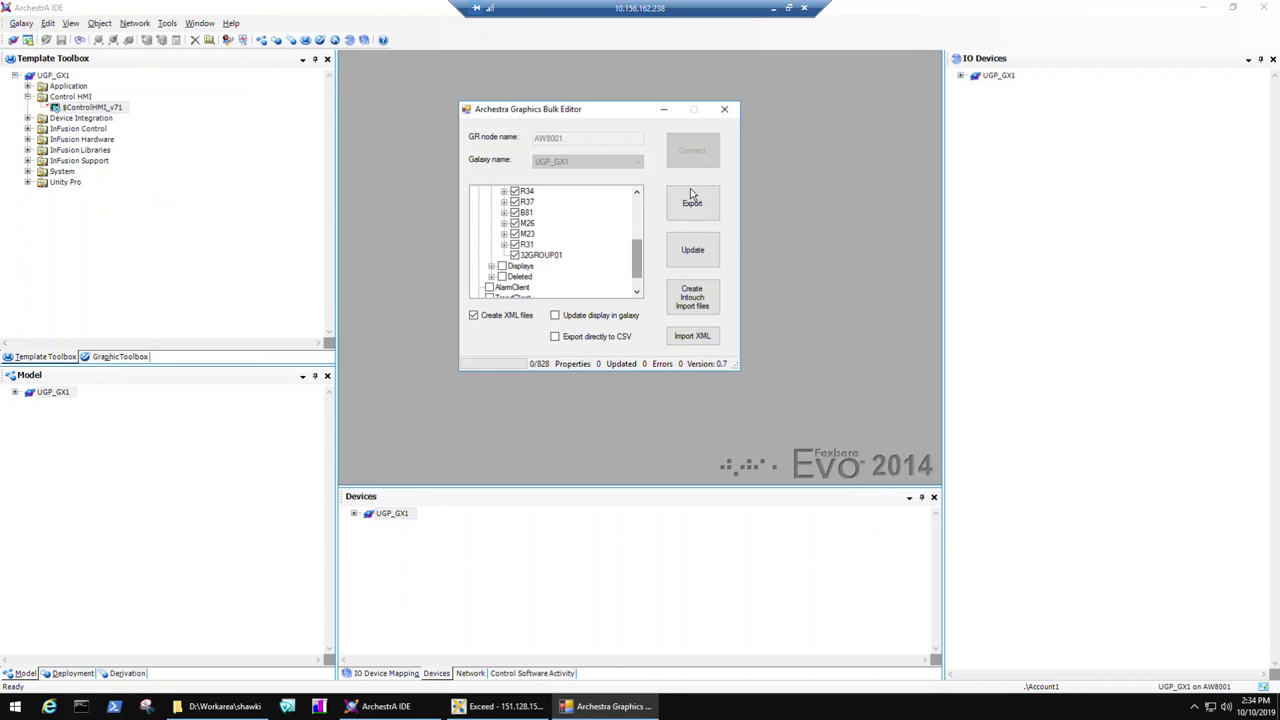
click(725, 110)
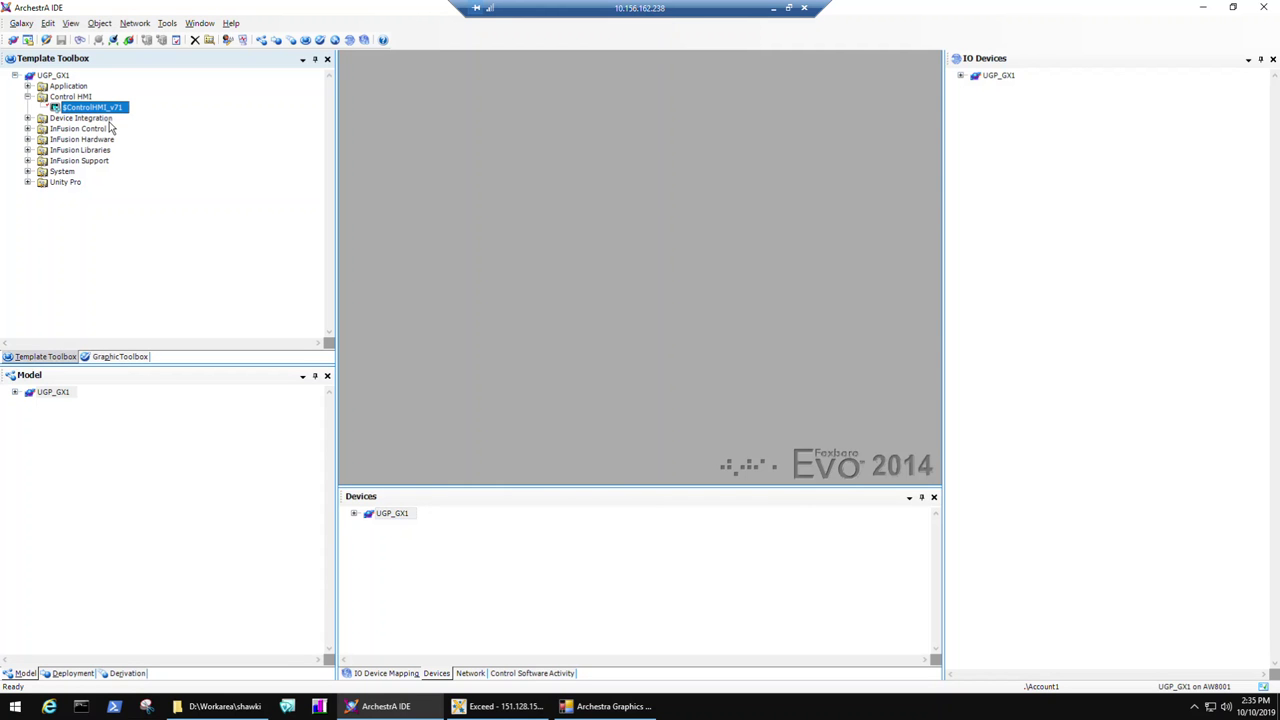
- Open Task Manager and list the logged-in user sessions with their client names
right_click(733, 714)
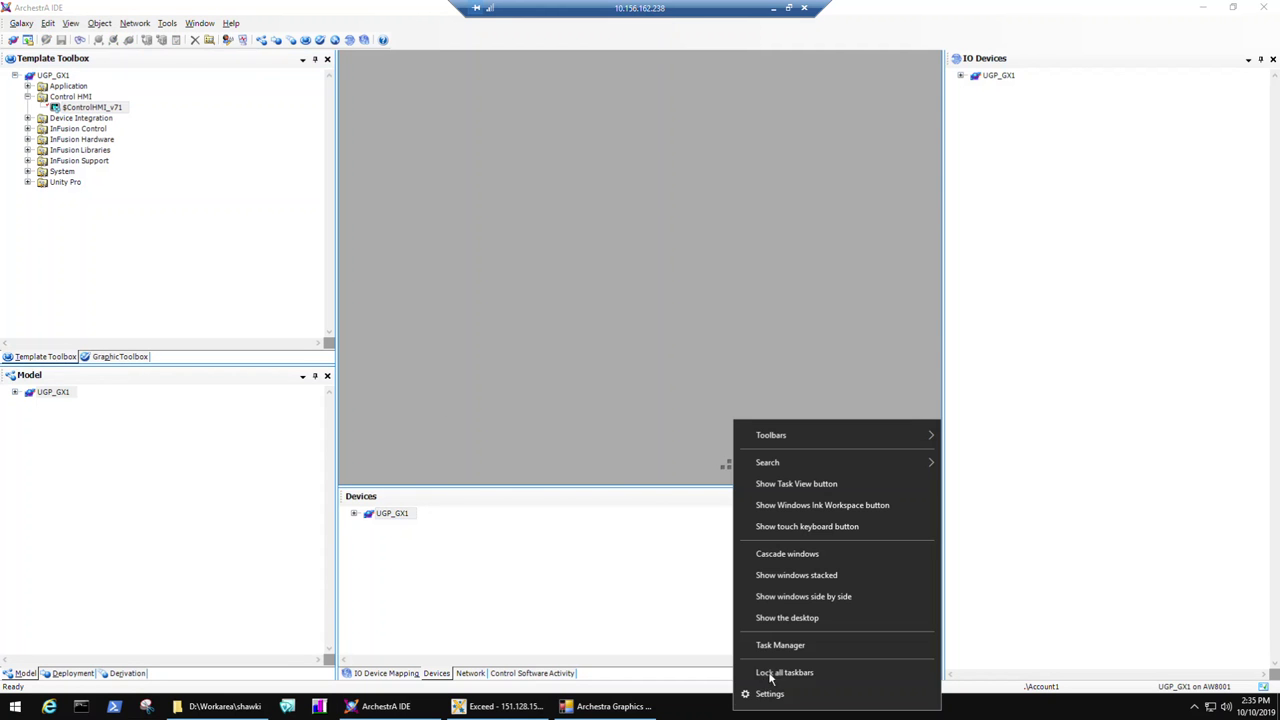
click(775, 647)
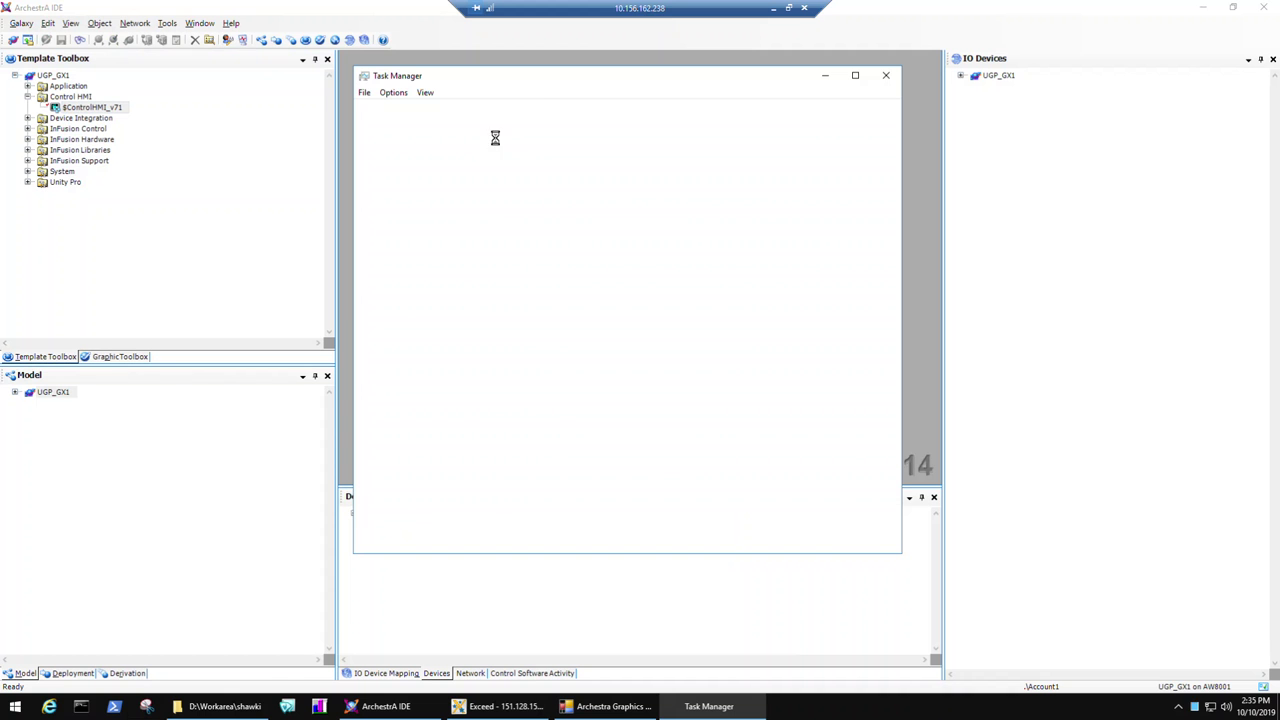
click(423, 110)
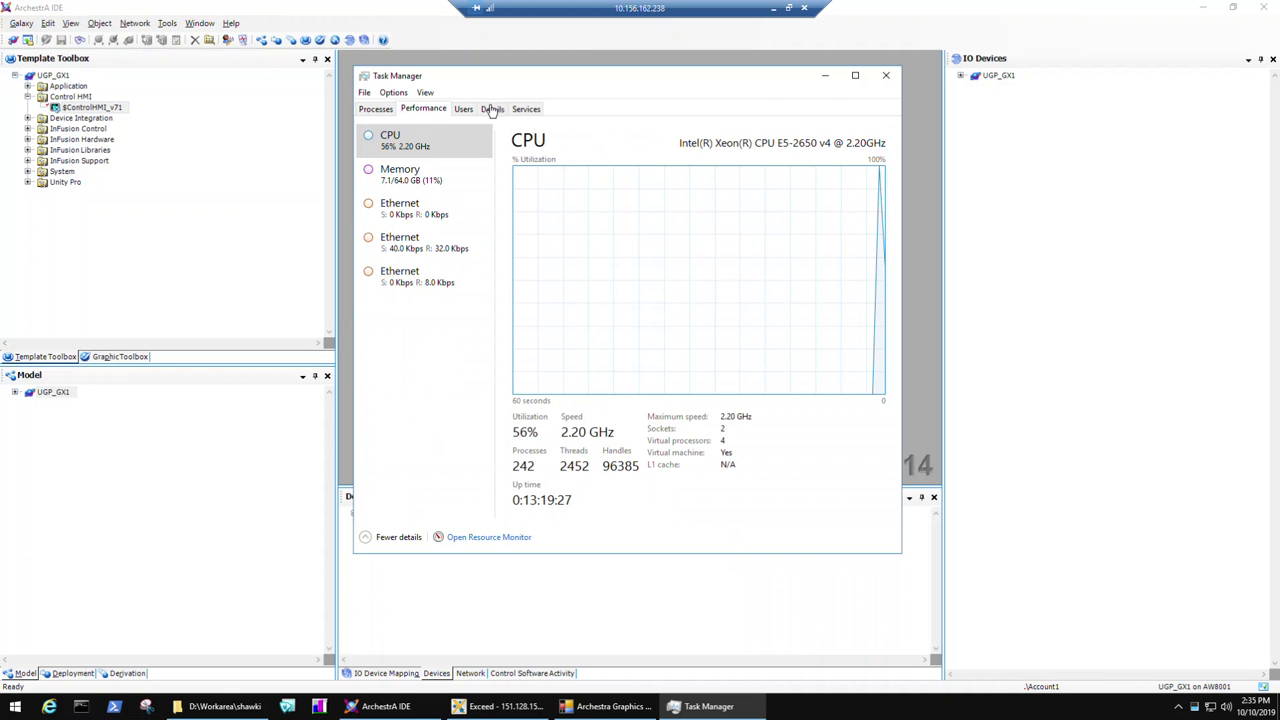
click(466, 110)
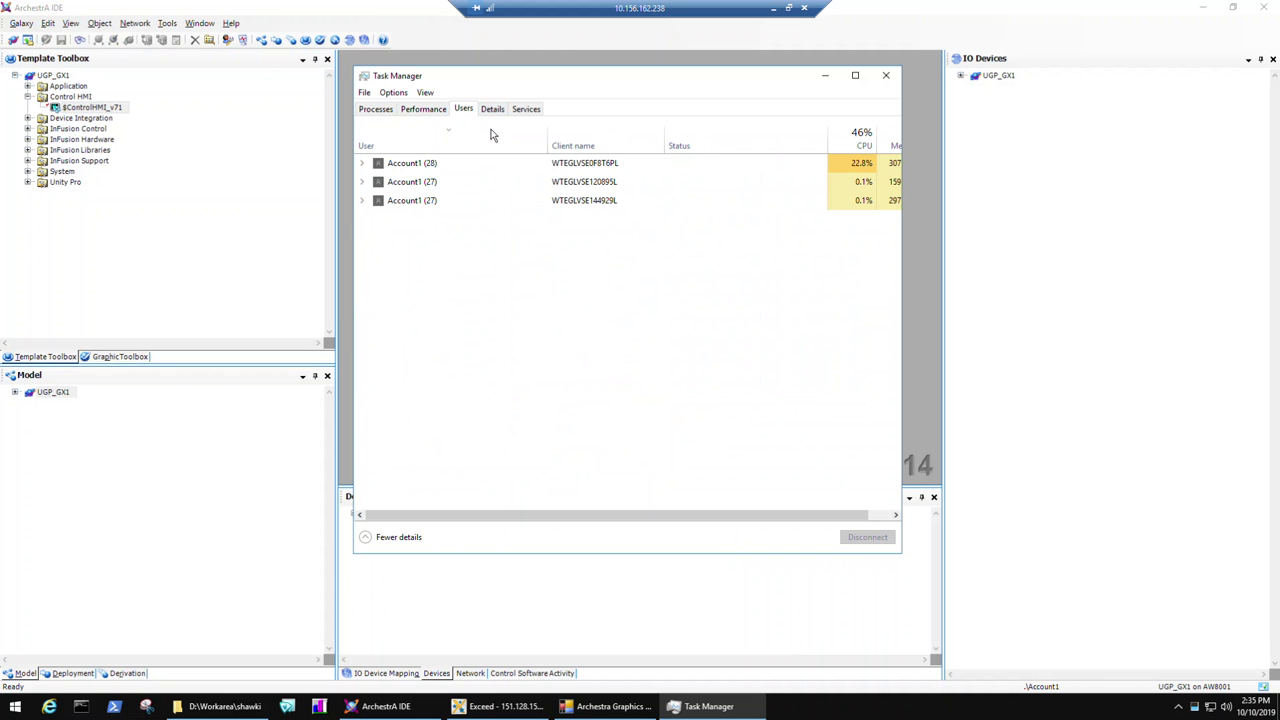
- Minimise the remote session and Excel windows, check the local computer's name in its System properties, and return to the remote session
click(773, 8)
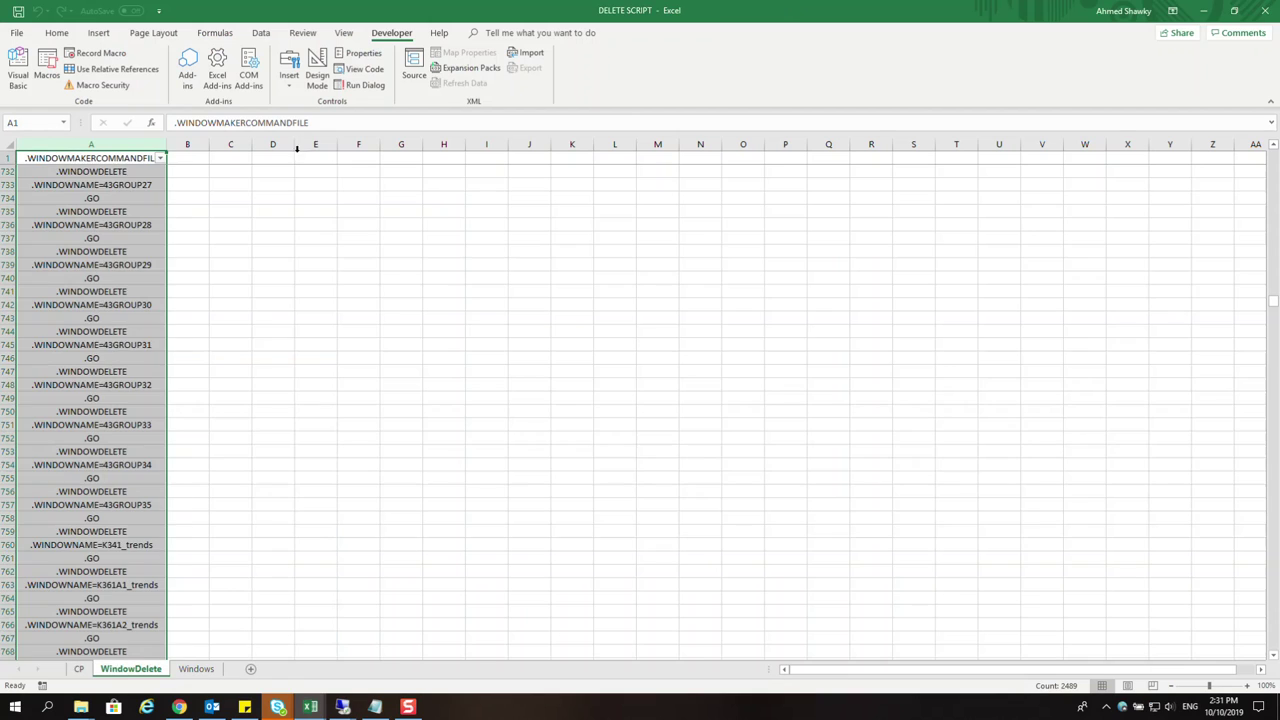
click(1204, 10)
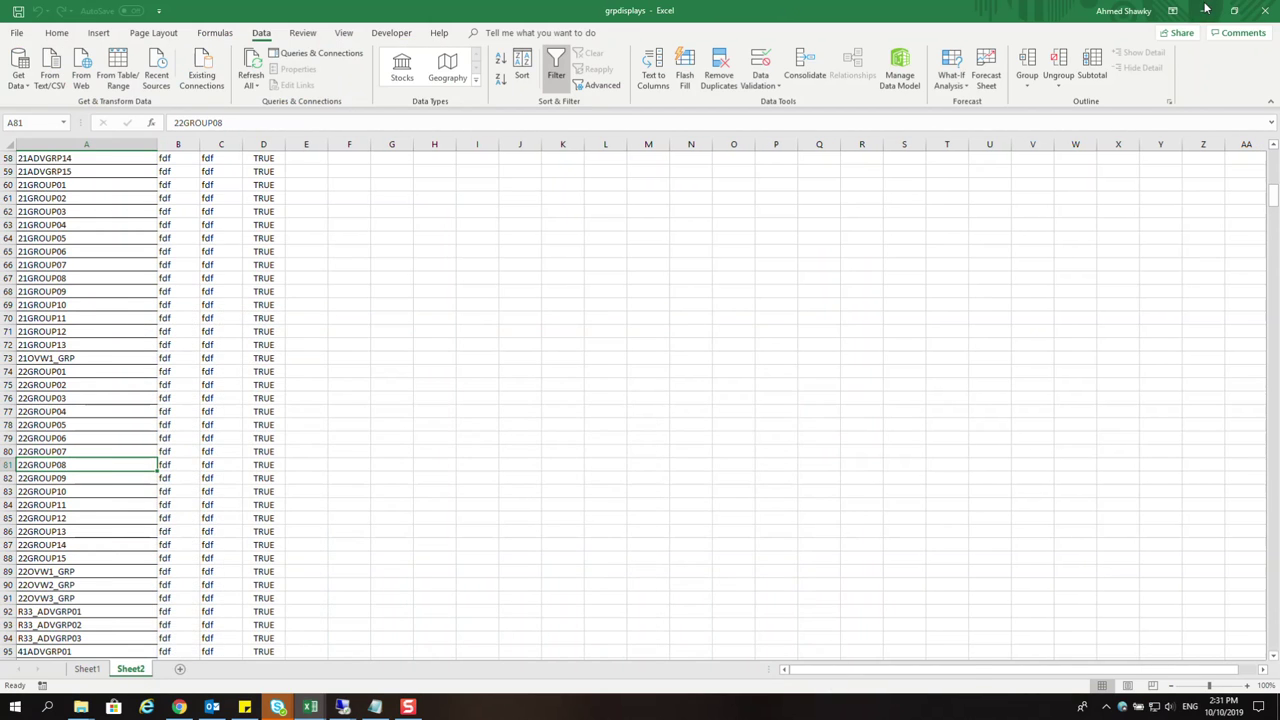
click(1206, 10)
click(1206, 10)
click(1206, 10)
right_click(25, 90)
click(229, 264)
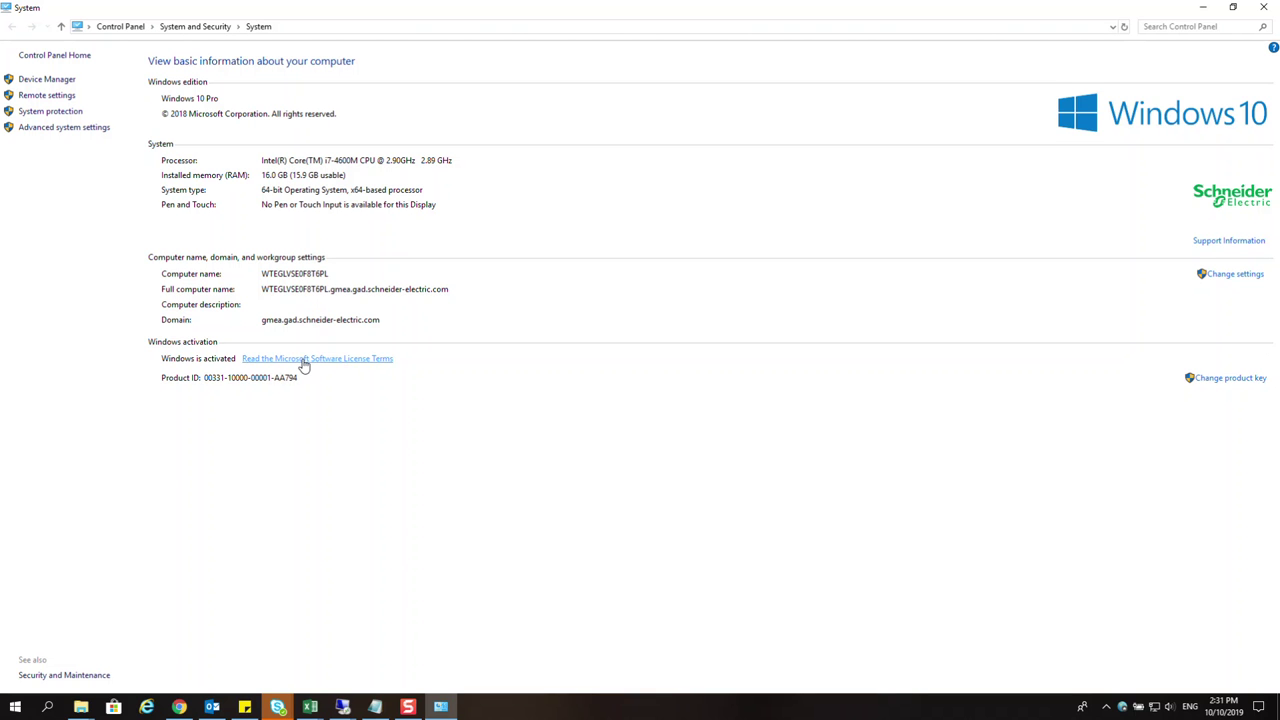
mouse_move(342, 707)
click(419, 655)
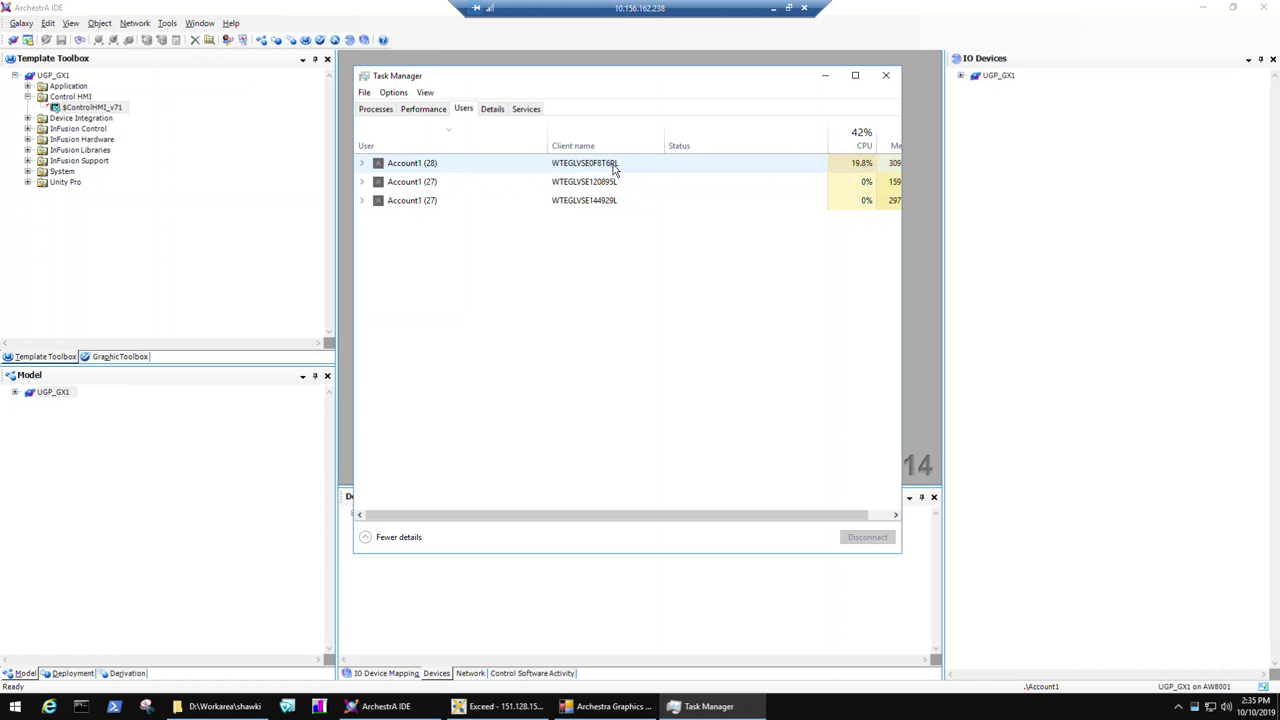
- Examine the processes running under the second user session in Task Manager, and close Task Manager
click(423, 183)
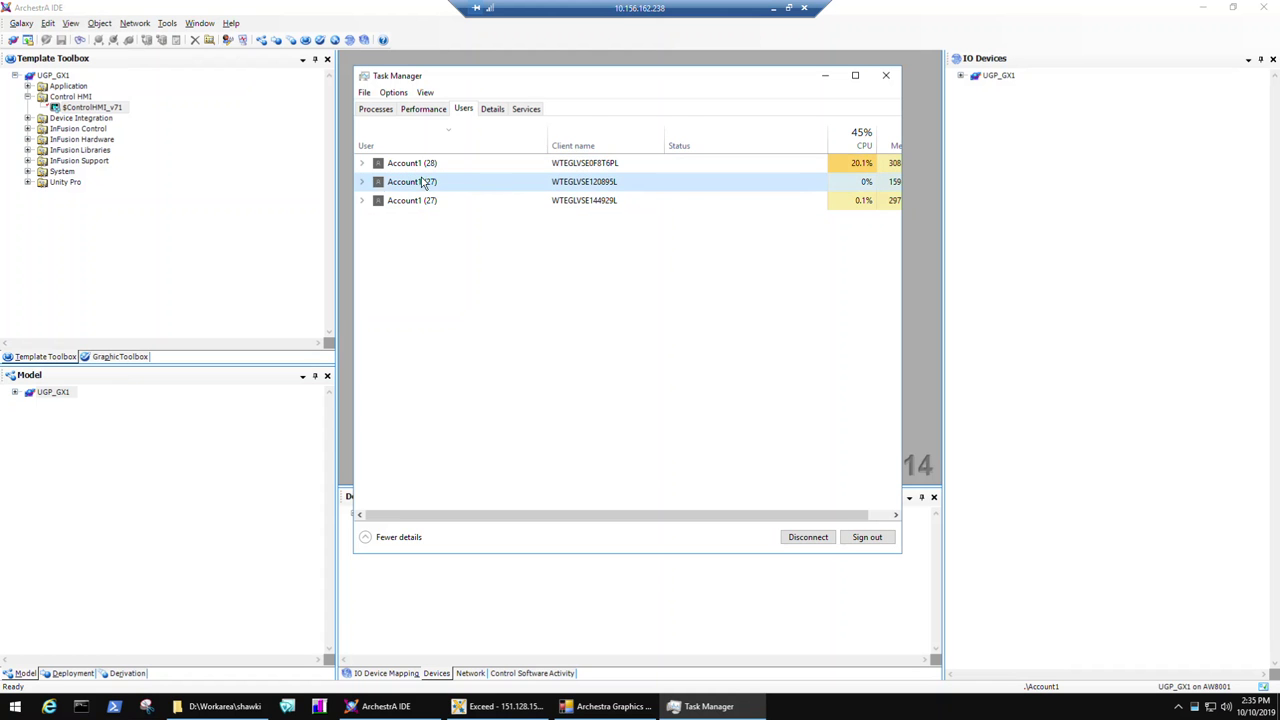
click(363, 184)
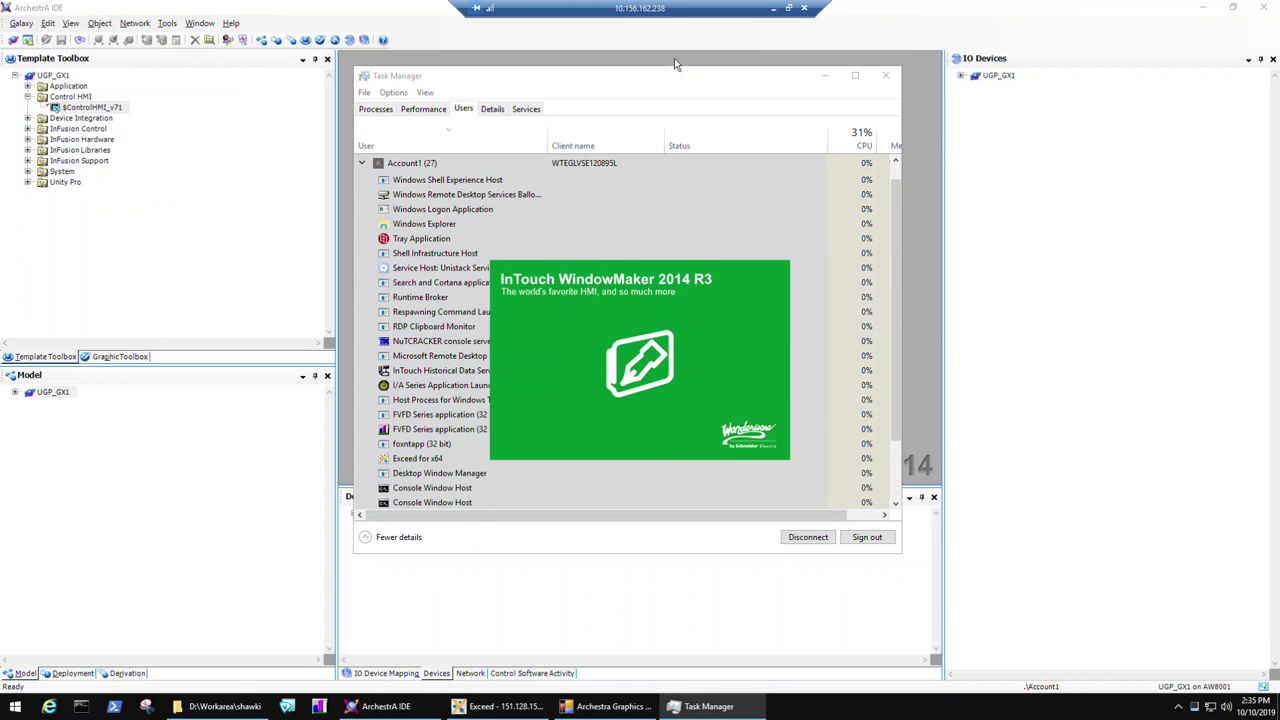
drag(668, 85, 579, 96)
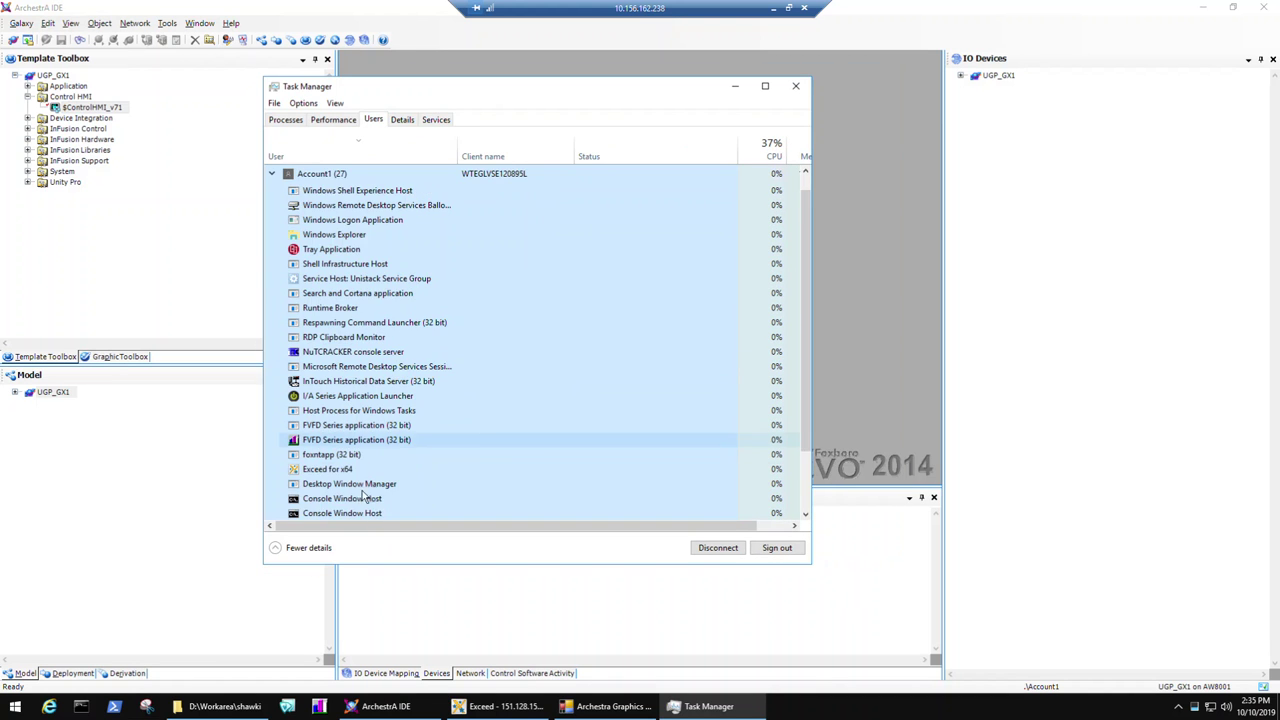
scroll(418, 476, down, 2)
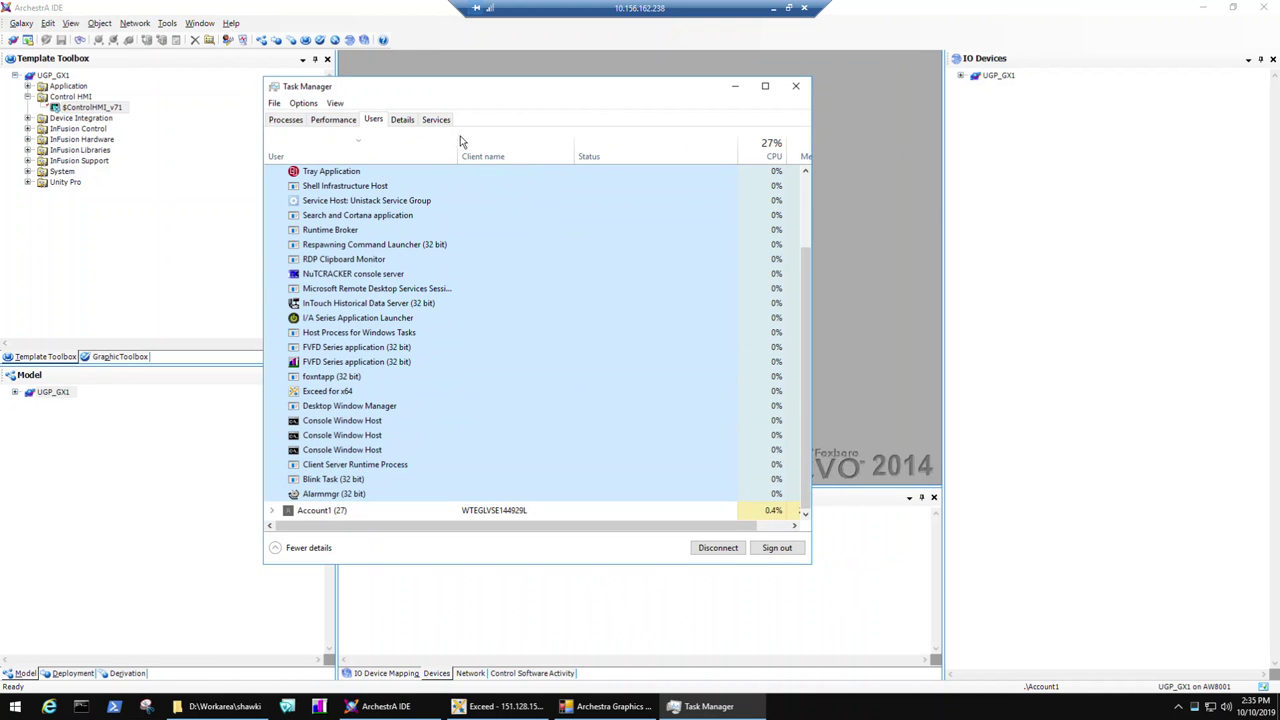
click(793, 90)
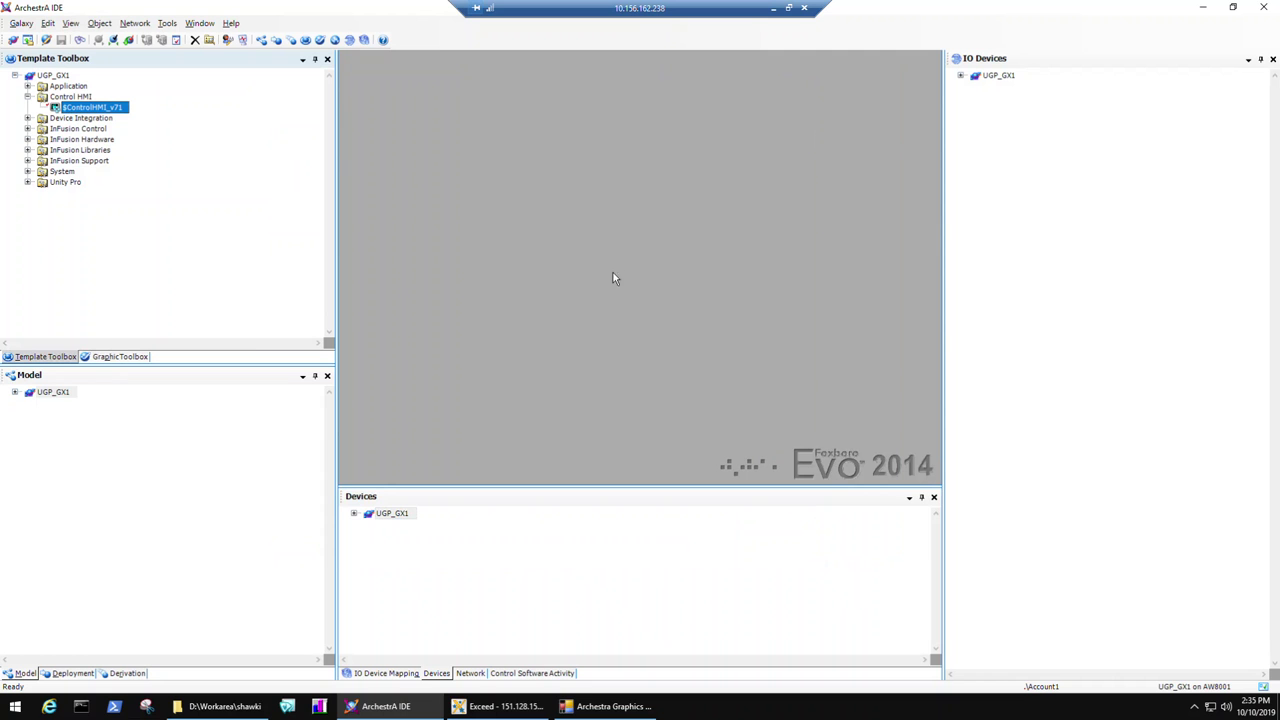
- Look through the Project View window list in the Control HMI WindowMaker application, and close WindowMaker
mouse_move(697, 711)
mouse_move(646, 708)
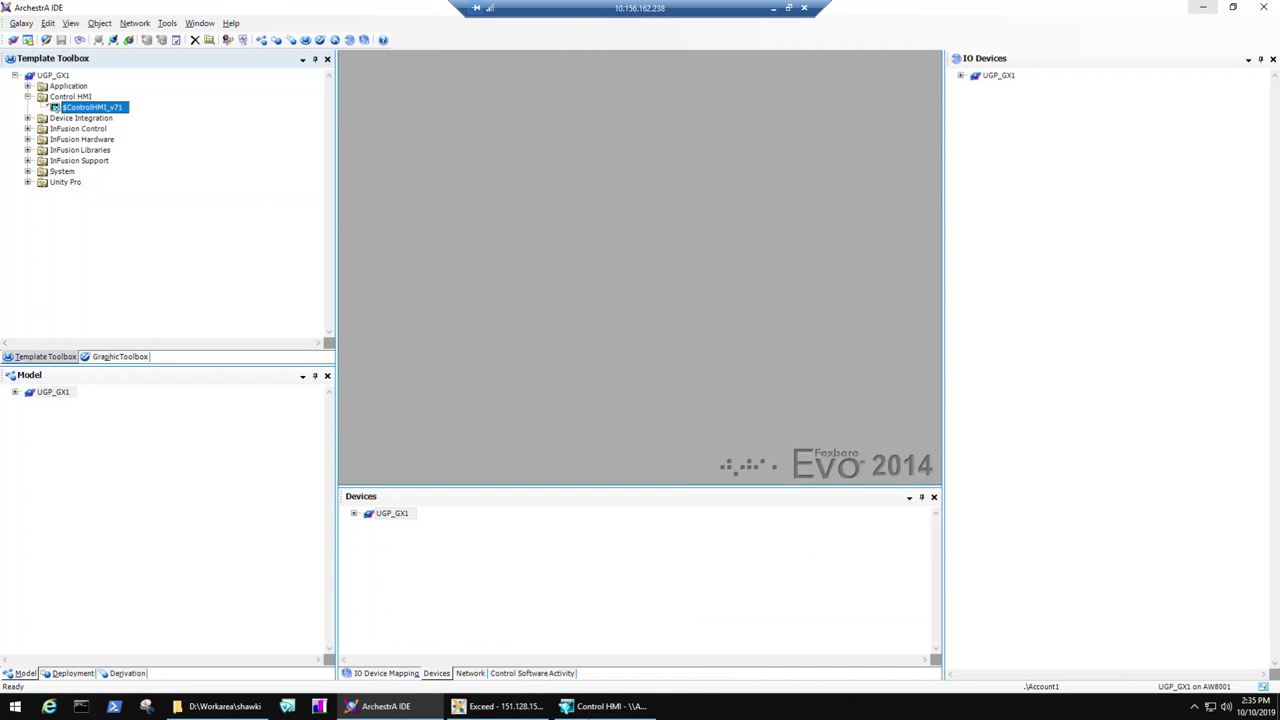
click(600, 706)
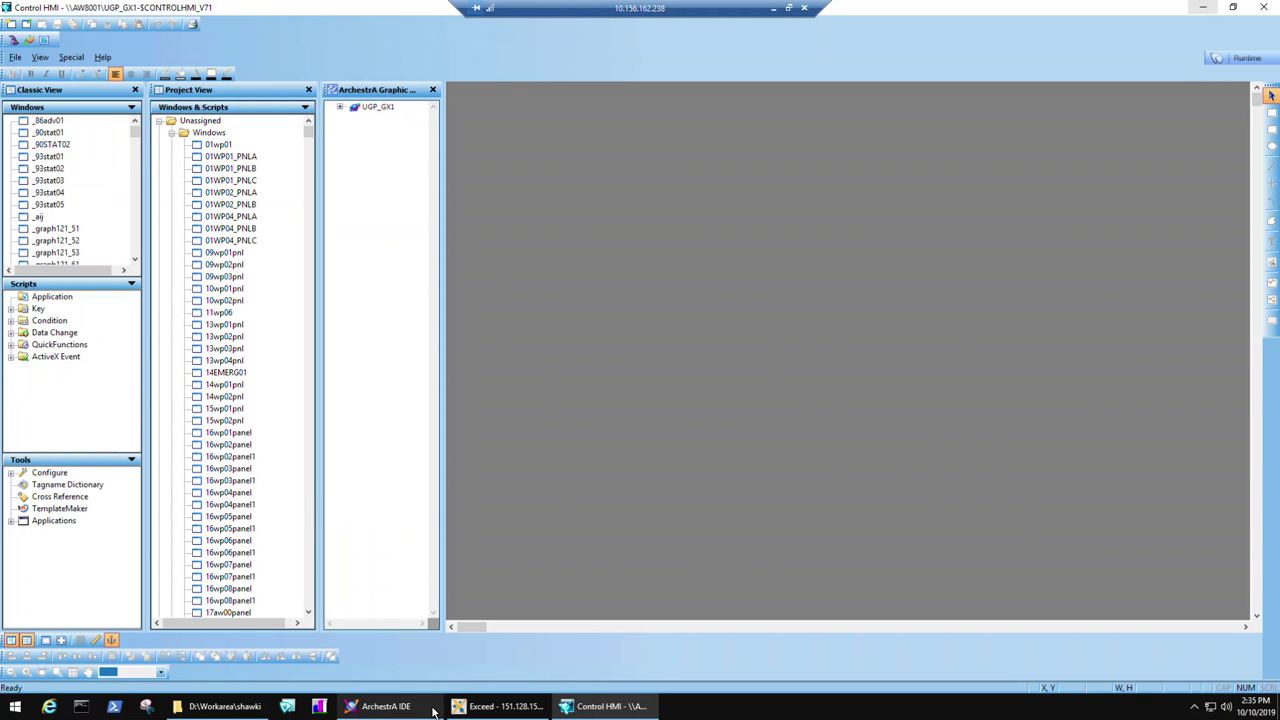
mouse_move(433, 711)
click(393, 686)
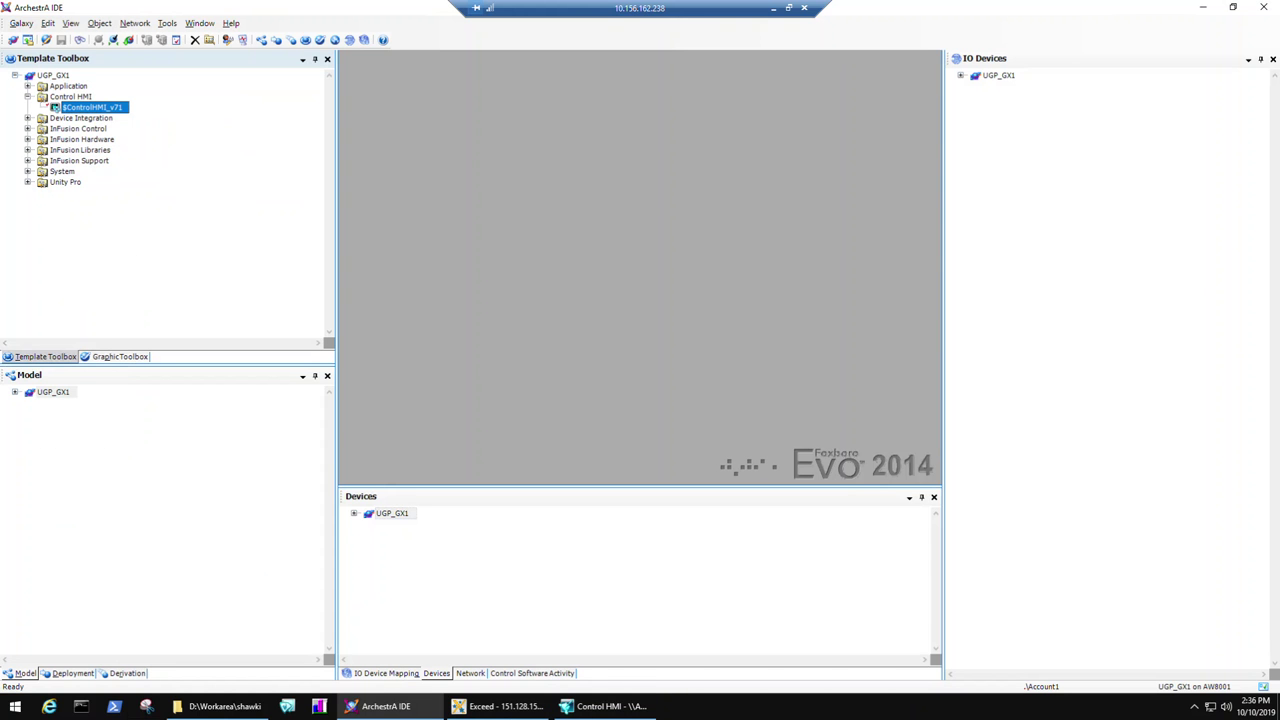
click(1202, 7)
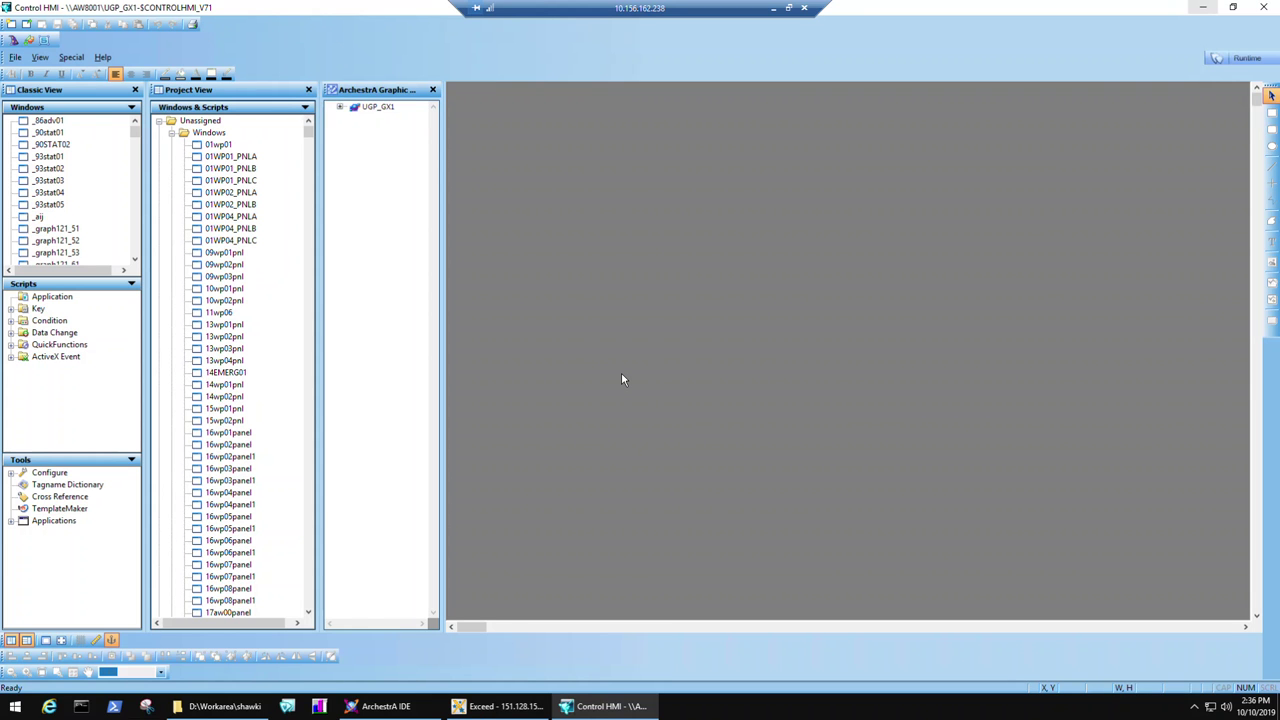
scroll(200, 490, down, 1)
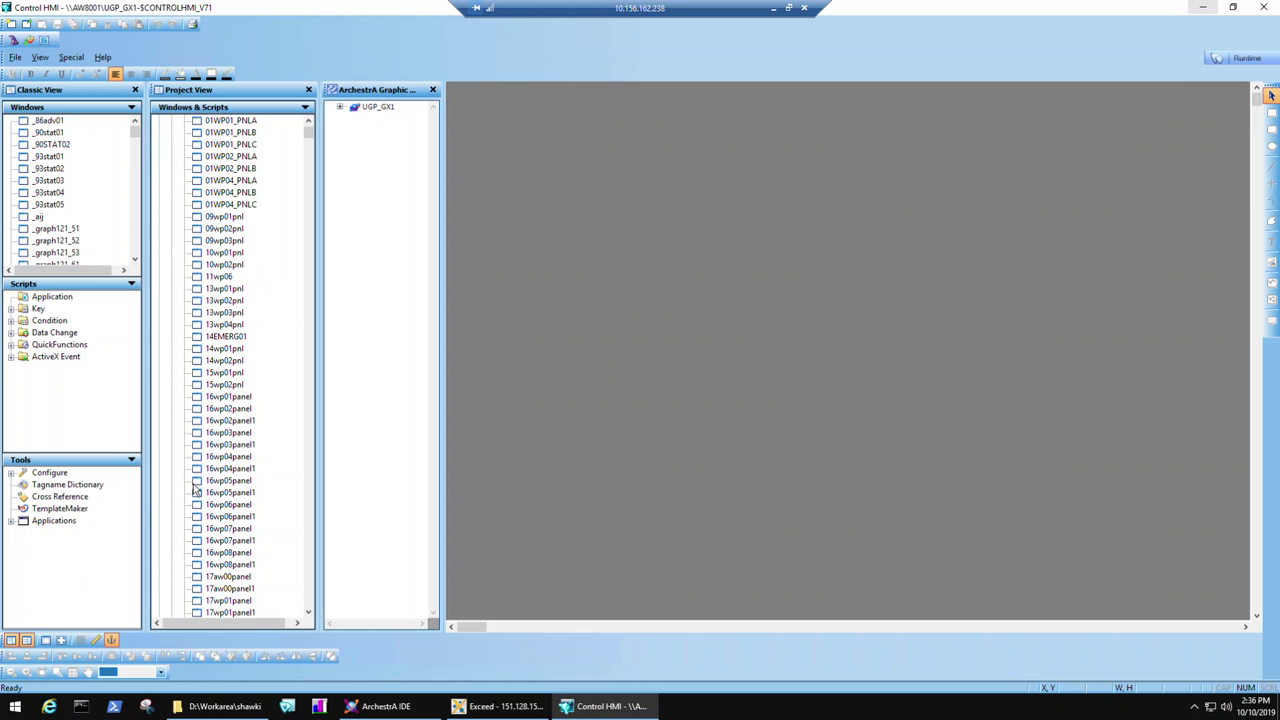
key(alt+F4)
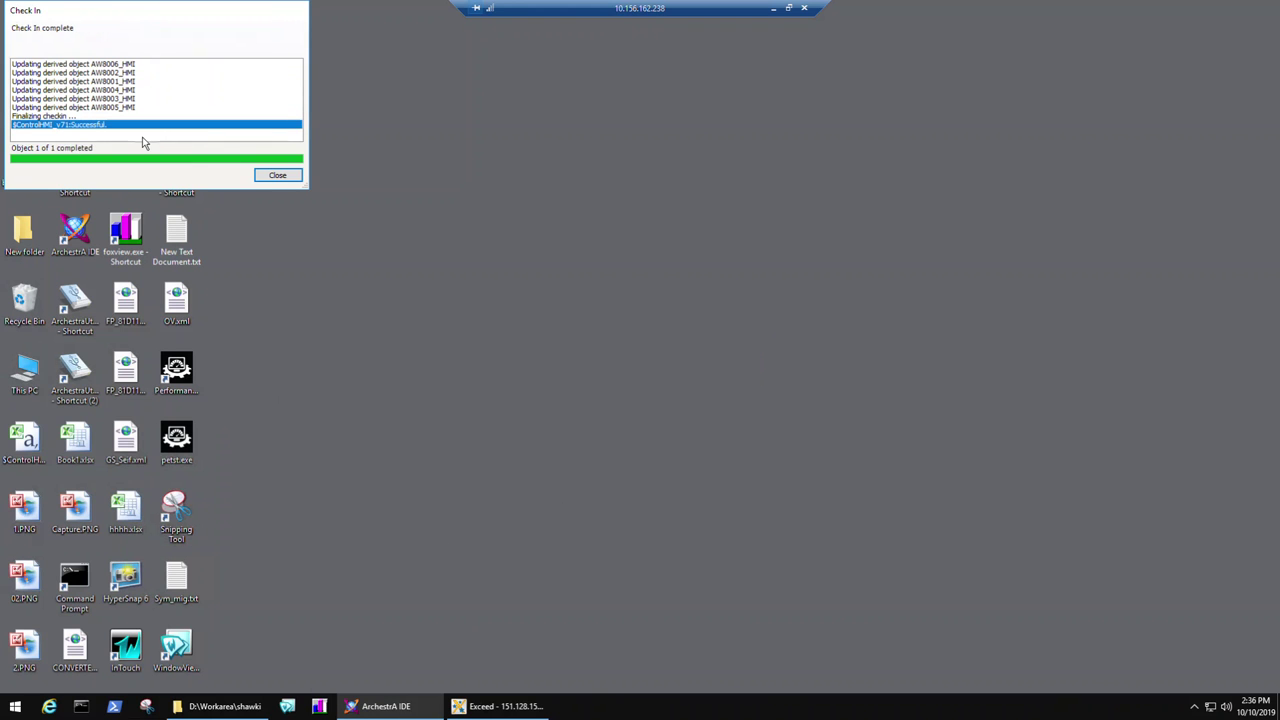
- Switch to File Explorer and open the D:\Workarea folder
click(386, 706)
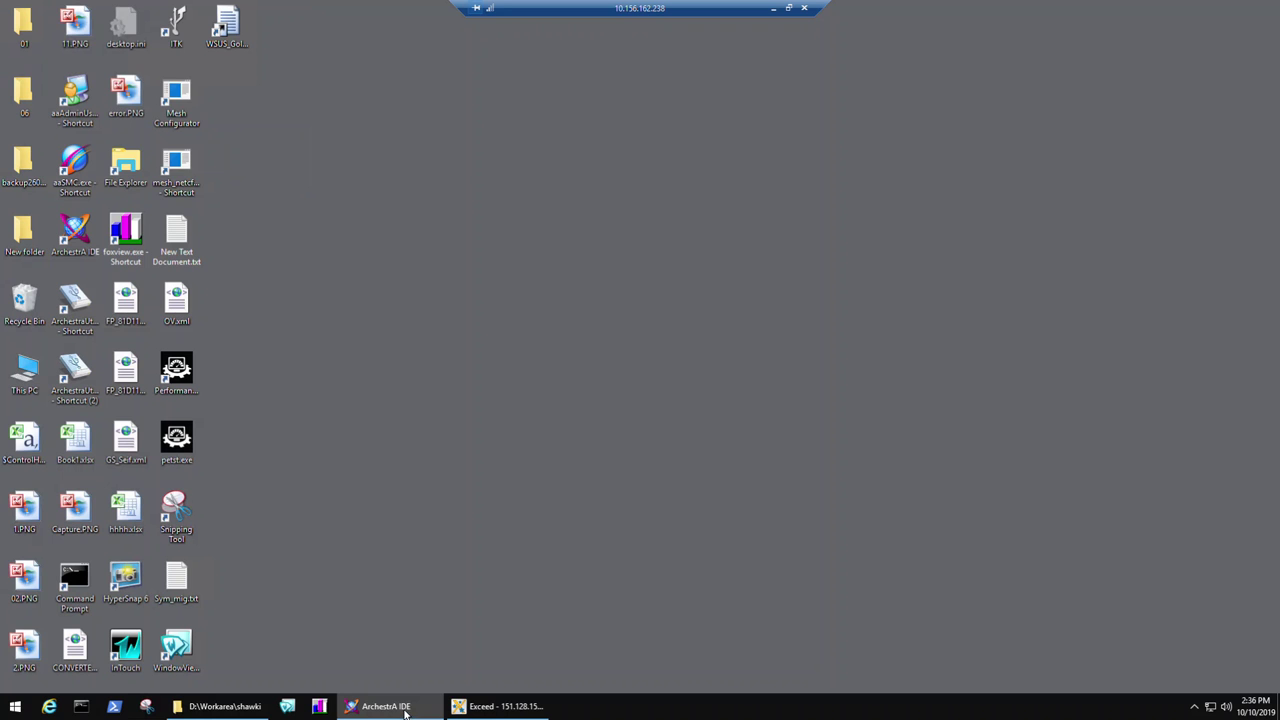
click(244, 707)
click(199, 42)
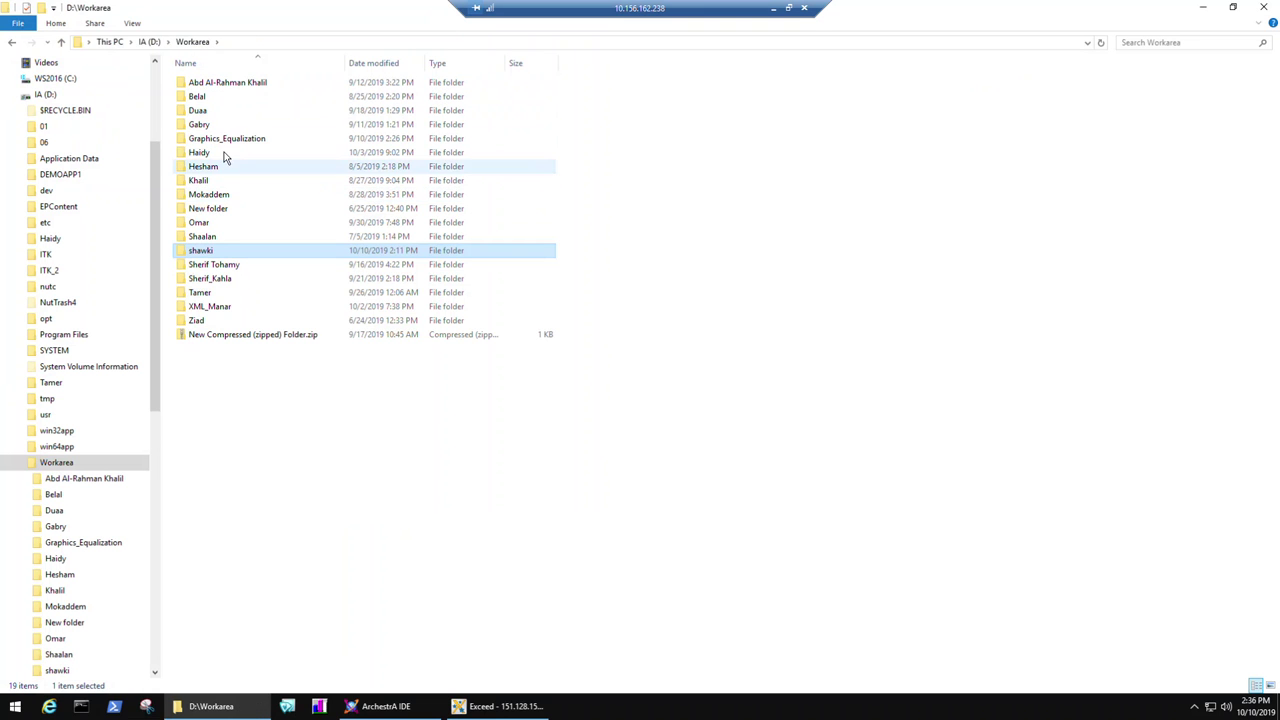
- Launch ArchestraGraphicsBulkEditor.exe from the Arch.tool\New rev folder and connect it to node AW8001, galaxy UGP_GX1
double_click(226, 155)
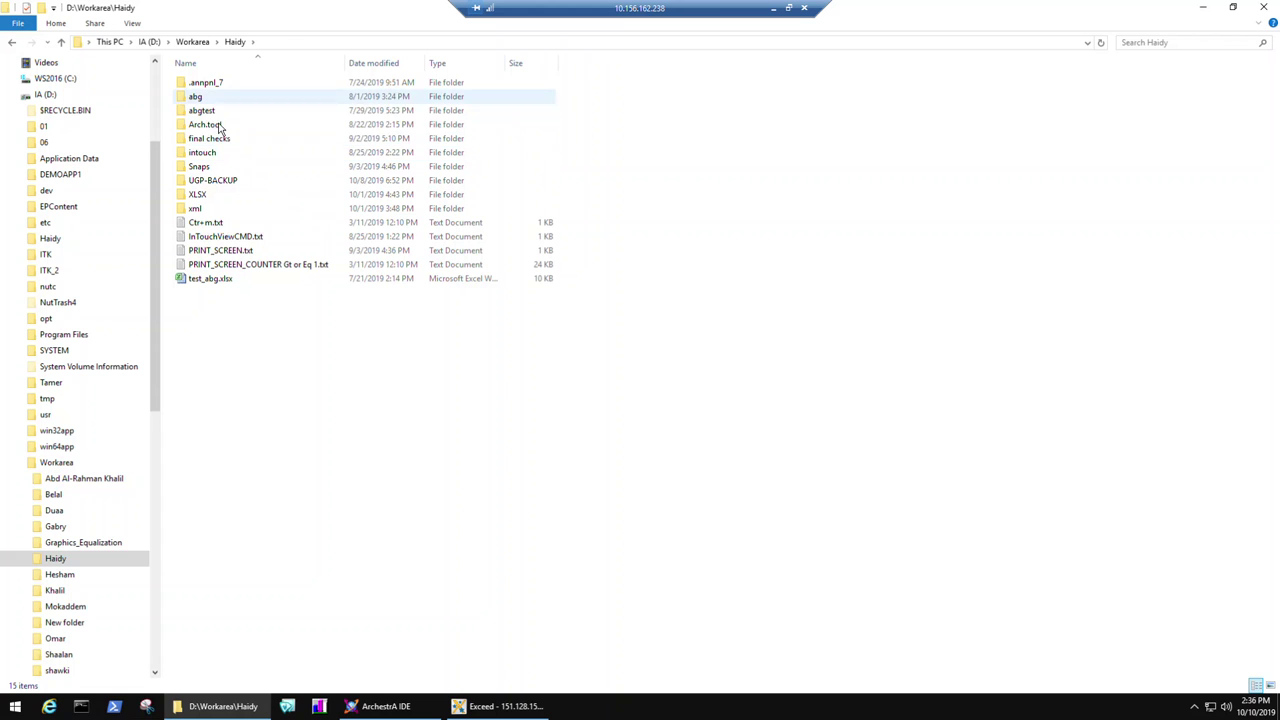
double_click(214, 125)
double_click(214, 86)
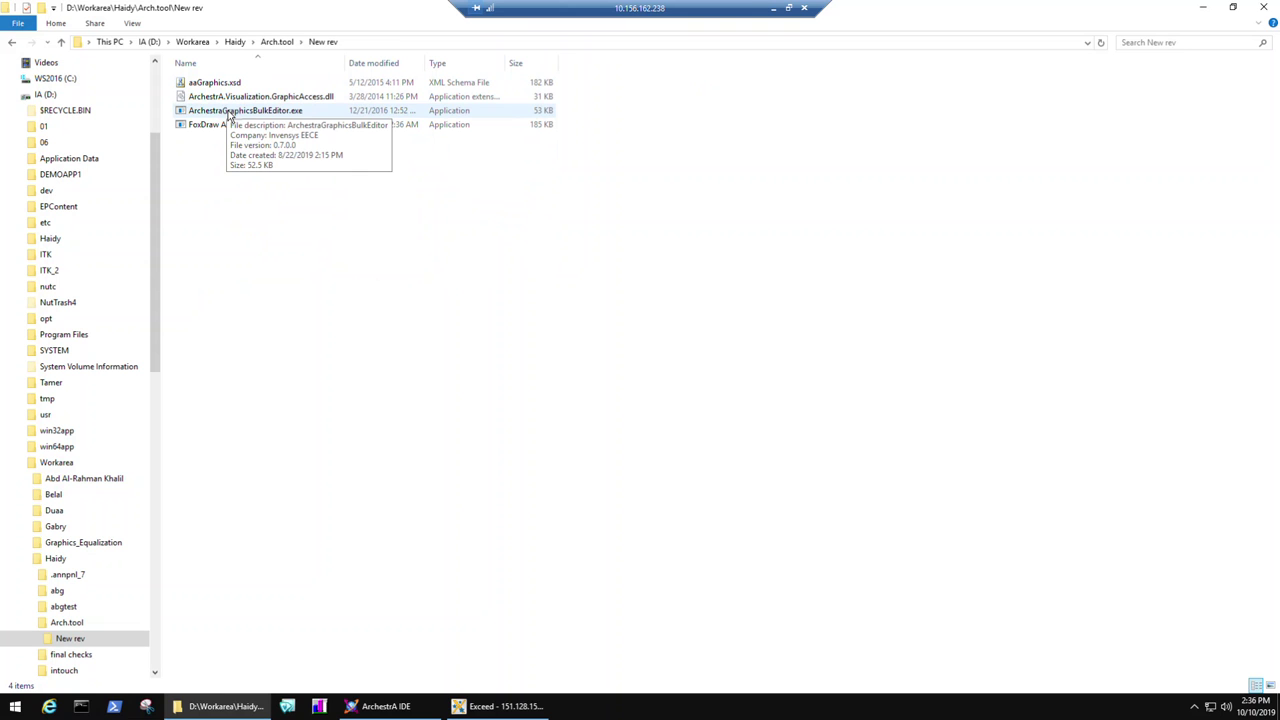
click(228, 112)
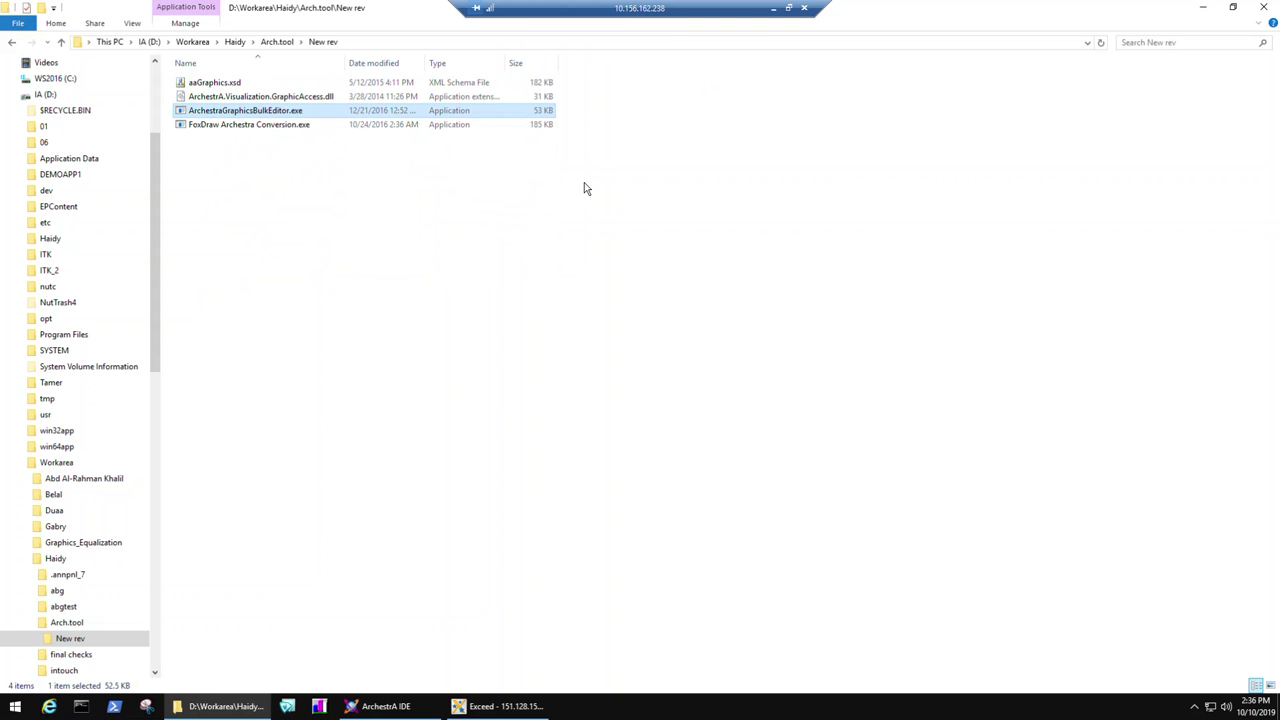
double_click(432, 112)
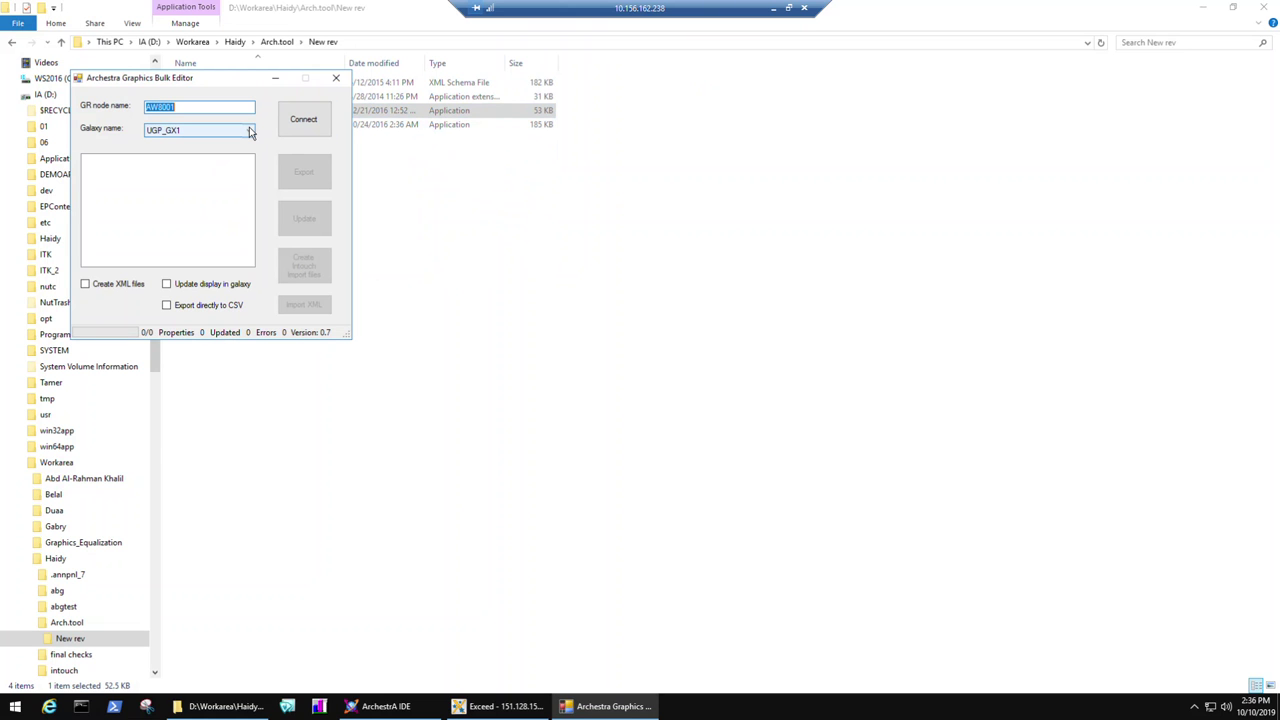
click(300, 123)
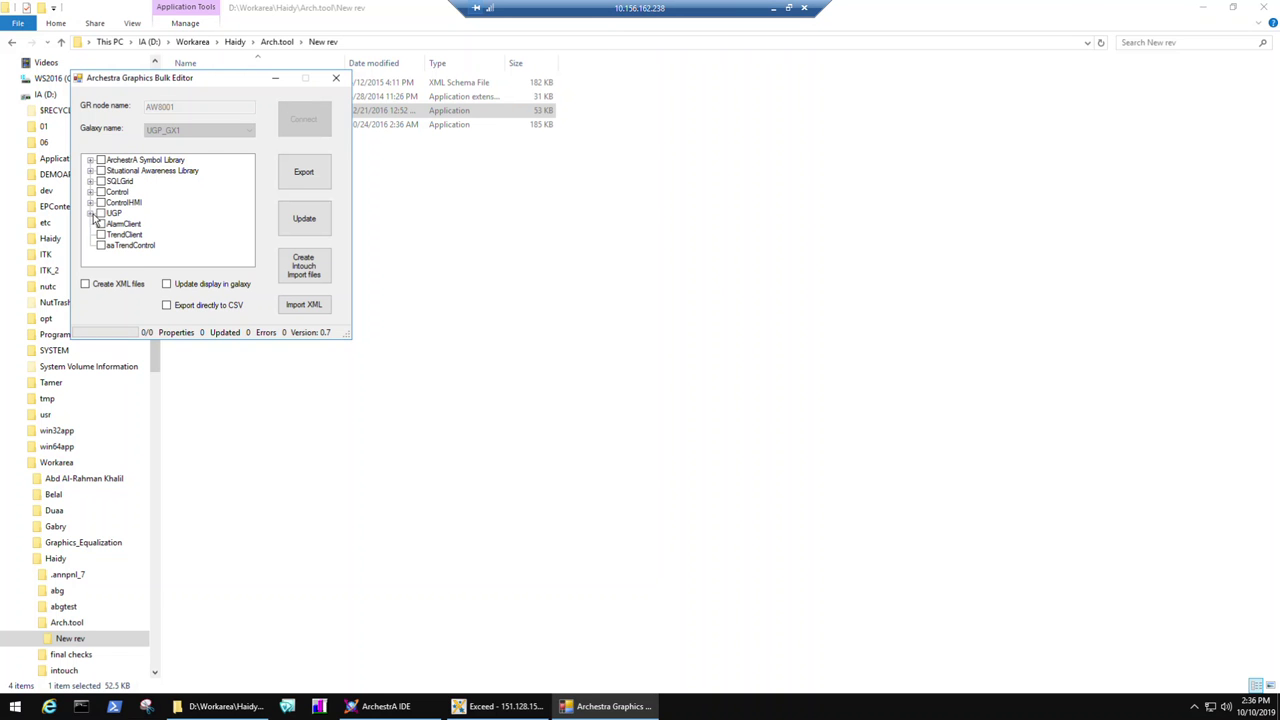
- Select the dispgrp toolset under UGP and enable creating XML files for the export
click(90, 213)
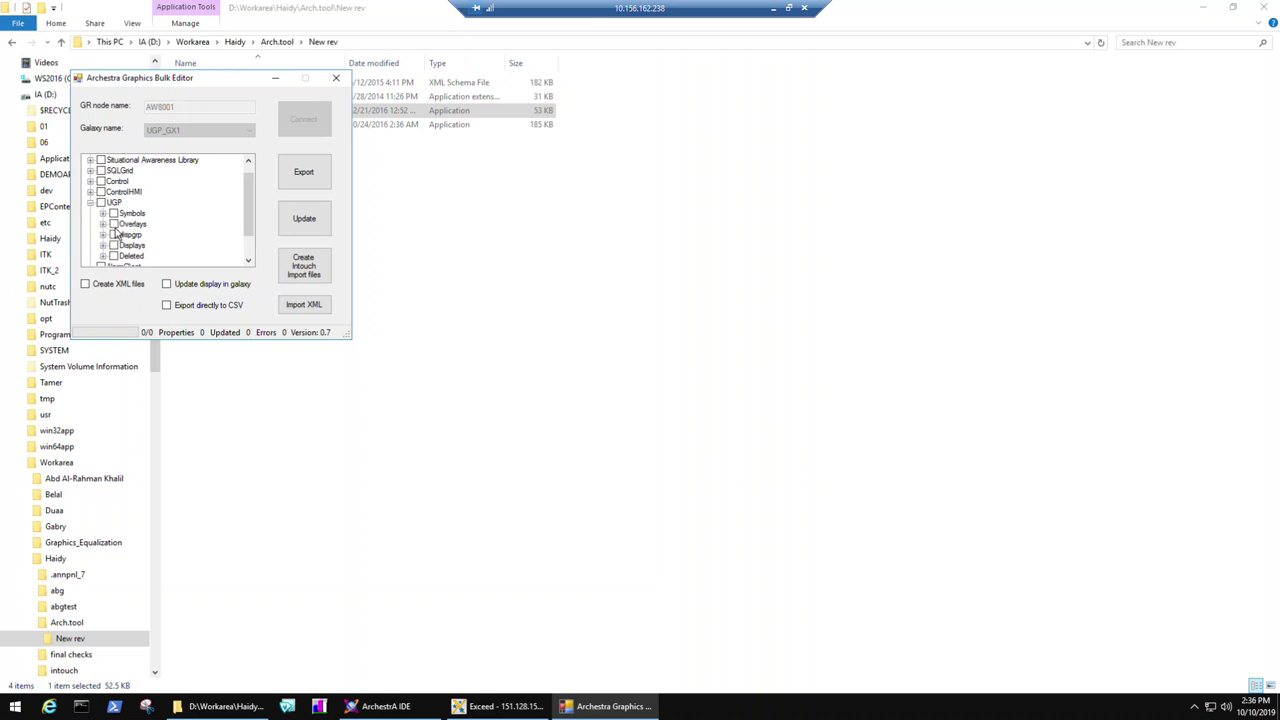
click(113, 235)
click(85, 284)
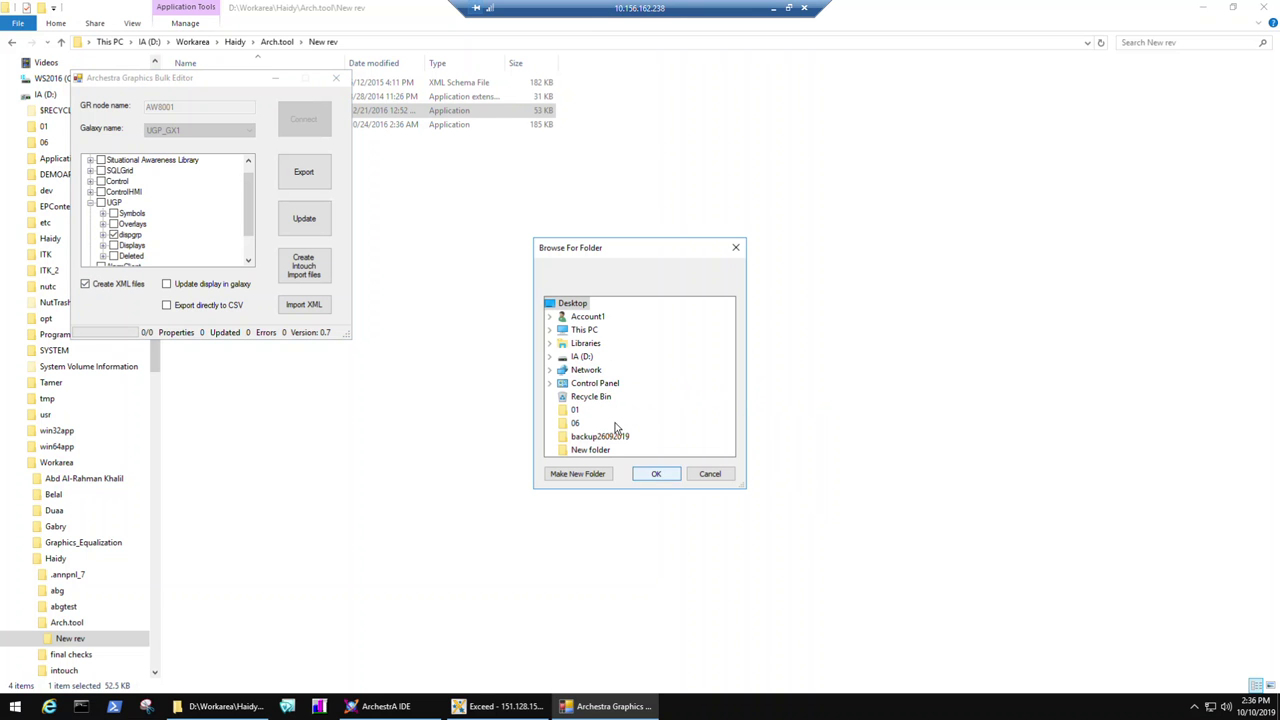
- Create a folder named addgrps2try beside addgrps in the D:\Workarea user subfolder and choose it as the XML output folder
click(548, 357)
drag(728, 357, 729, 393)
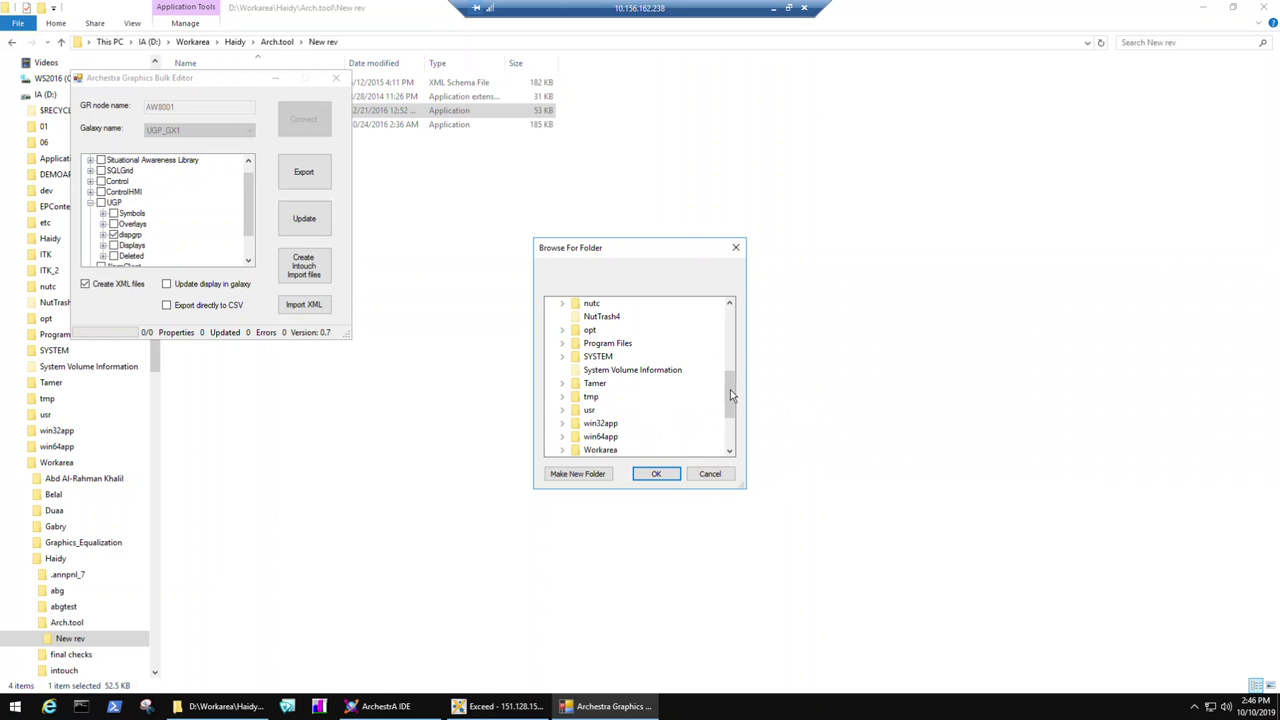
click(562, 451)
drag(733, 405, 733, 417)
scroll(645, 421, up, 2)
click(729, 451)
click(729, 451)
click(729, 451)
click(729, 451)
double_click(606, 437)
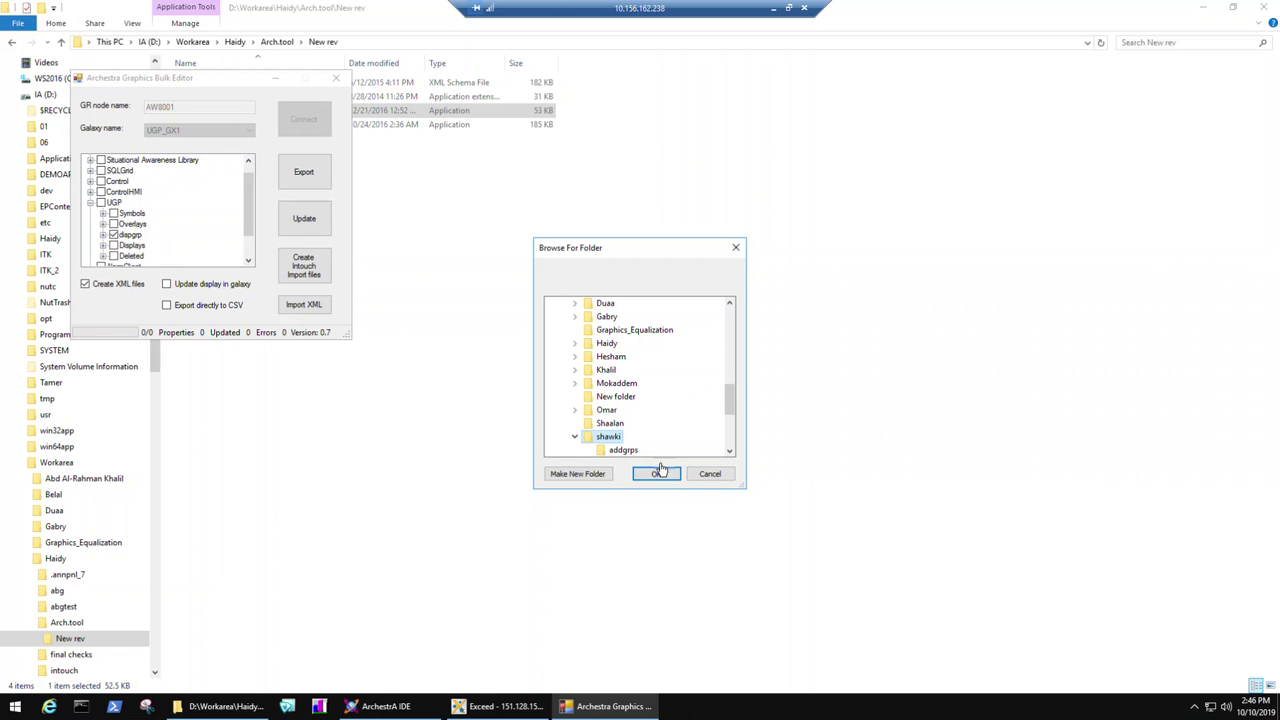
click(588, 476)
text(add)
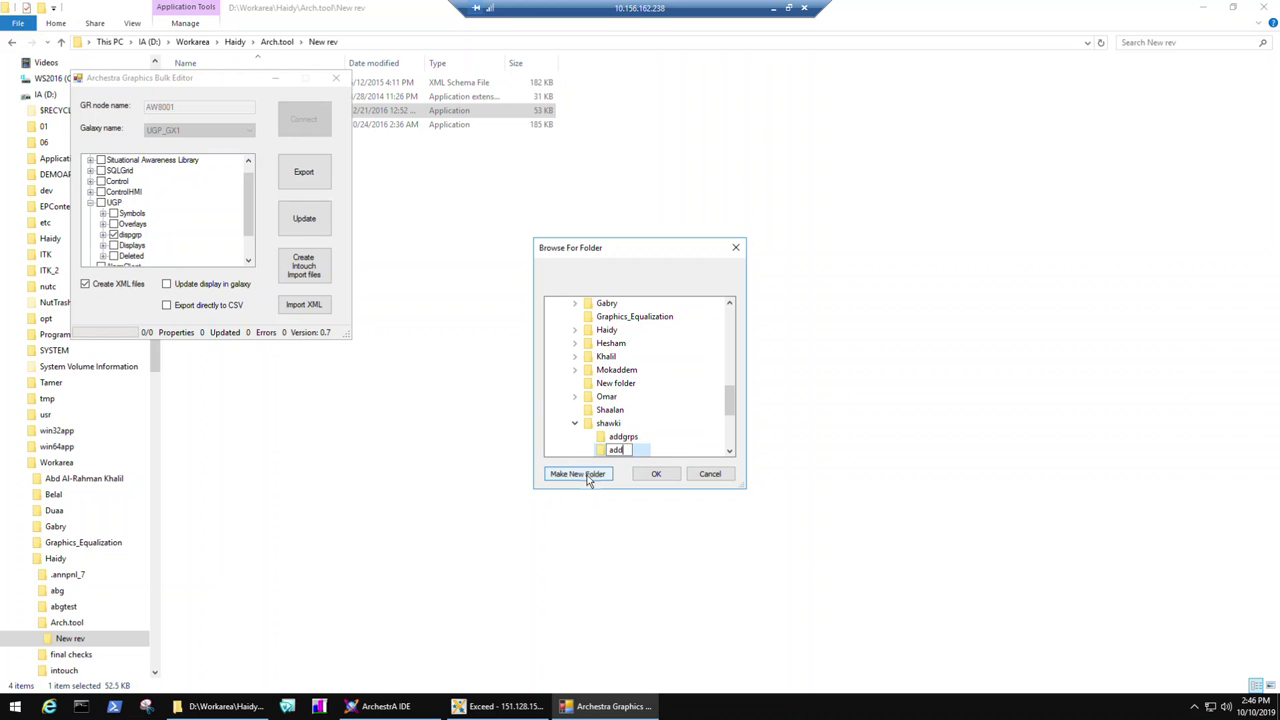
text(grps2try)
key(Return)
click(657, 476)
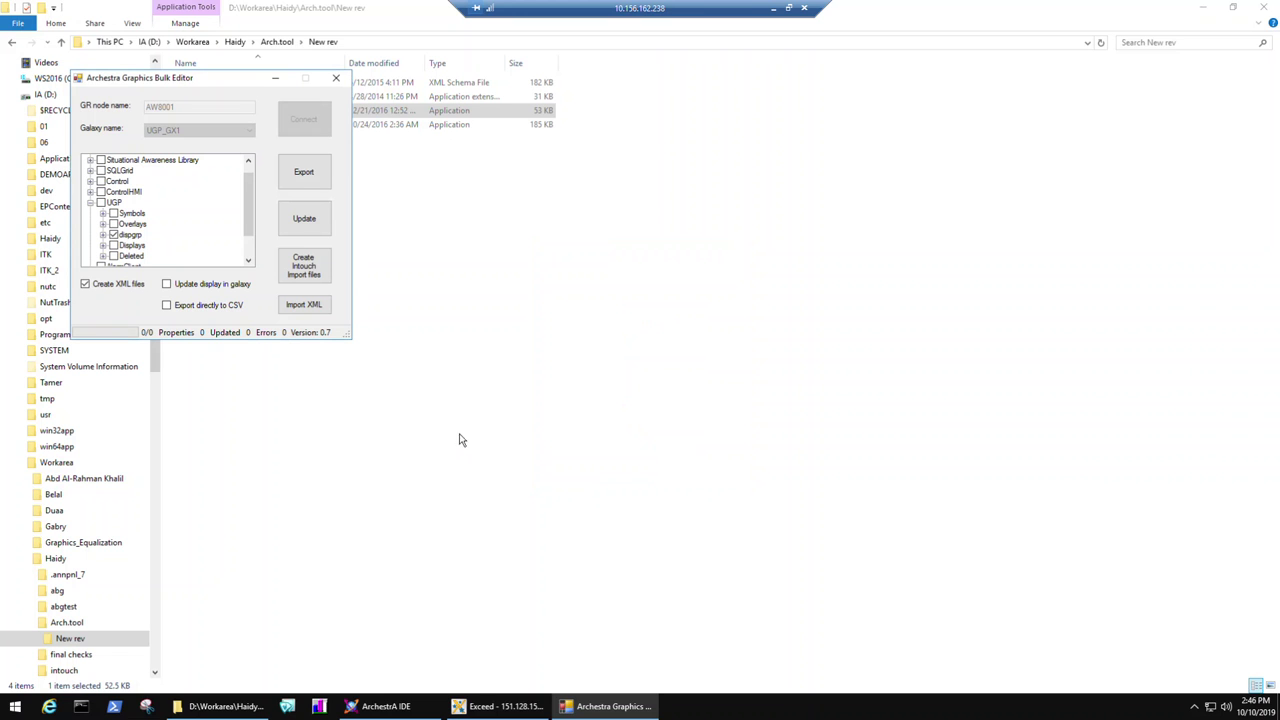
- Try to export the selected dispgrp graphics, opening the folder that contains addgrps2try in File Explorer, and dismiss the exception dialogs
click(301, 176)
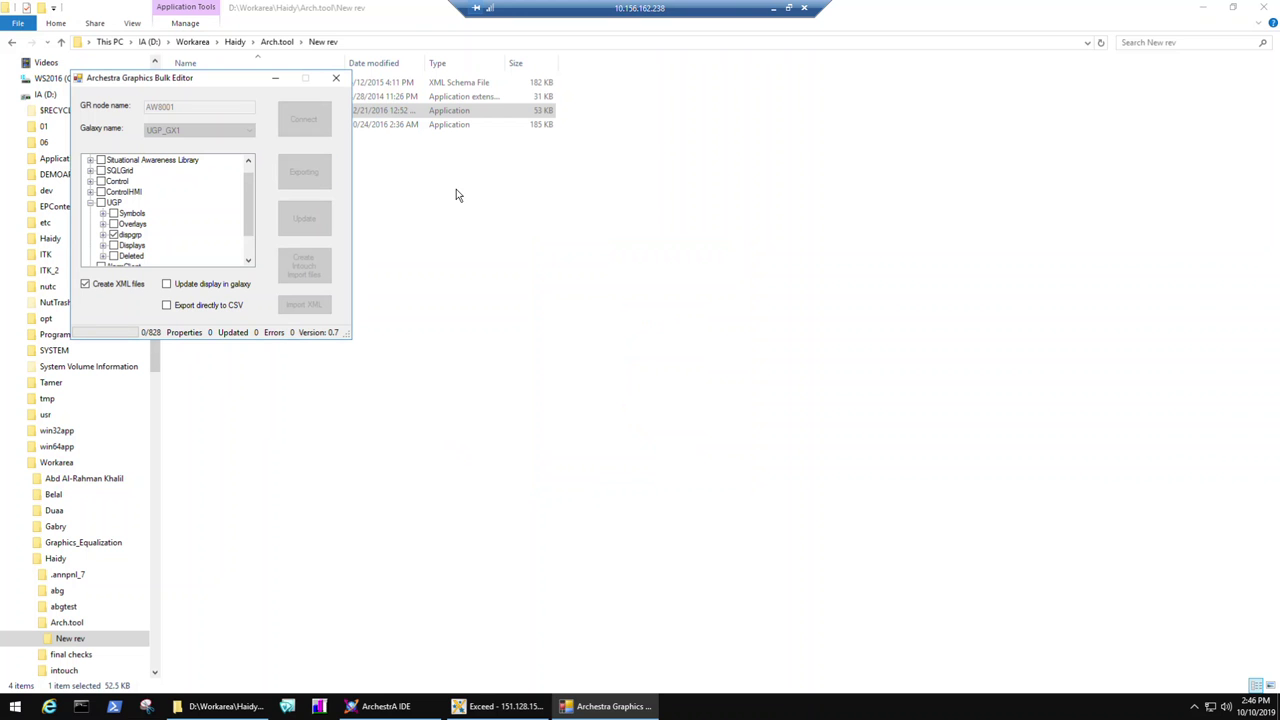
click(477, 168)
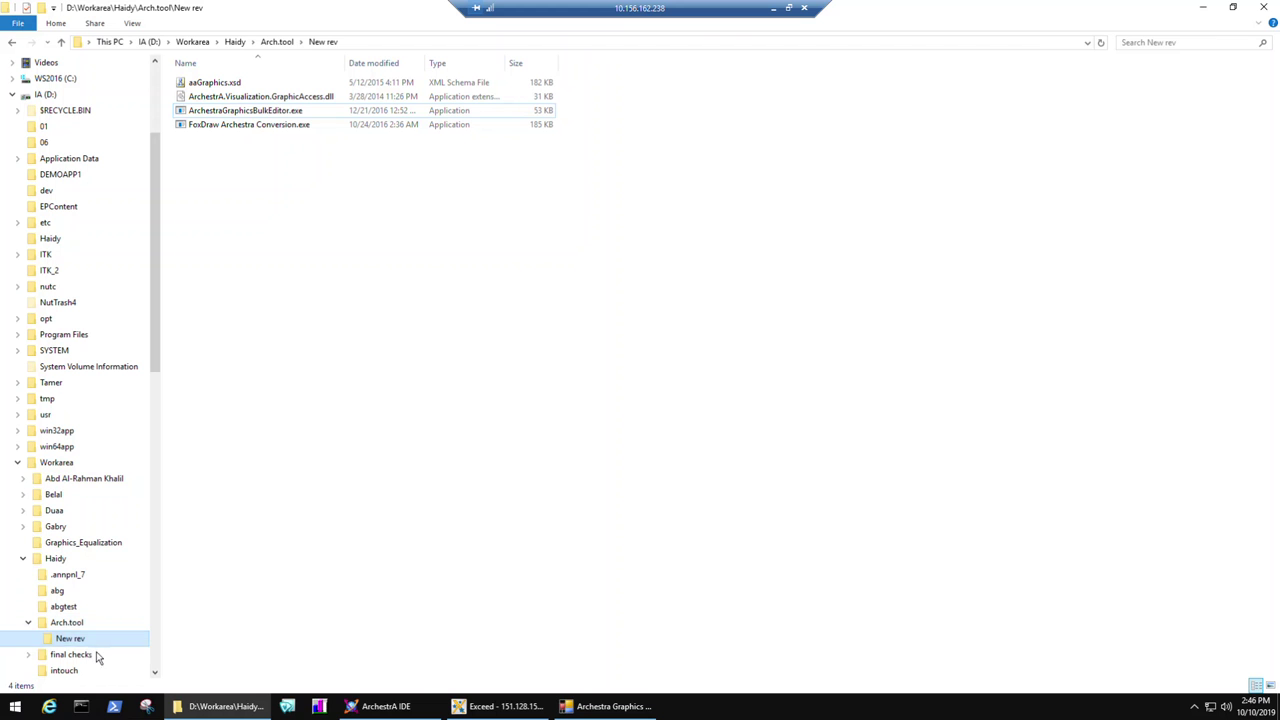
click(57, 463)
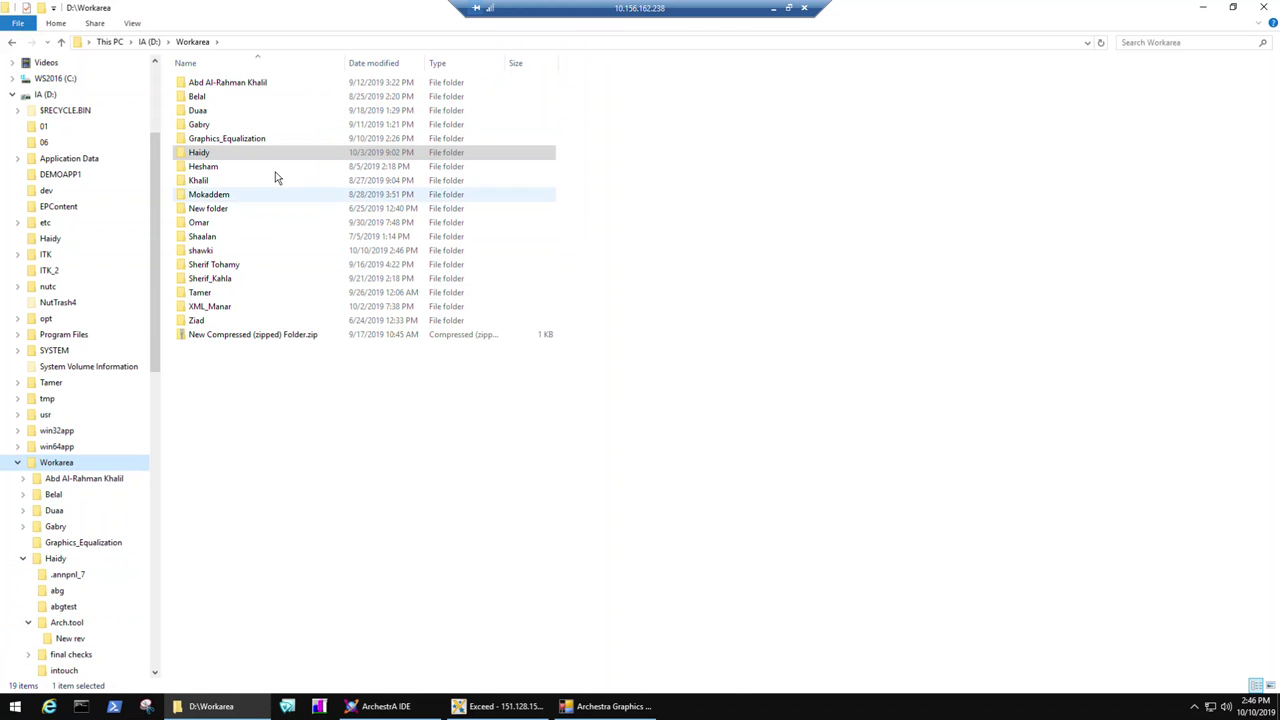
double_click(226, 254)
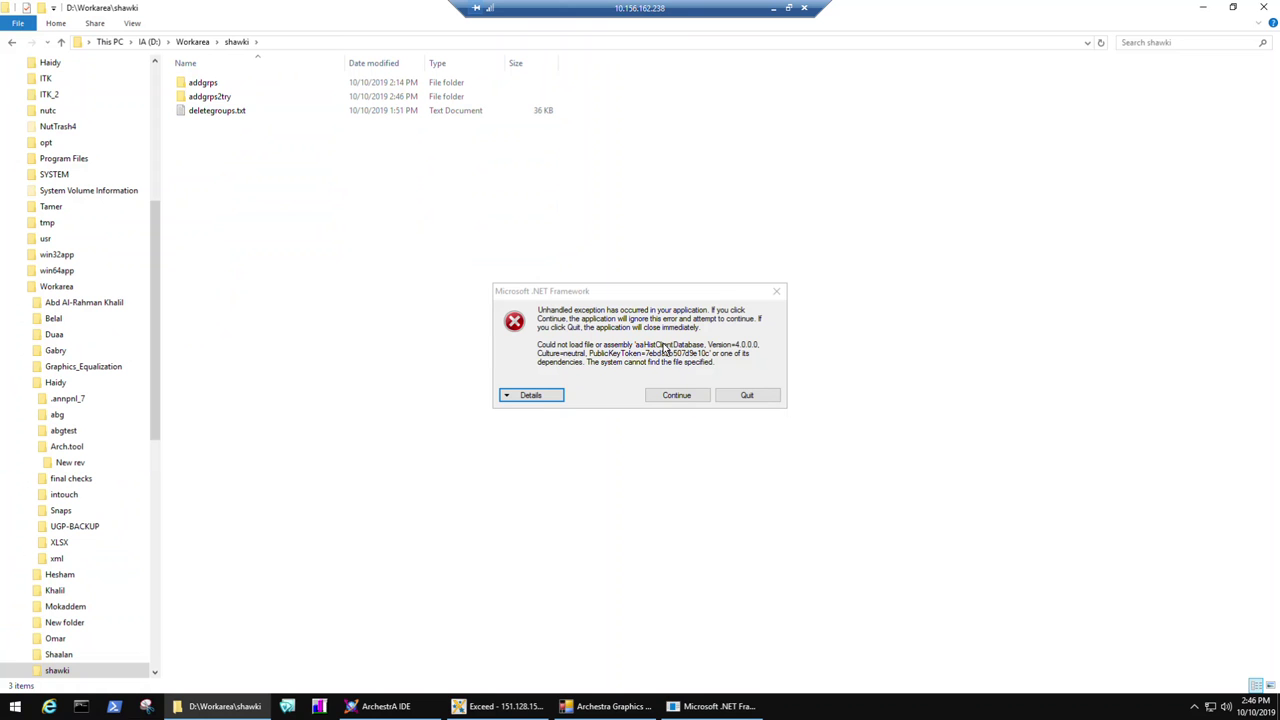
click(672, 394)
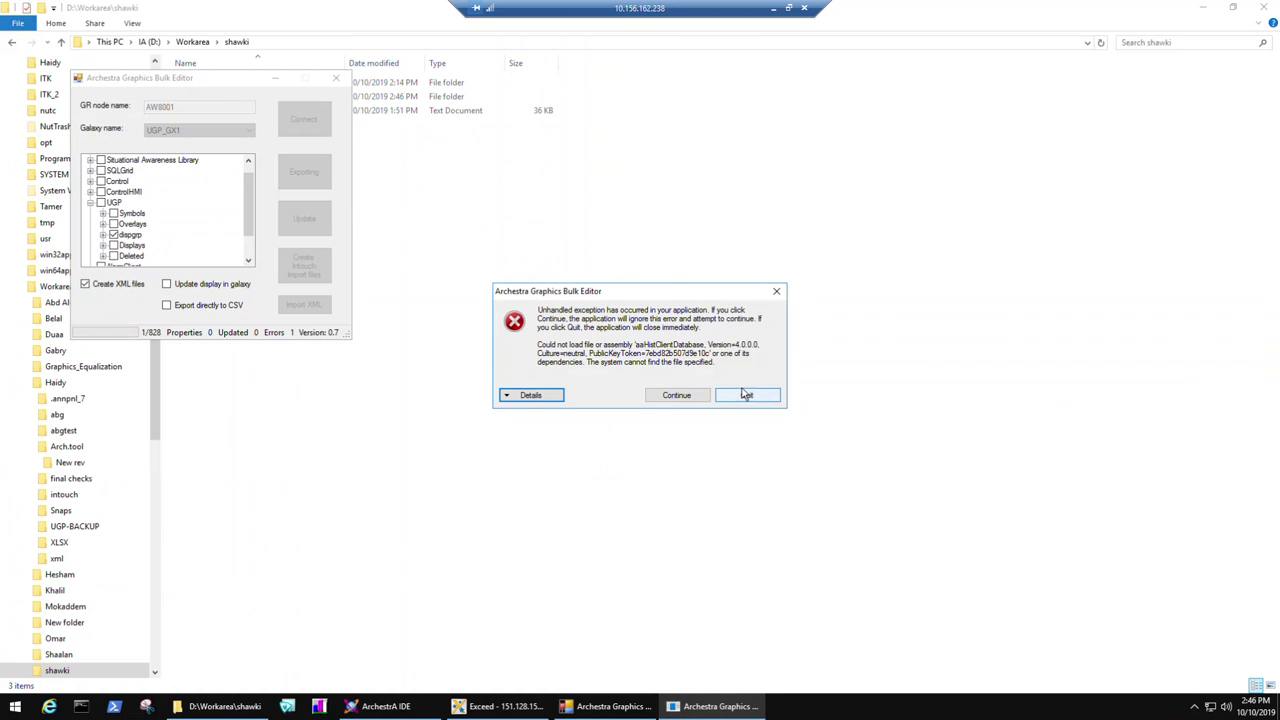
click(746, 395)
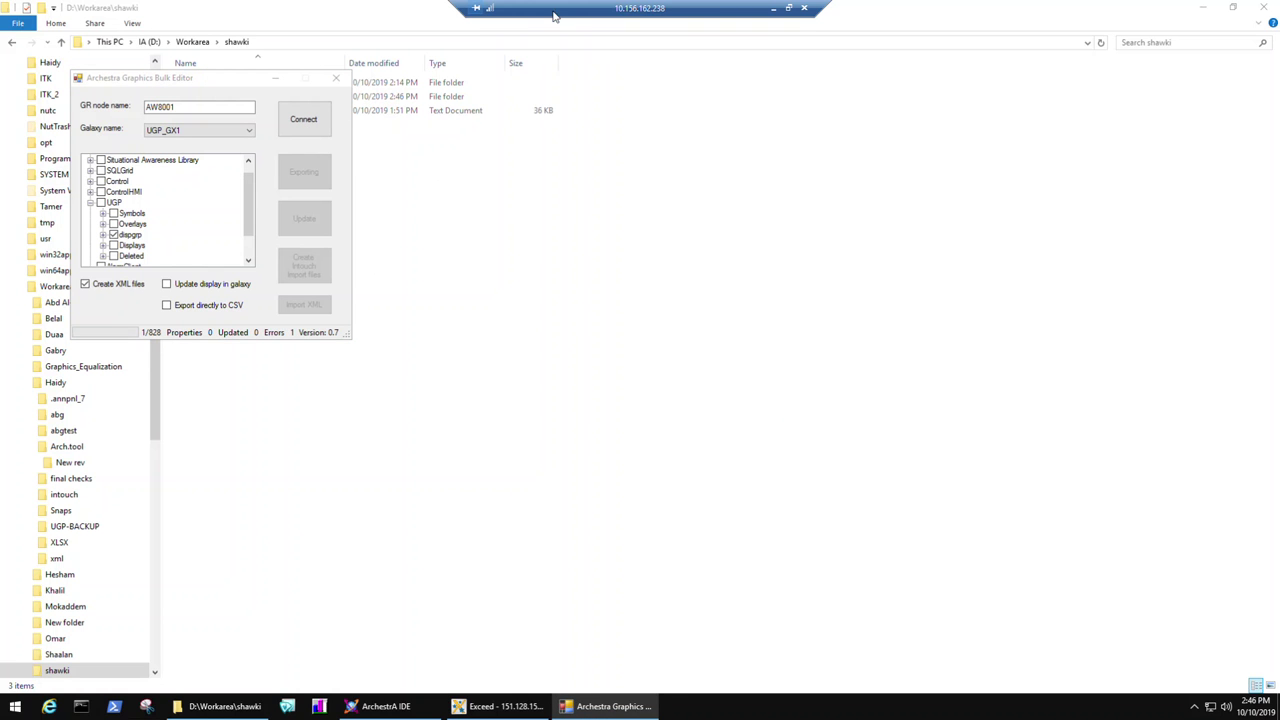
- Examine the processes of the first two user sessions in Task Manager, and close Task Manager
right_click(905, 706)
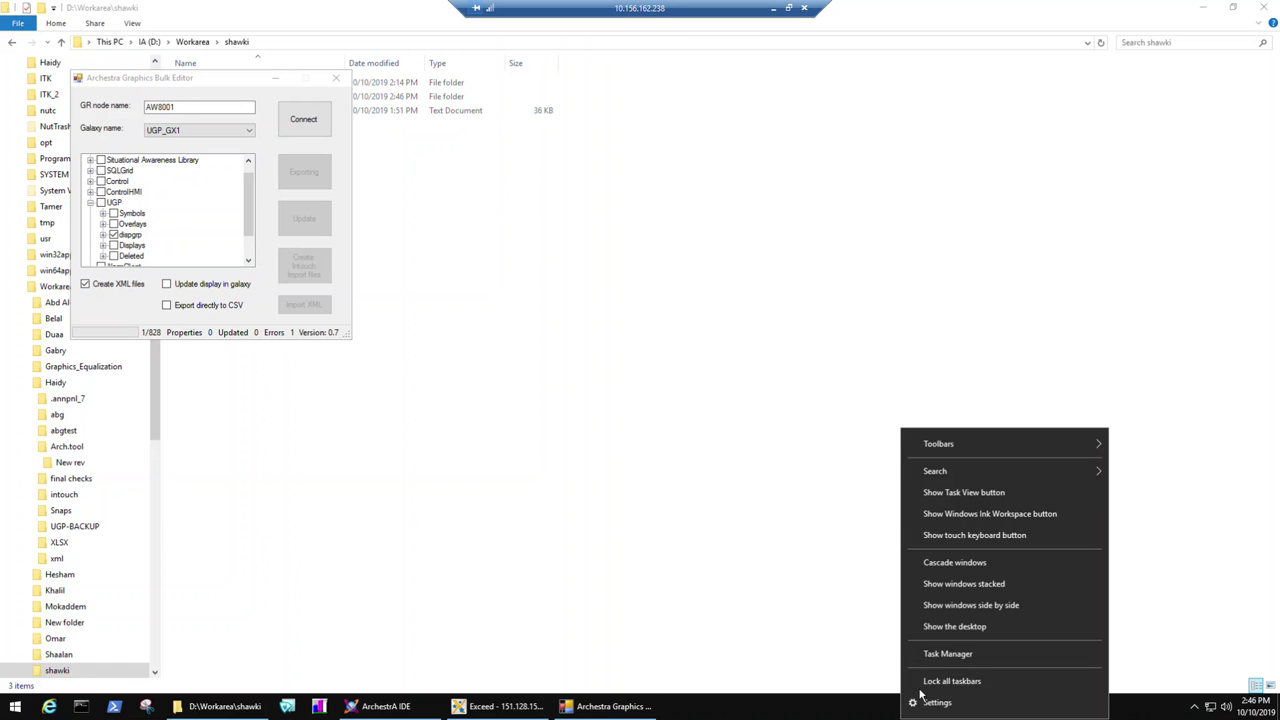
click(984, 652)
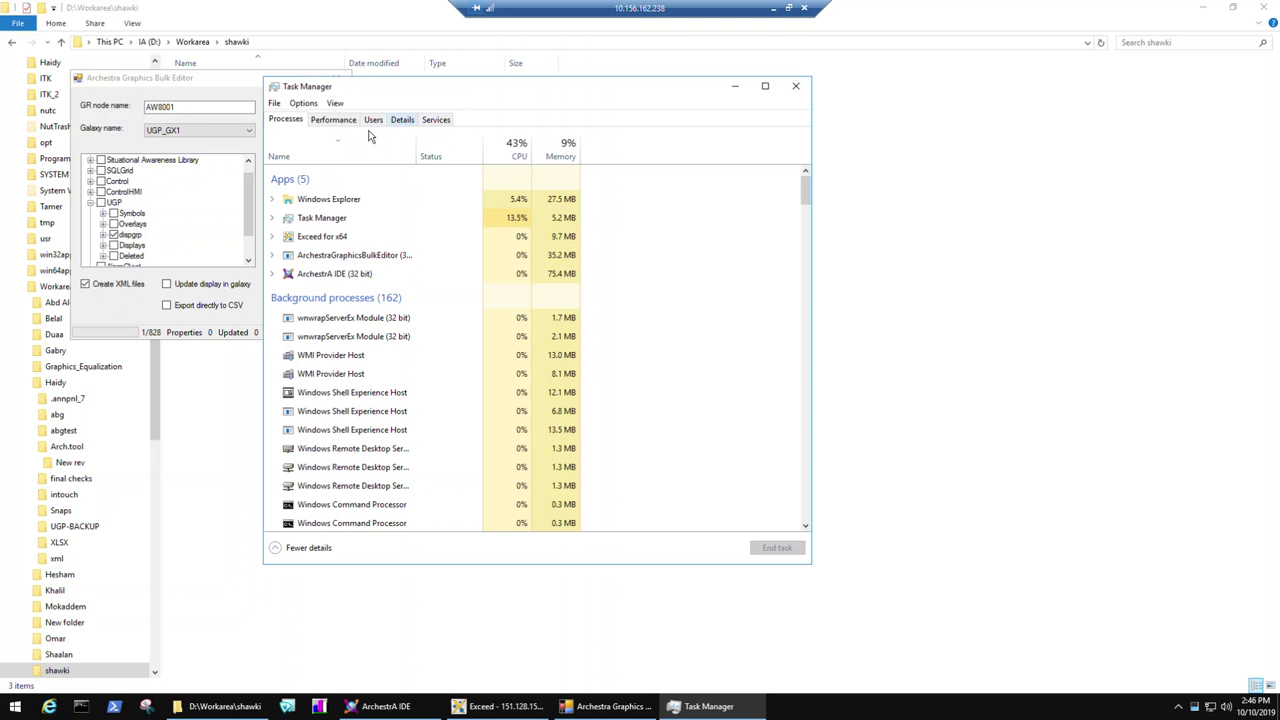
click(334, 120)
click(395, 120)
click(383, 121)
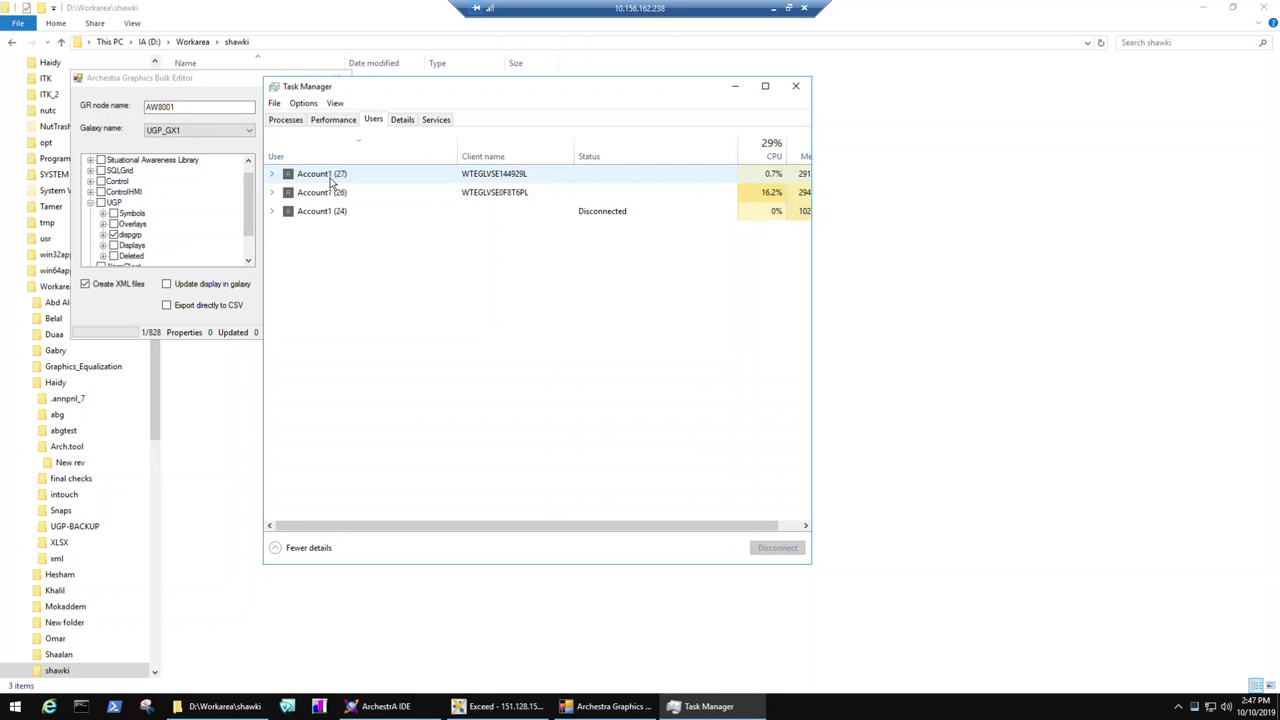
click(271, 176)
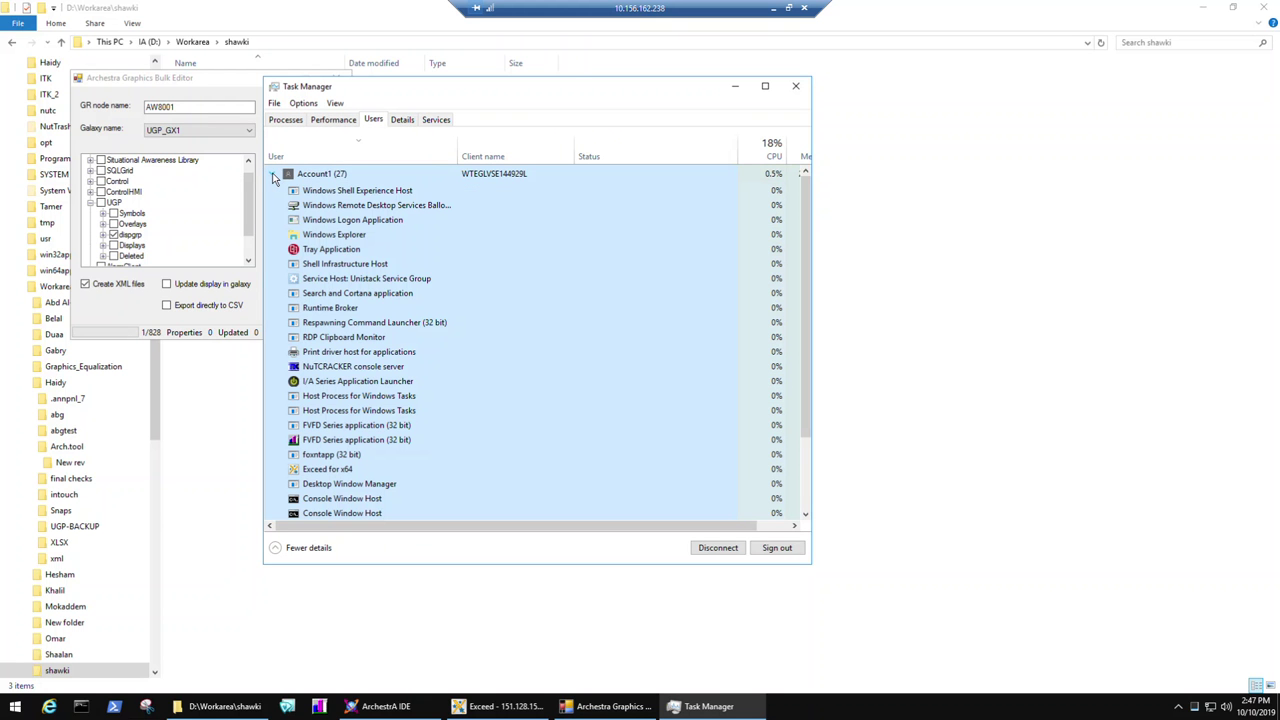
click(273, 176)
click(273, 194)
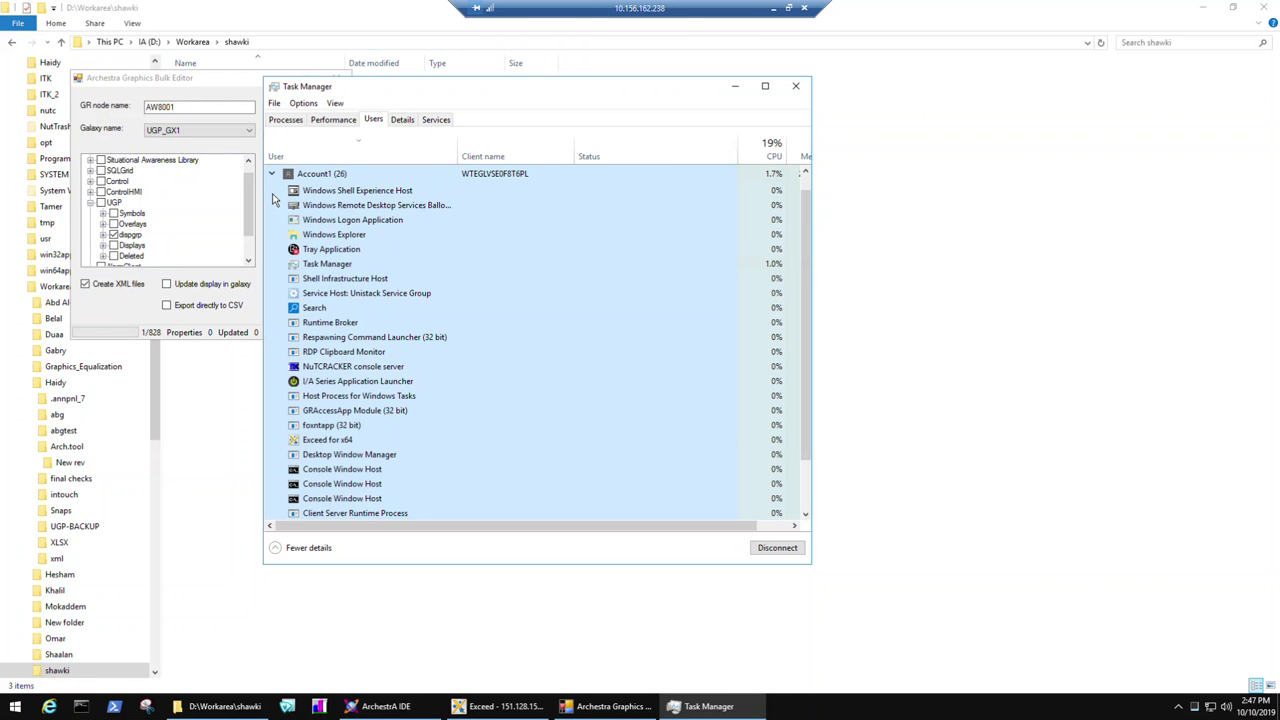
click(795, 86)
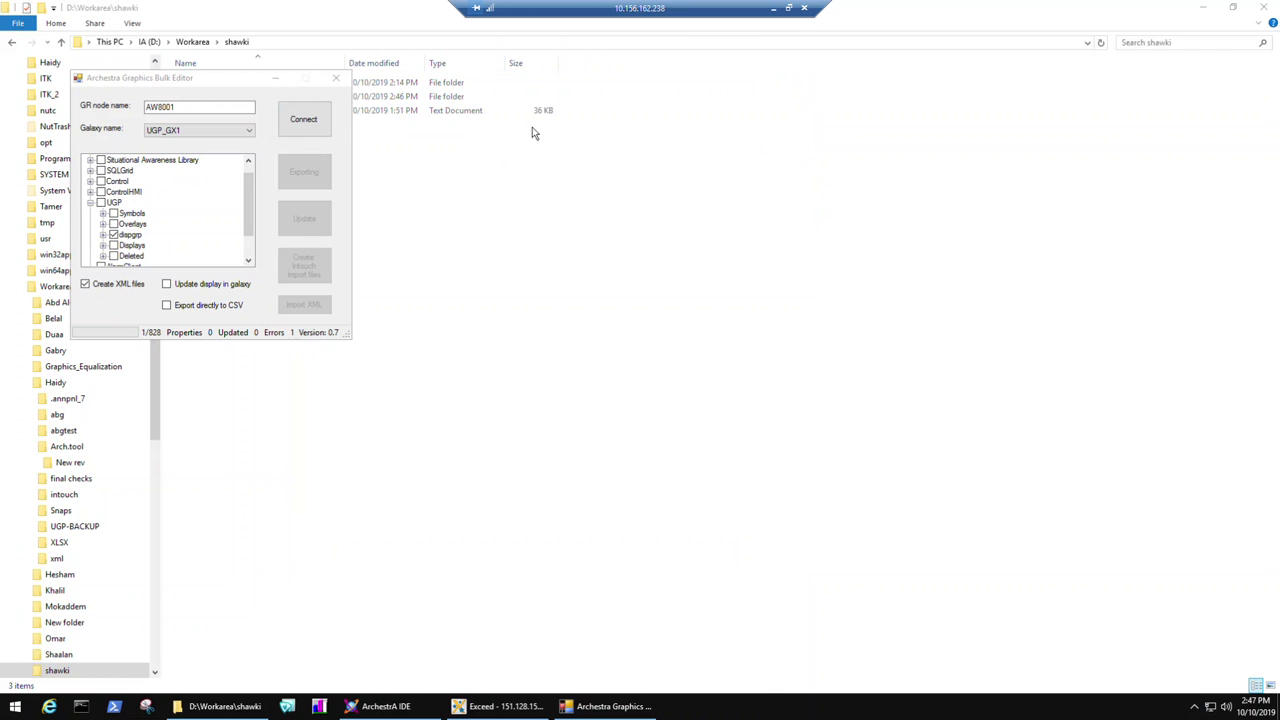
- Close the Graphics Bulk Editor and permanently delete the addgrps and addgrps2try folders
right_click(625, 706)
click(613, 678)
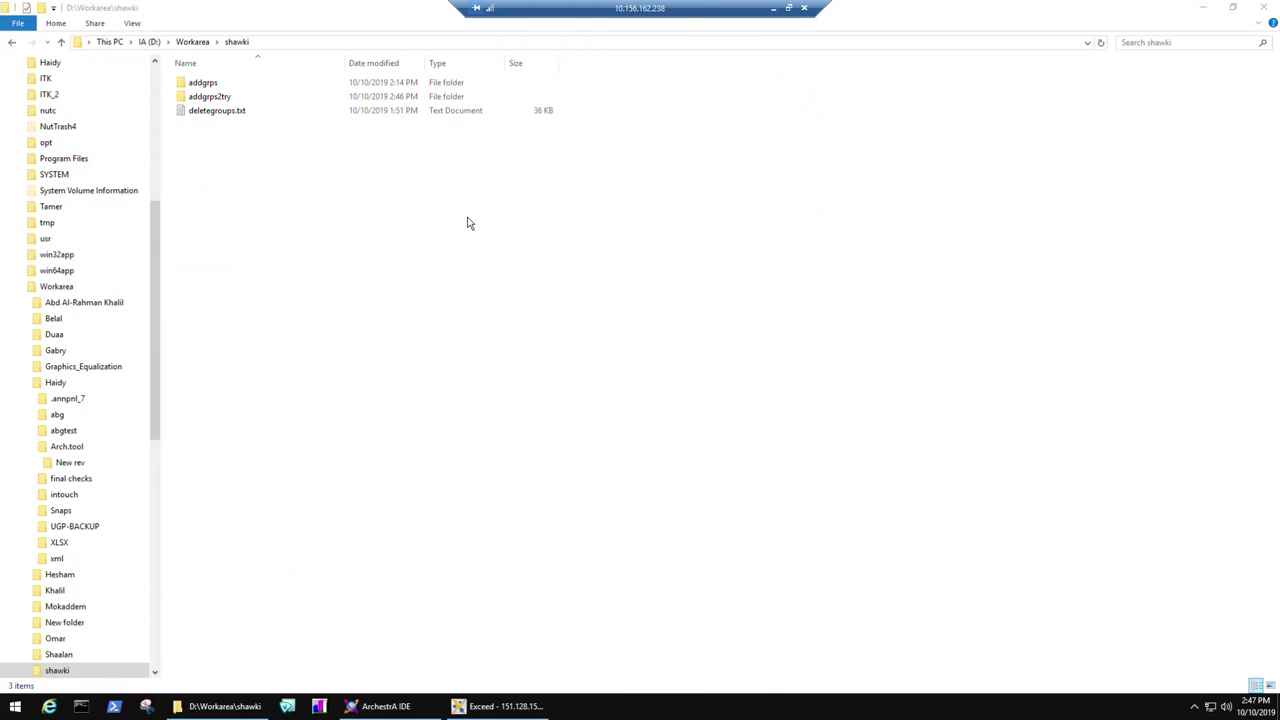
click(221, 98)
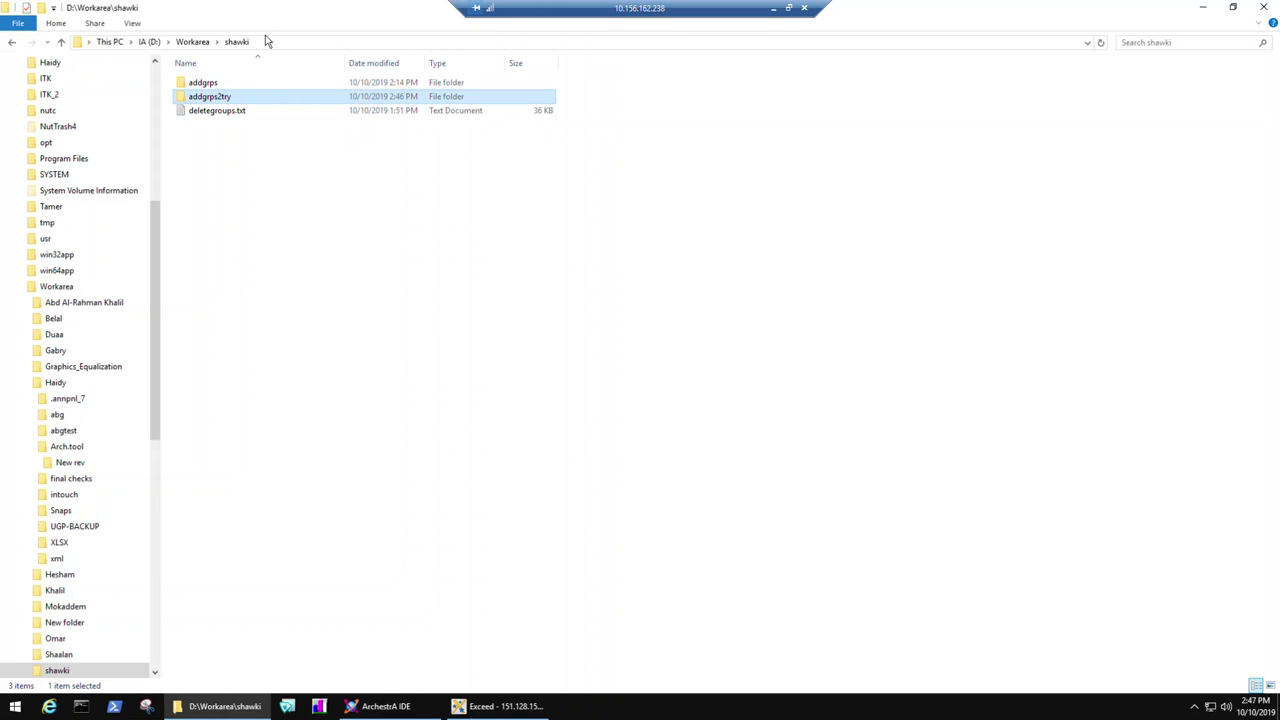
ctrl+click(236, 84)
key(shift+Delete)
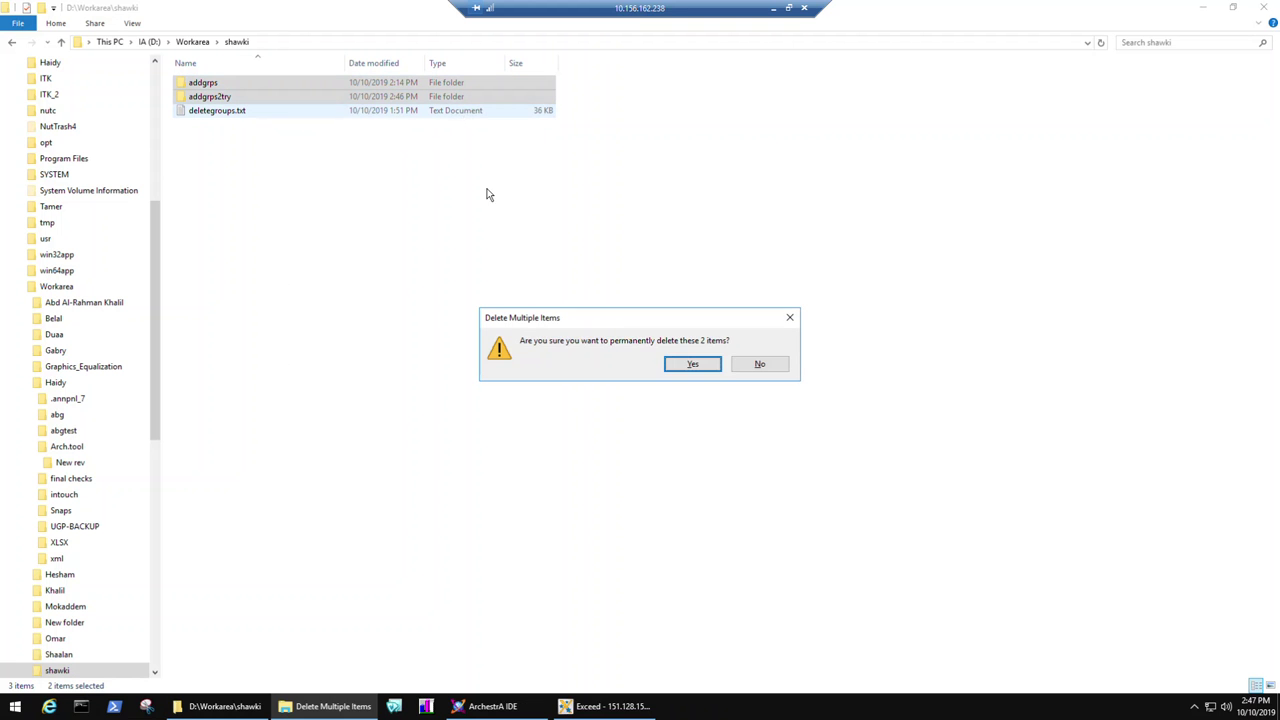
click(690, 364)
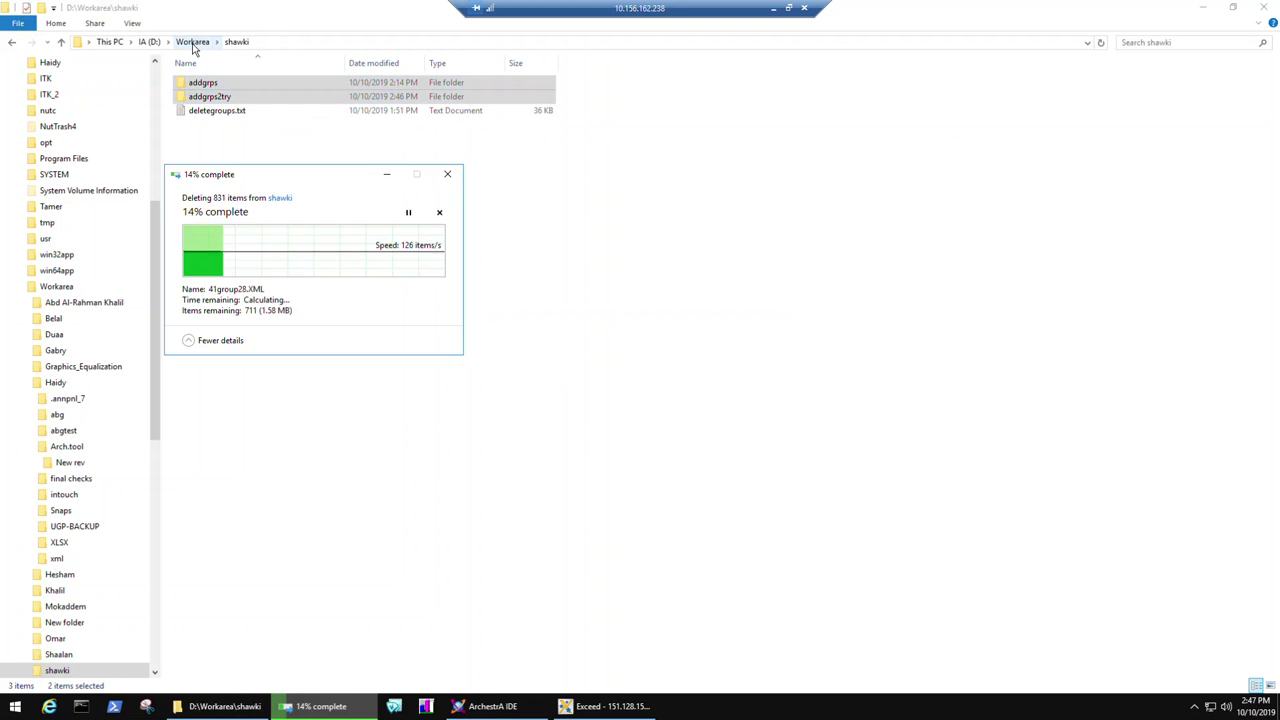
- Relaunch ArchestraGraphicsBulkEditor.exe from the Arch.tool\New rev folder and connect it to node AW8001, galaxy UGP_GX1
click(193, 42)
double_click(219, 153)
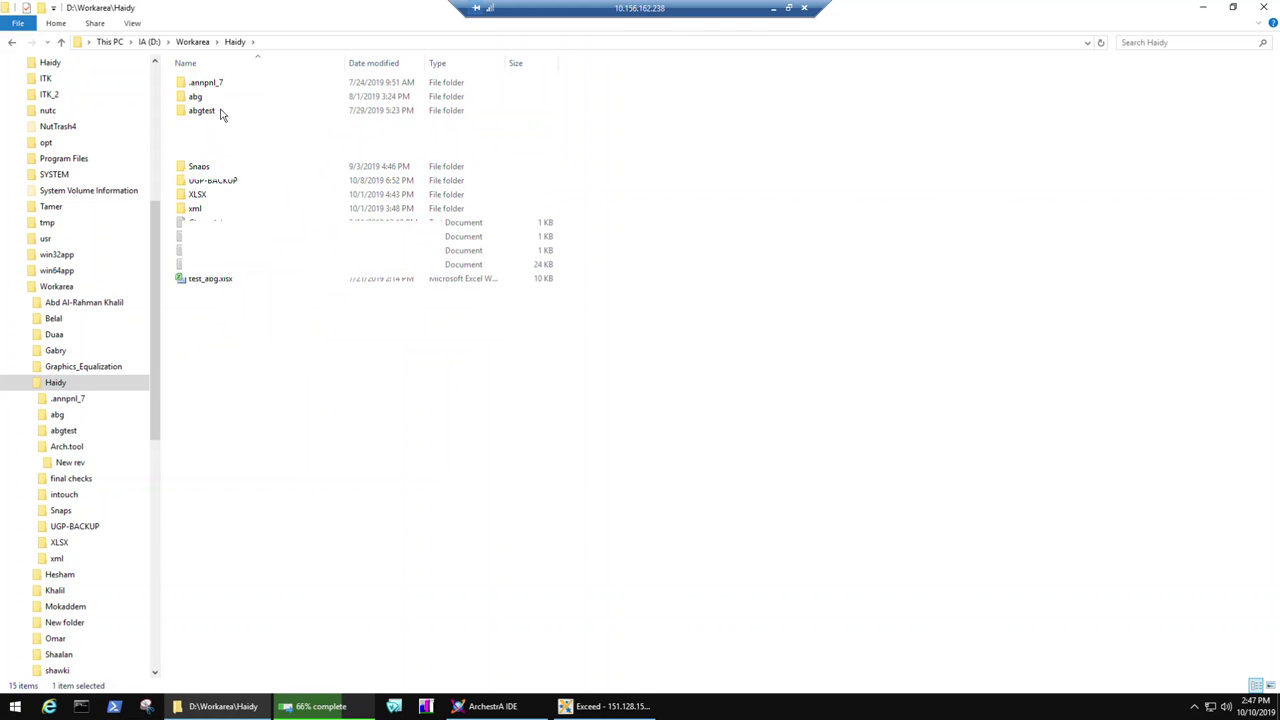
double_click(218, 122)
double_click(228, 86)
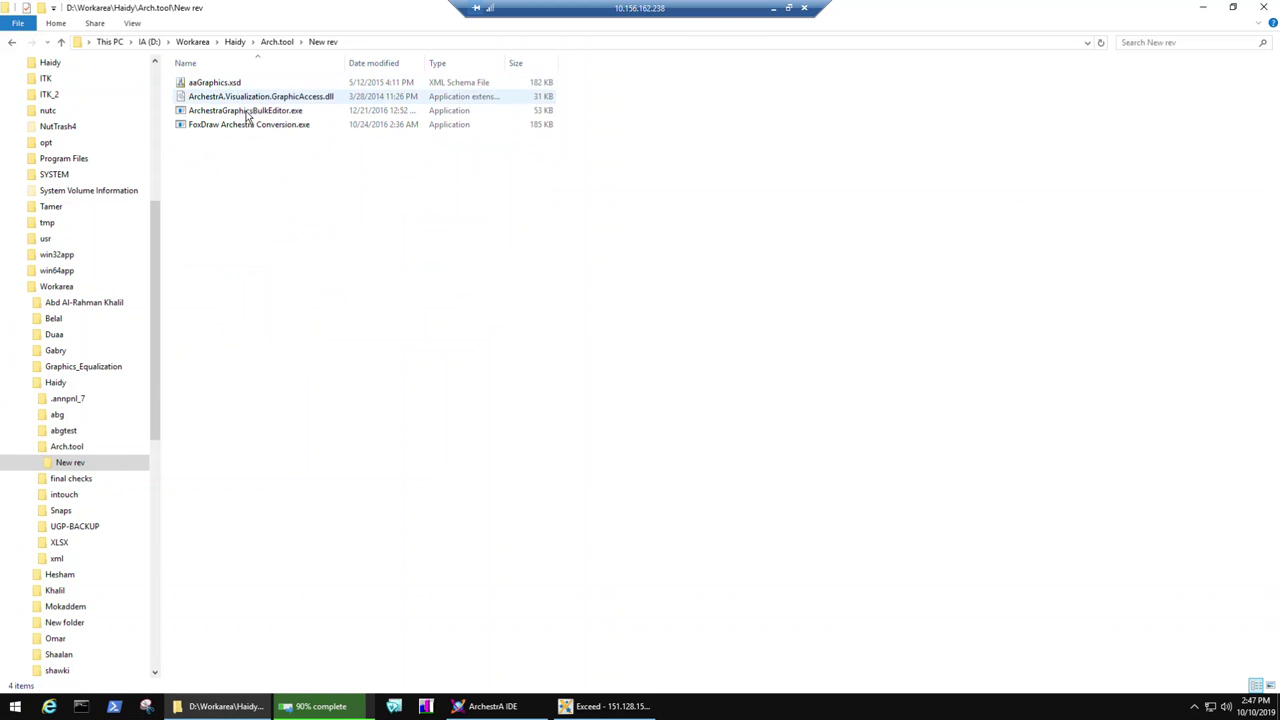
click(246, 112)
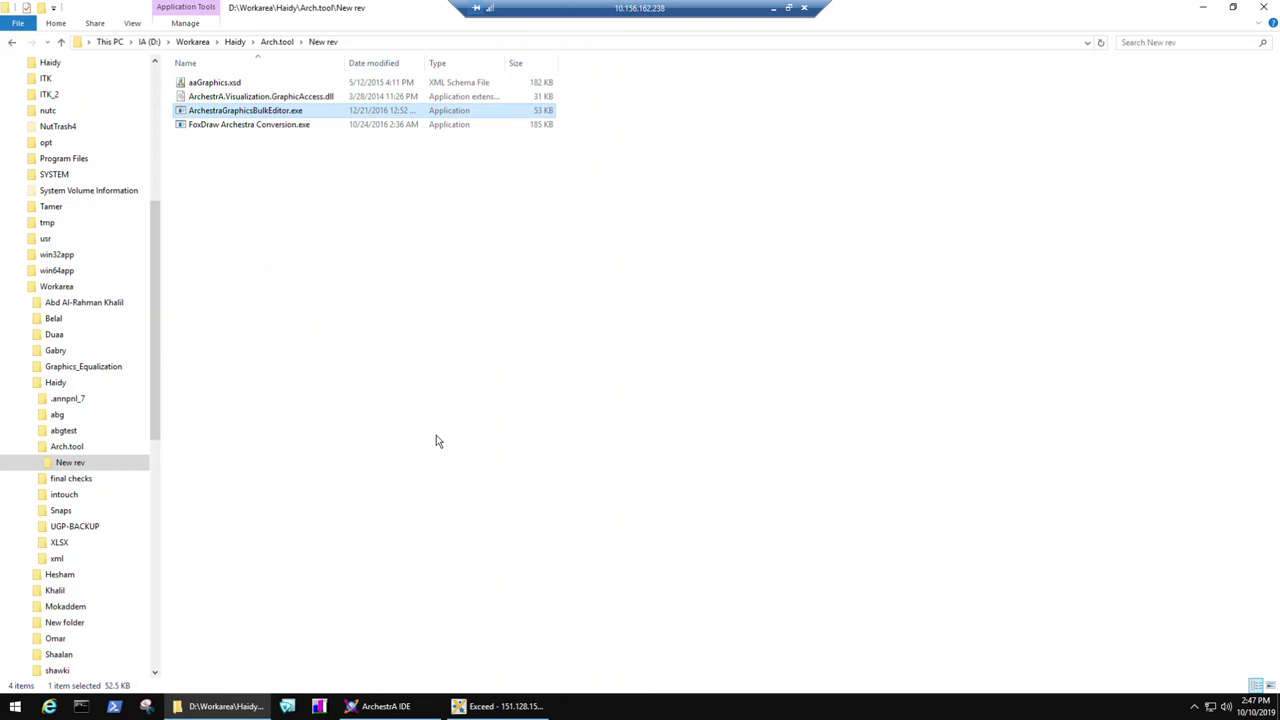
click(489, 349)
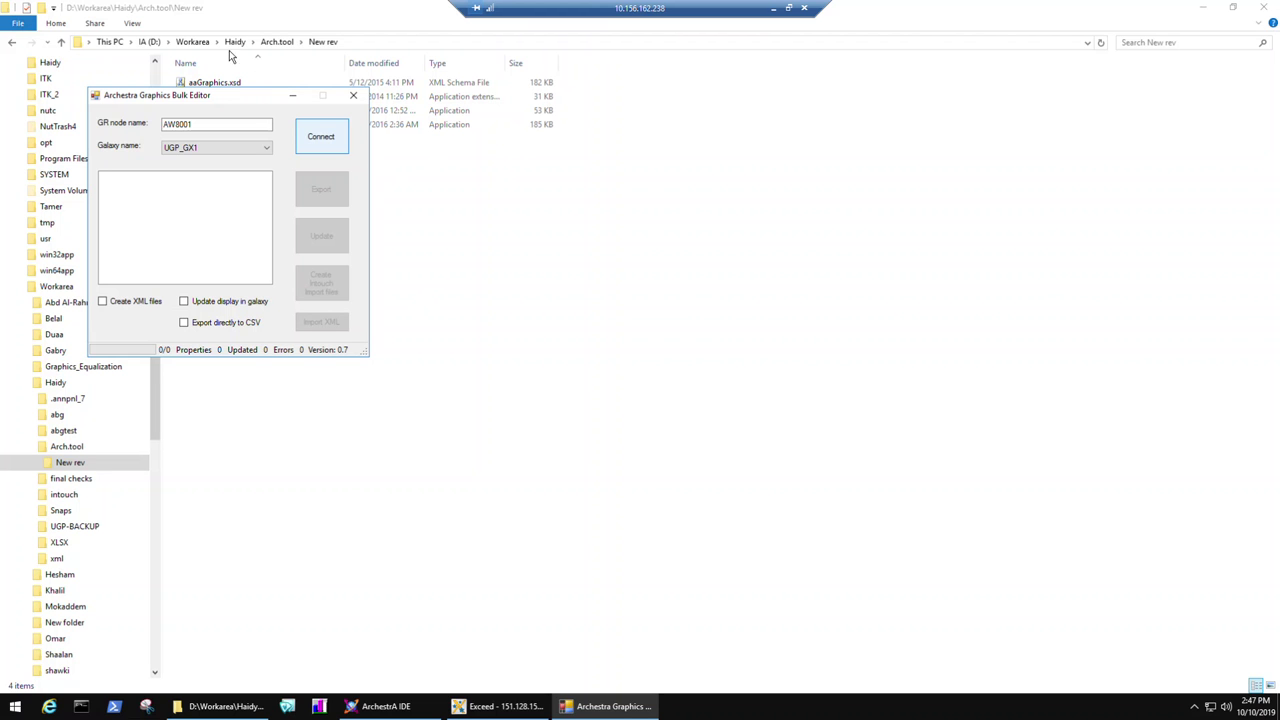
drag(192, 95, 376, 128)
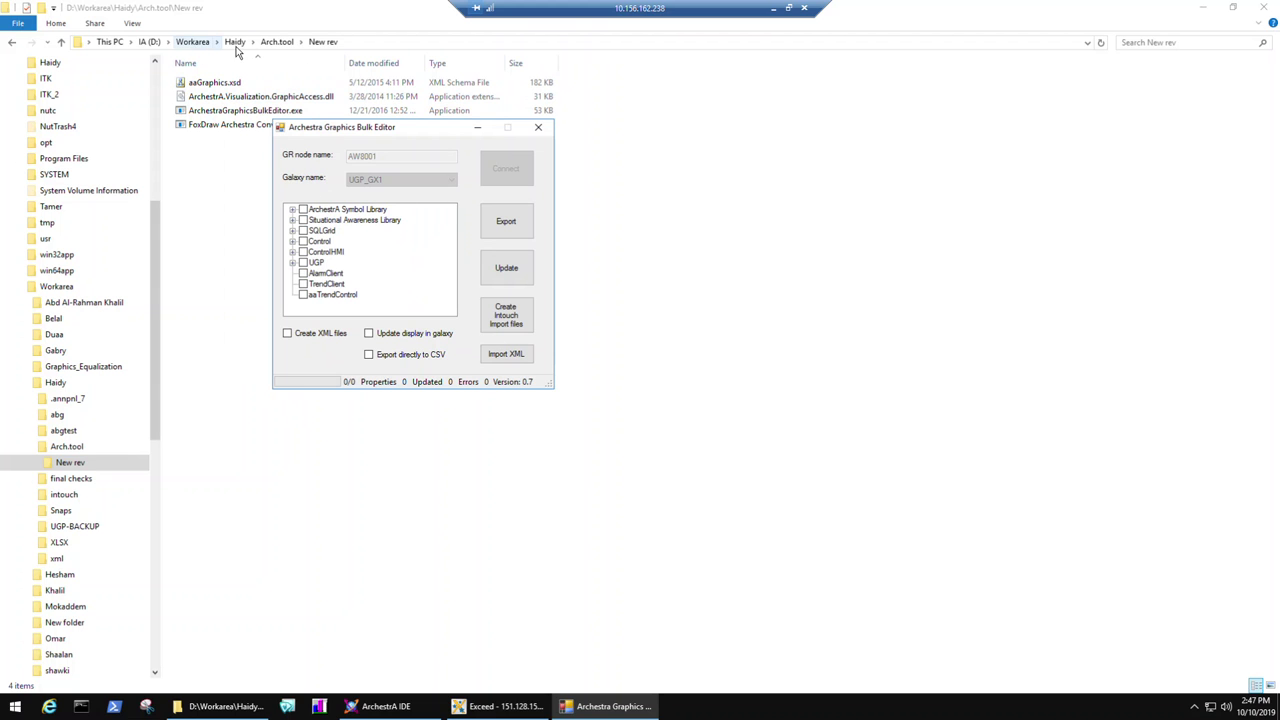
- Select the dispgrp graphics under UGP and enable the creation of XML files
click(292, 262)
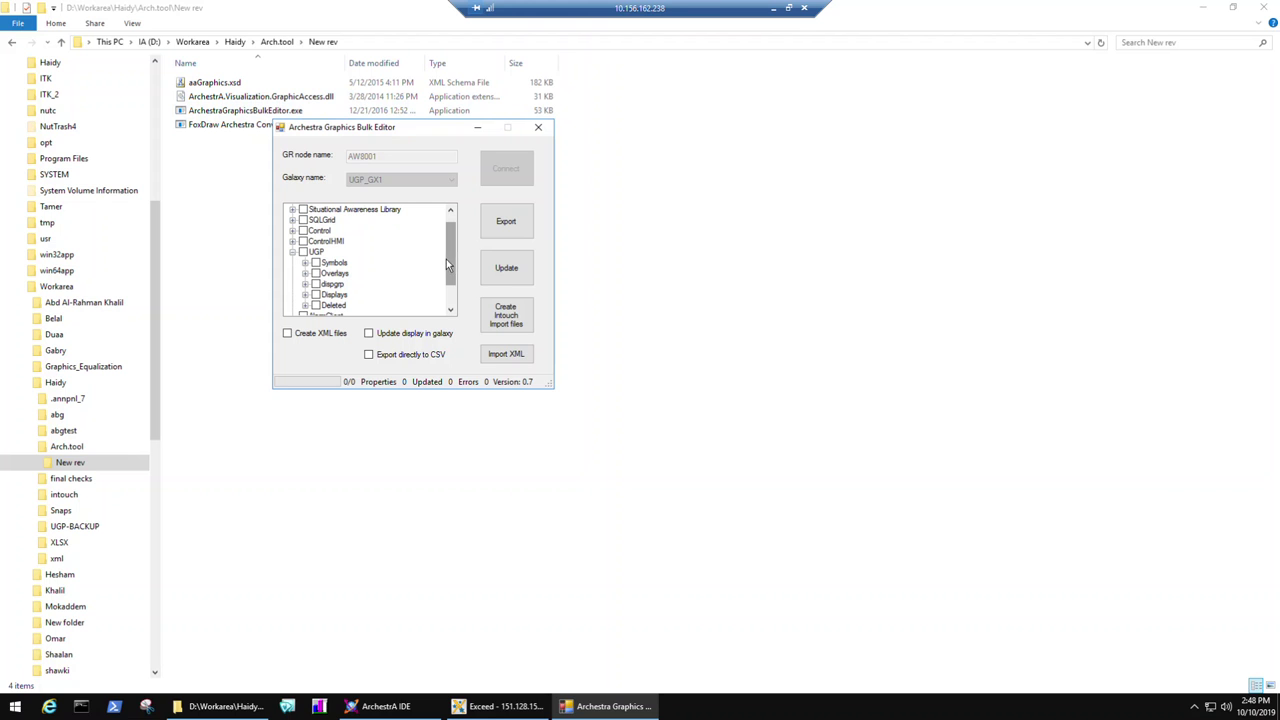
click(305, 284)
click(305, 209)
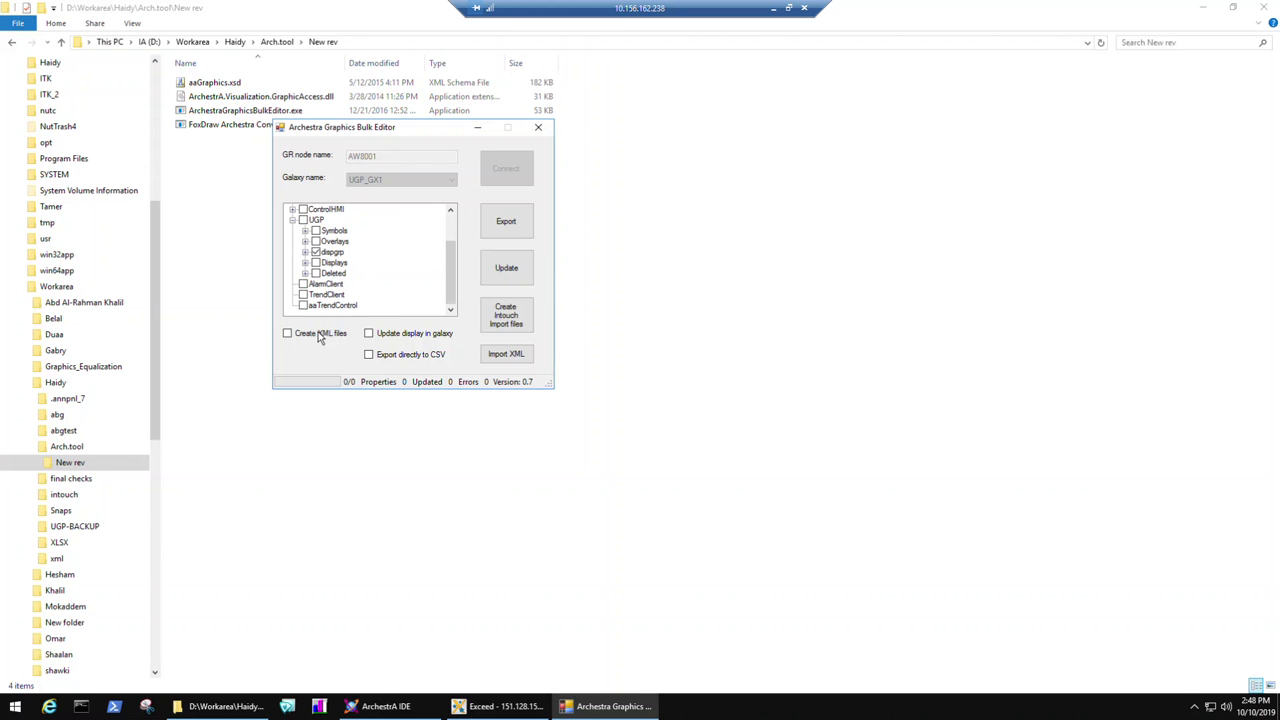
click(287, 333)
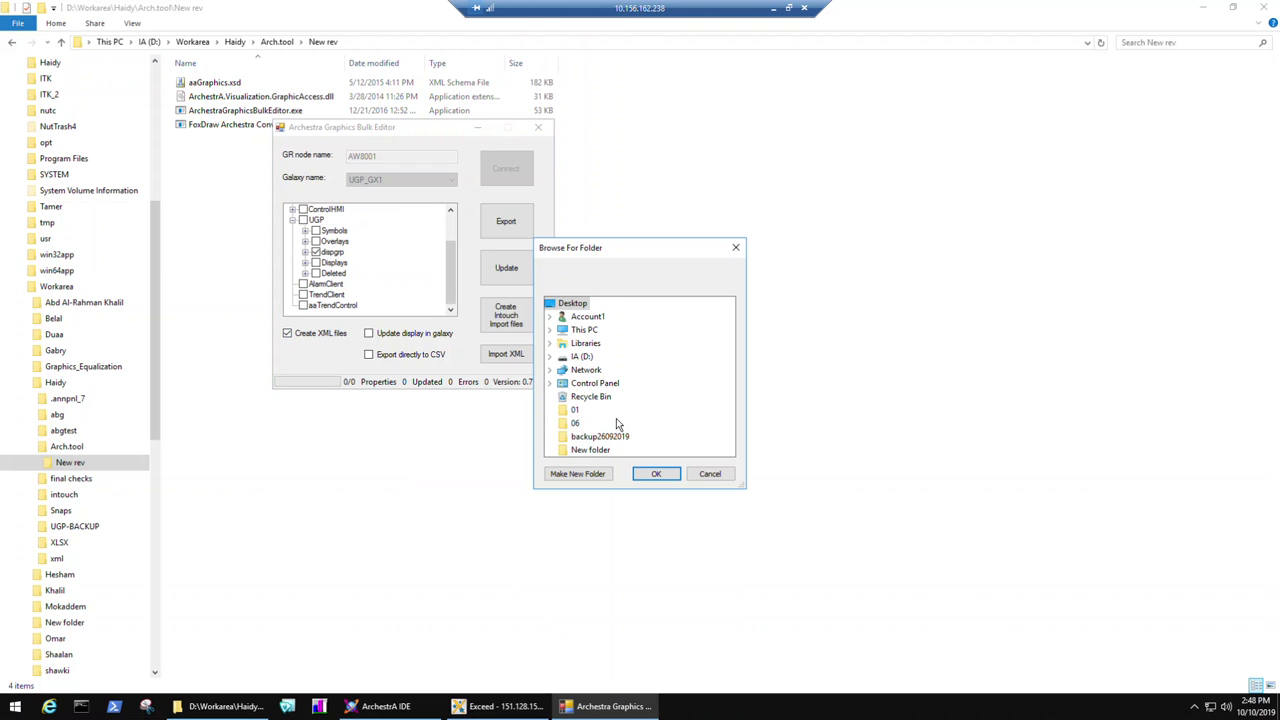
- Create a folder named addgrps in the personal project folder under D:\Workarea and choose it as the XML output folder
click(549, 356)
scroll(608, 423, down, 4)
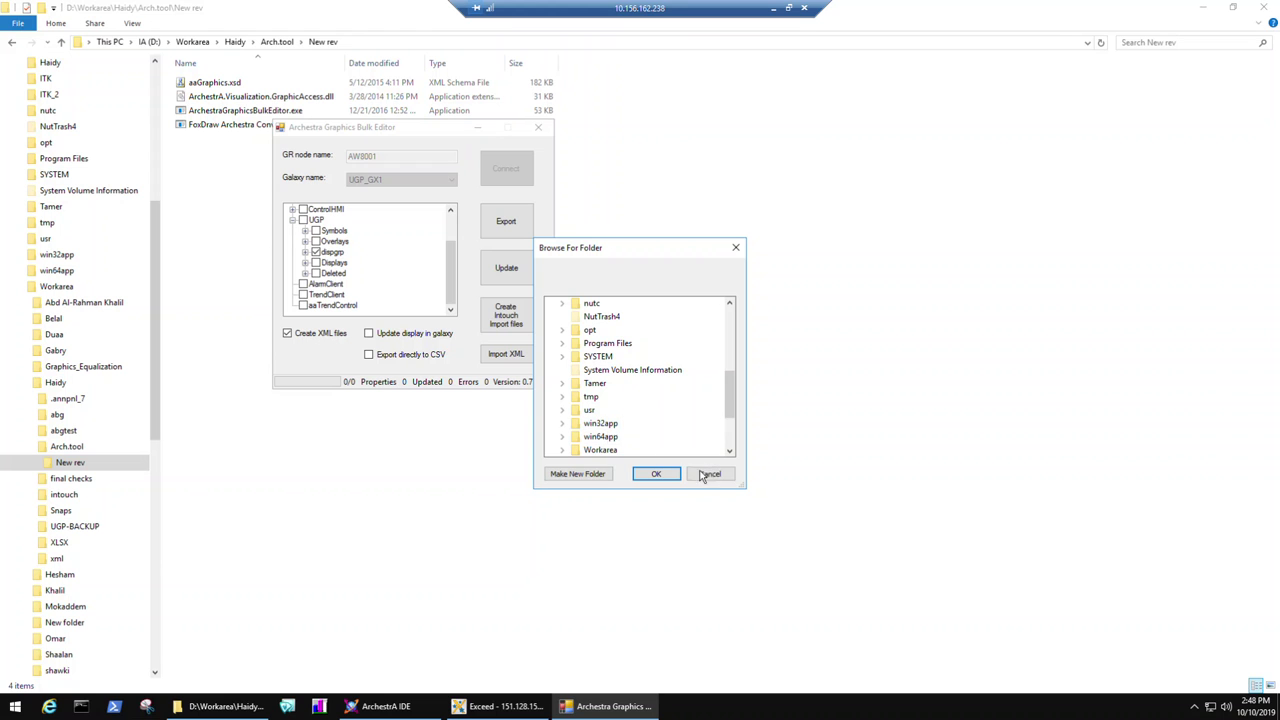
click(562, 451)
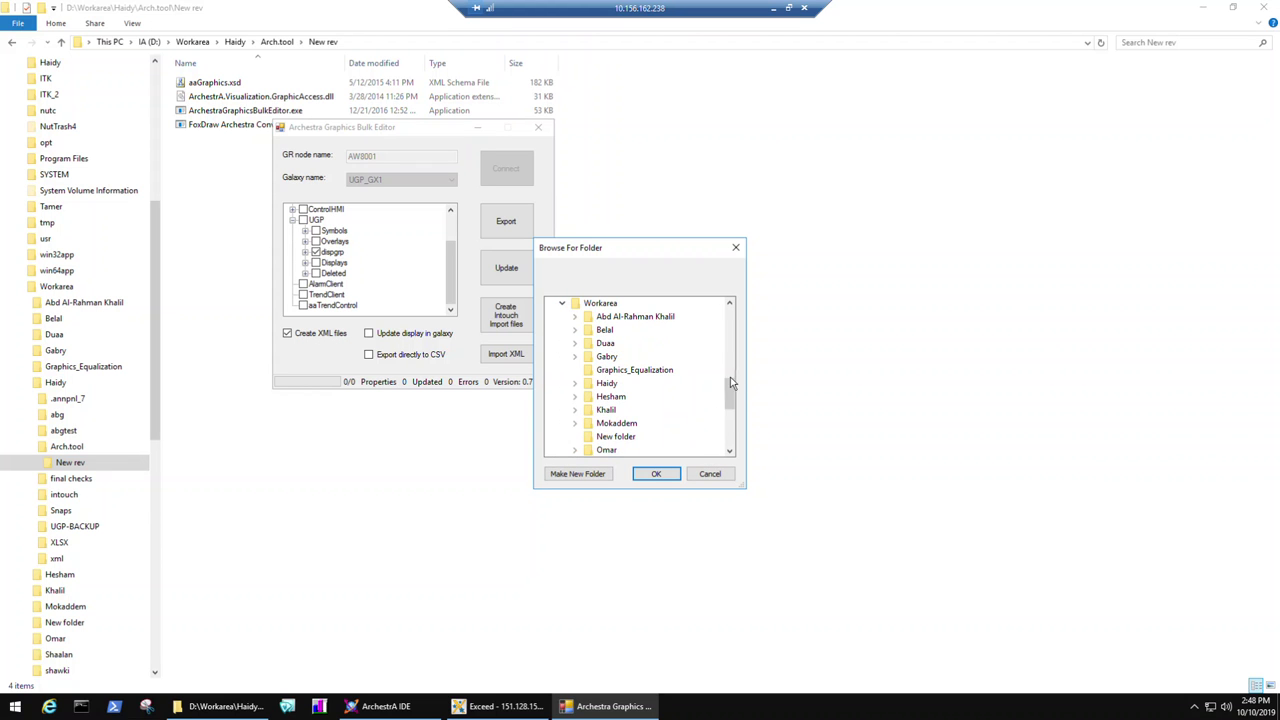
scroll(729, 401, down, 3)
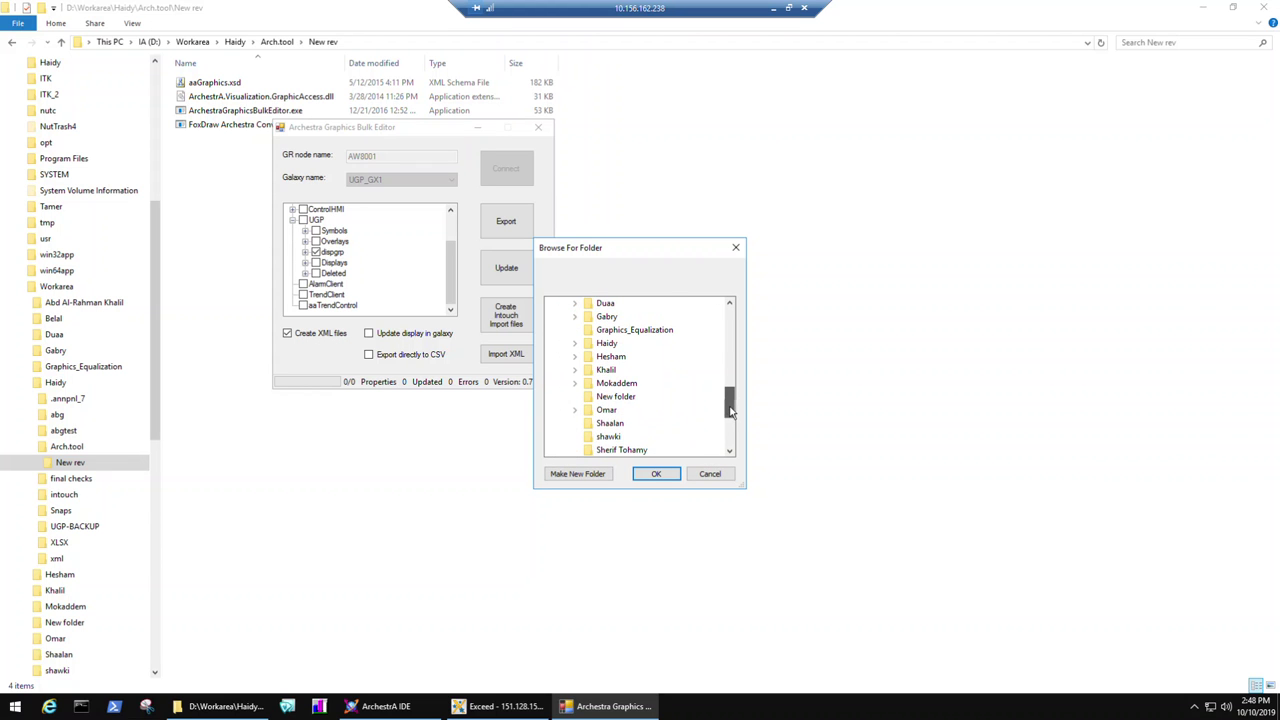
click(608, 424)
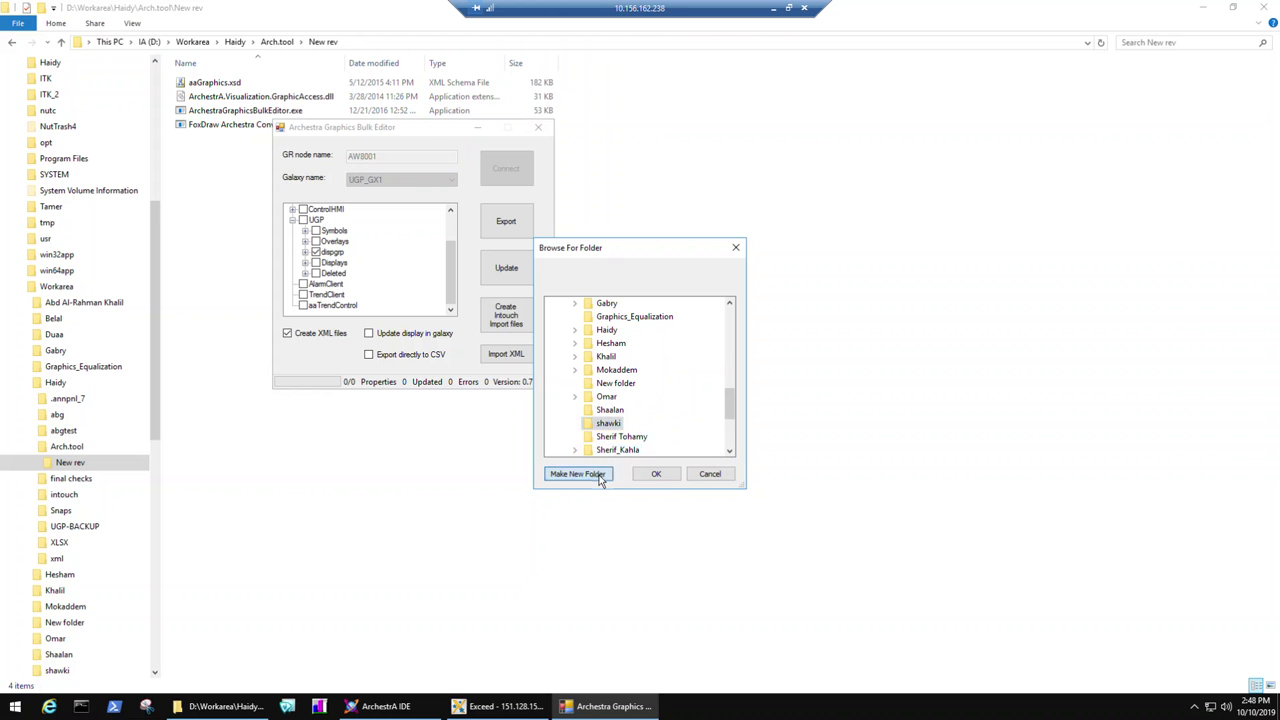
click(600, 476)
text(addgrps)
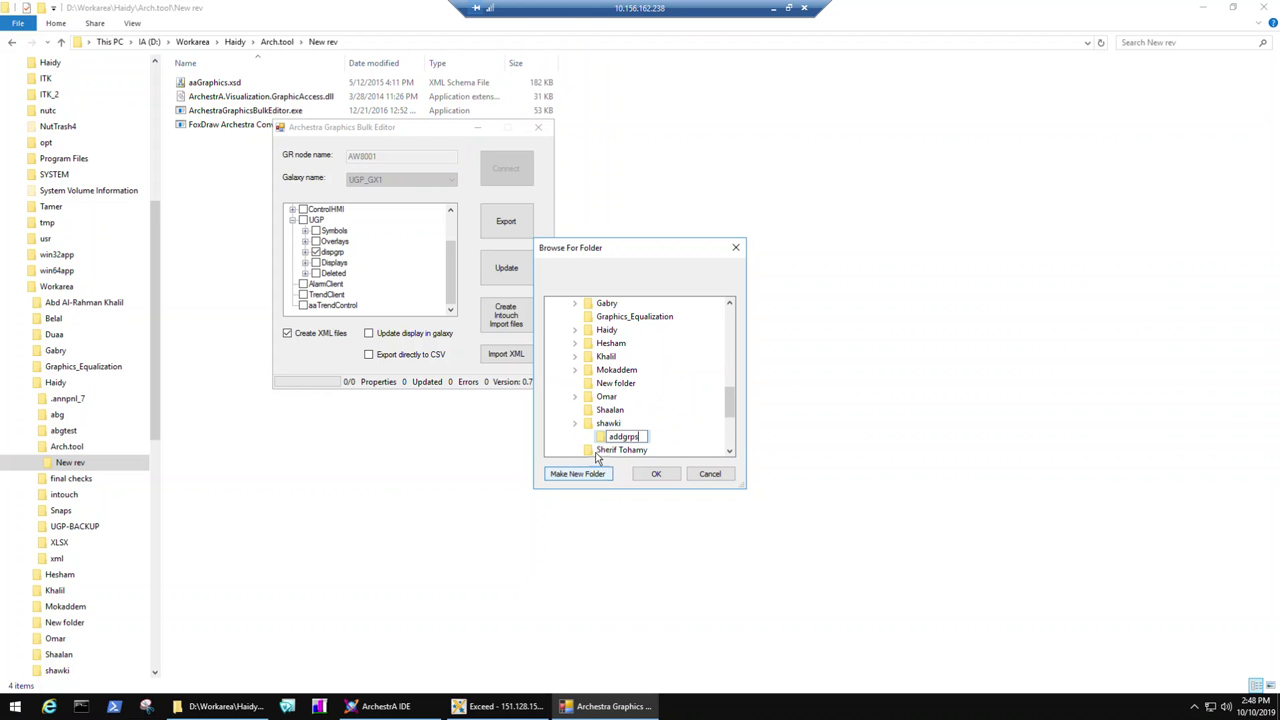
key(Return)
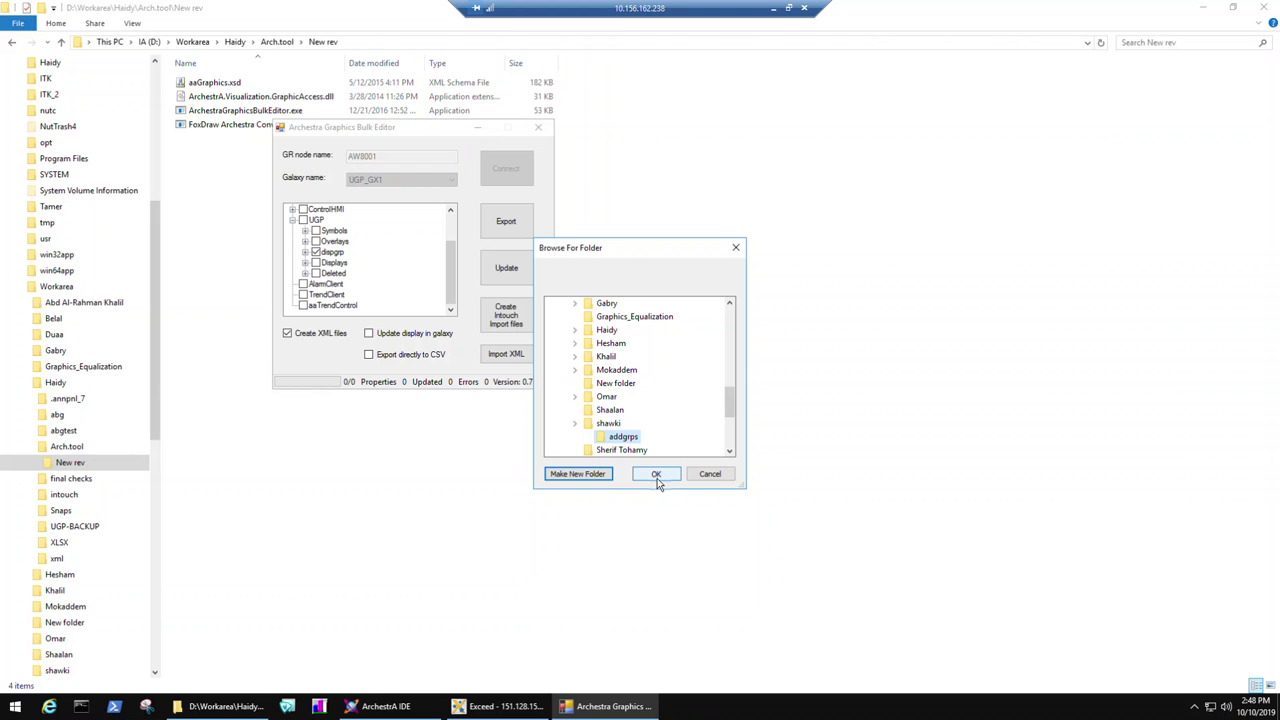
click(657, 478)
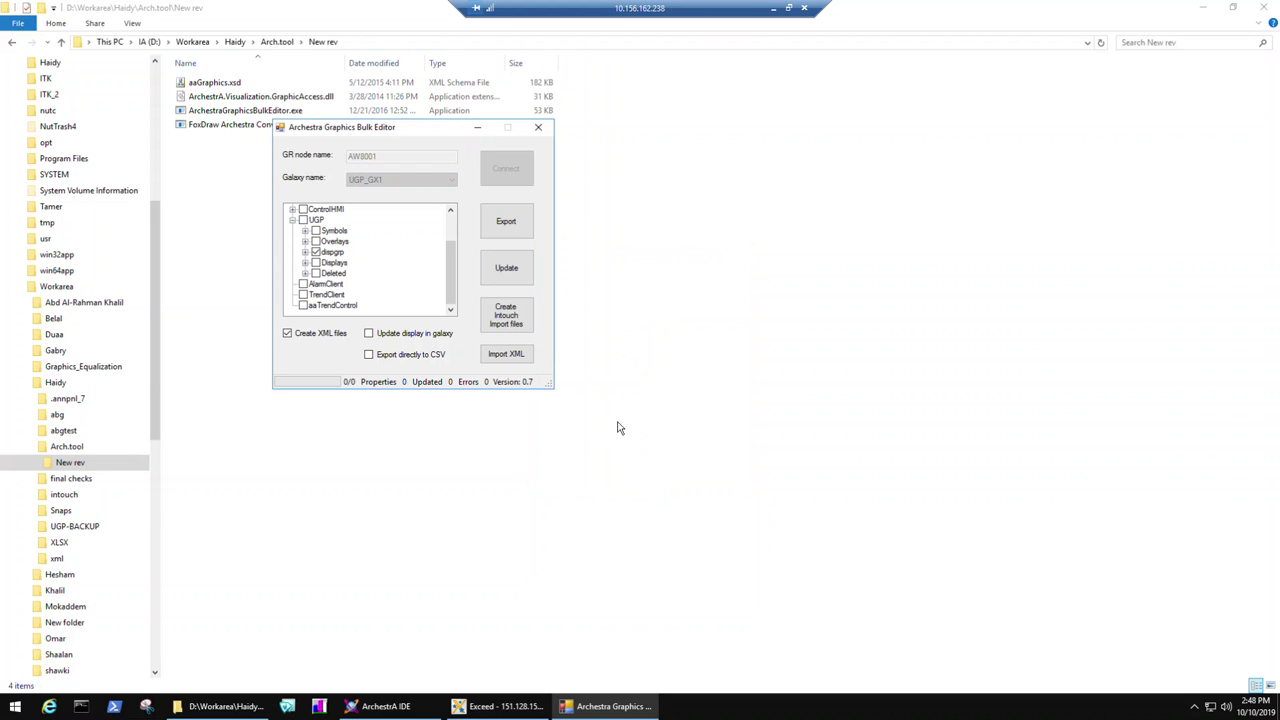
- Try to export the selected dispgrp graphics, and dismiss the unhandled exception dialog
click(500, 225)
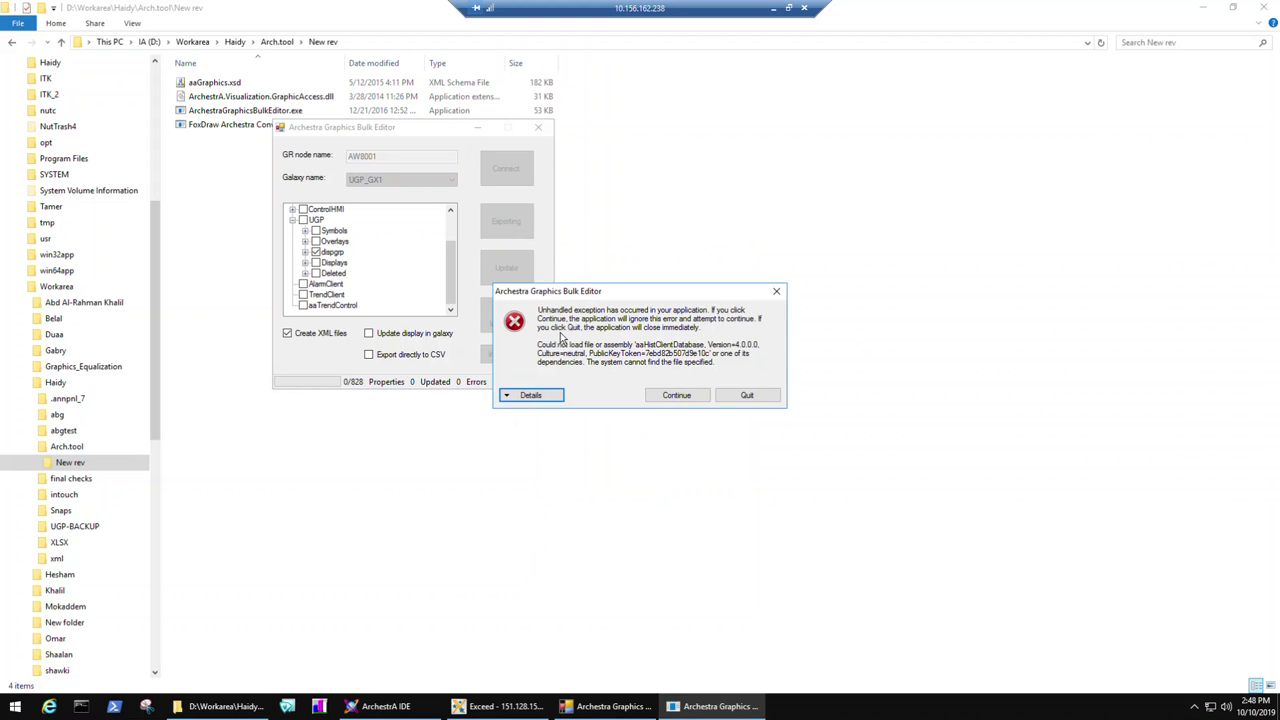
click(740, 396)
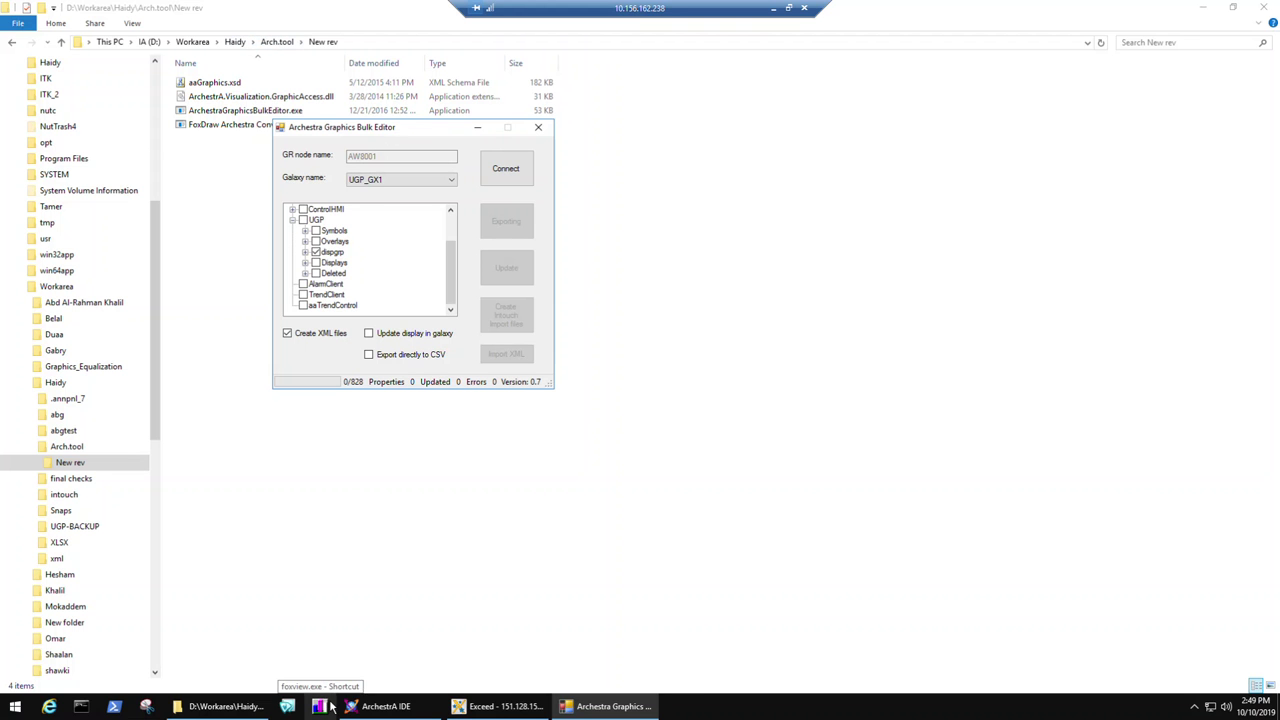
- Open the addgrps folder under D:\Workarea in a new File Explorer window
middle_click(215, 706)
double_click(200, 234)
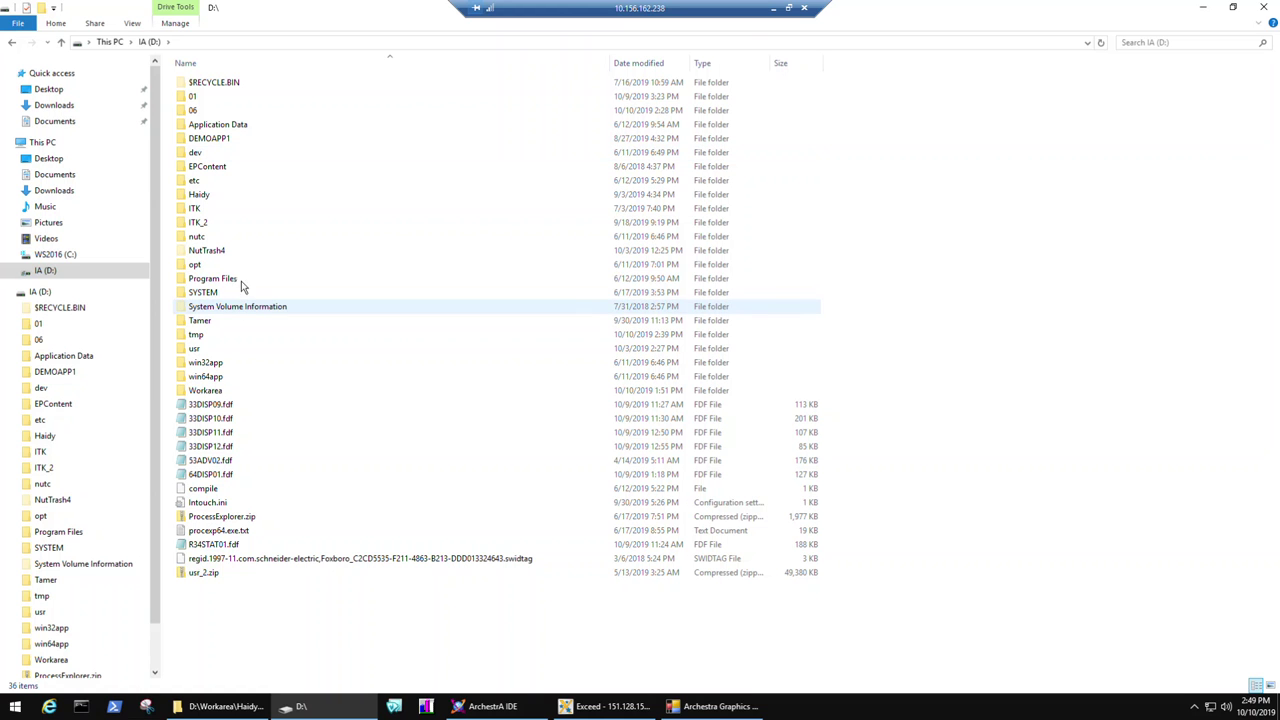
click(240, 281)
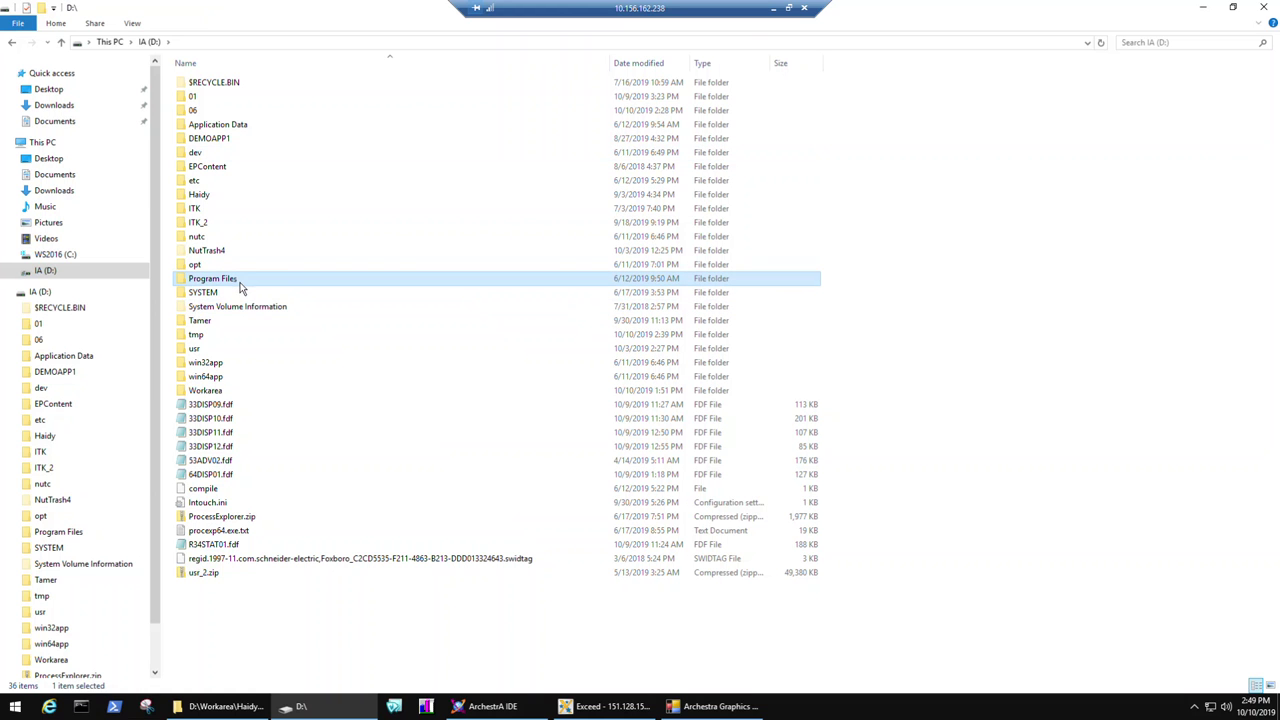
double_click(237, 390)
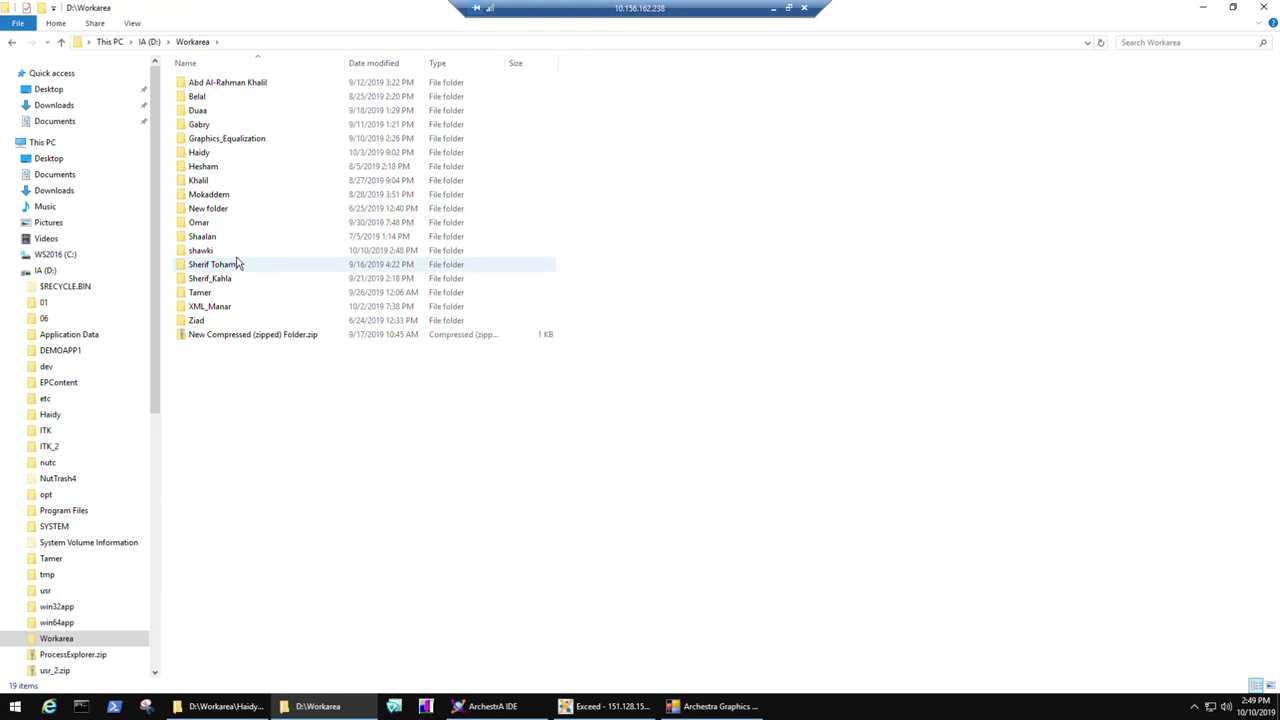
double_click(237, 258)
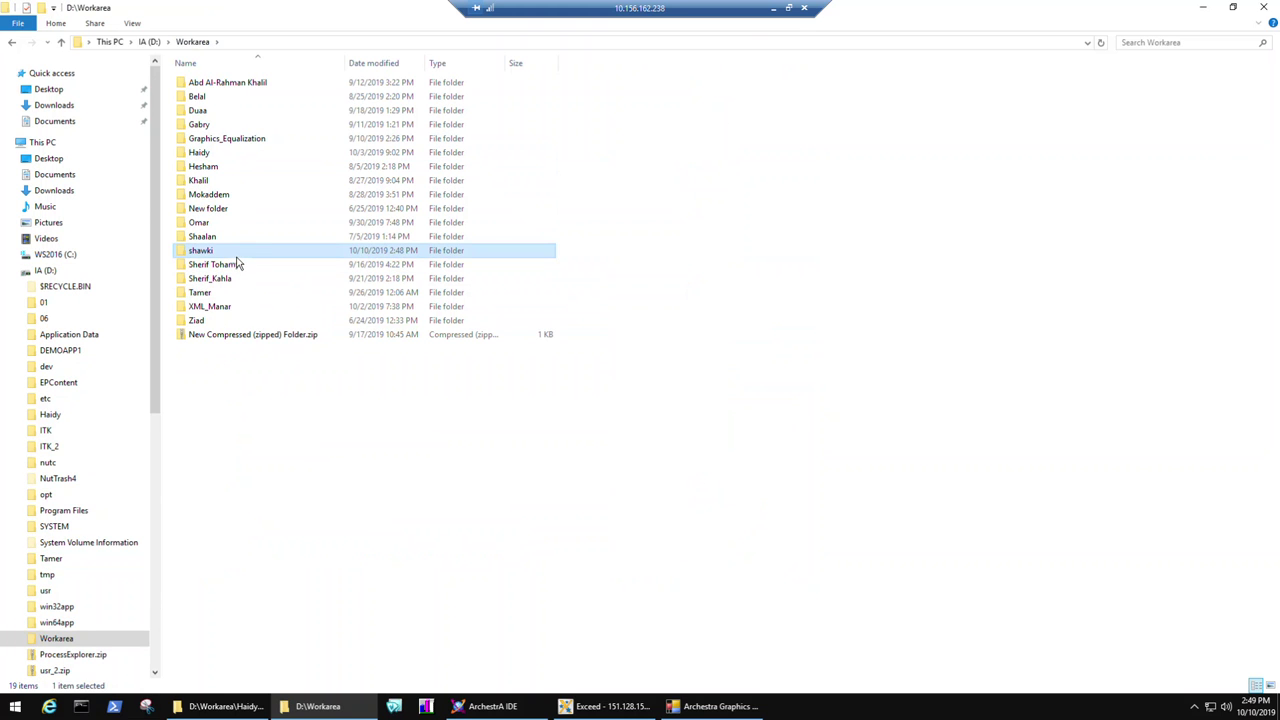
double_click(205, 82)
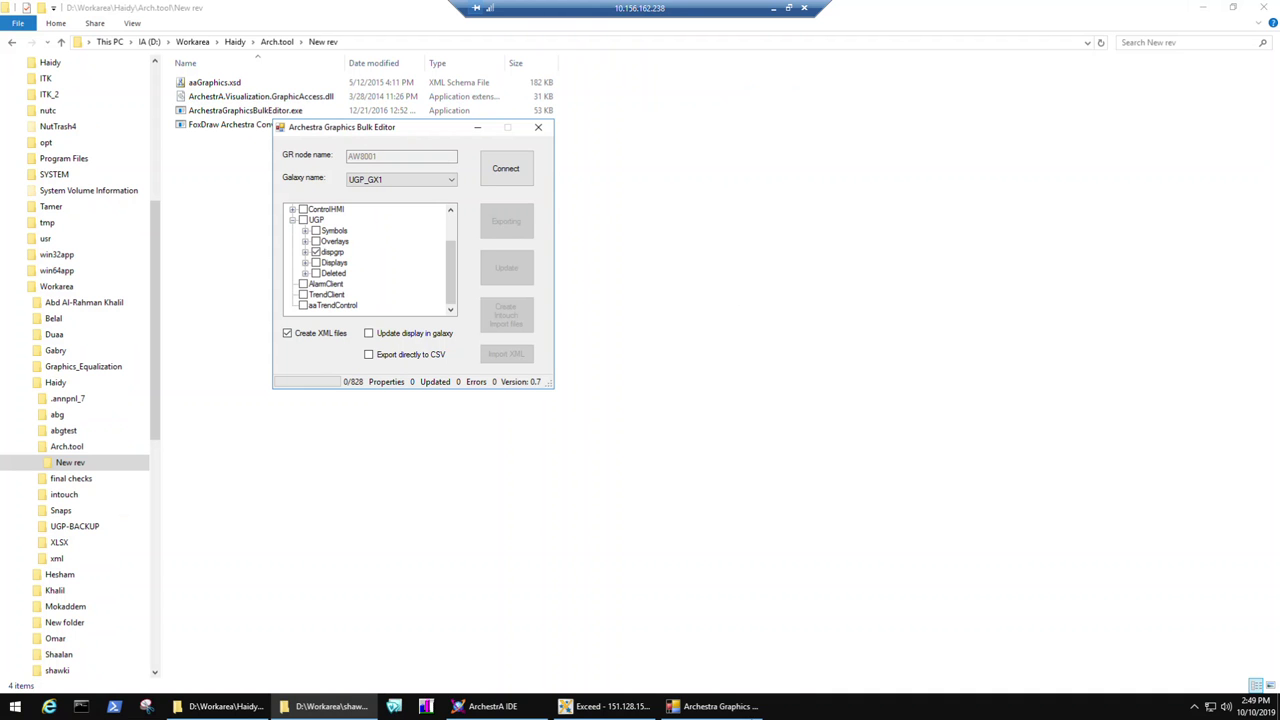
- Close and relaunch ArchestraGraphicsBulkEditor.exe, and connect it to node AW8001, galaxy UGP_GX1
right_click(737, 706)
click(745, 688)
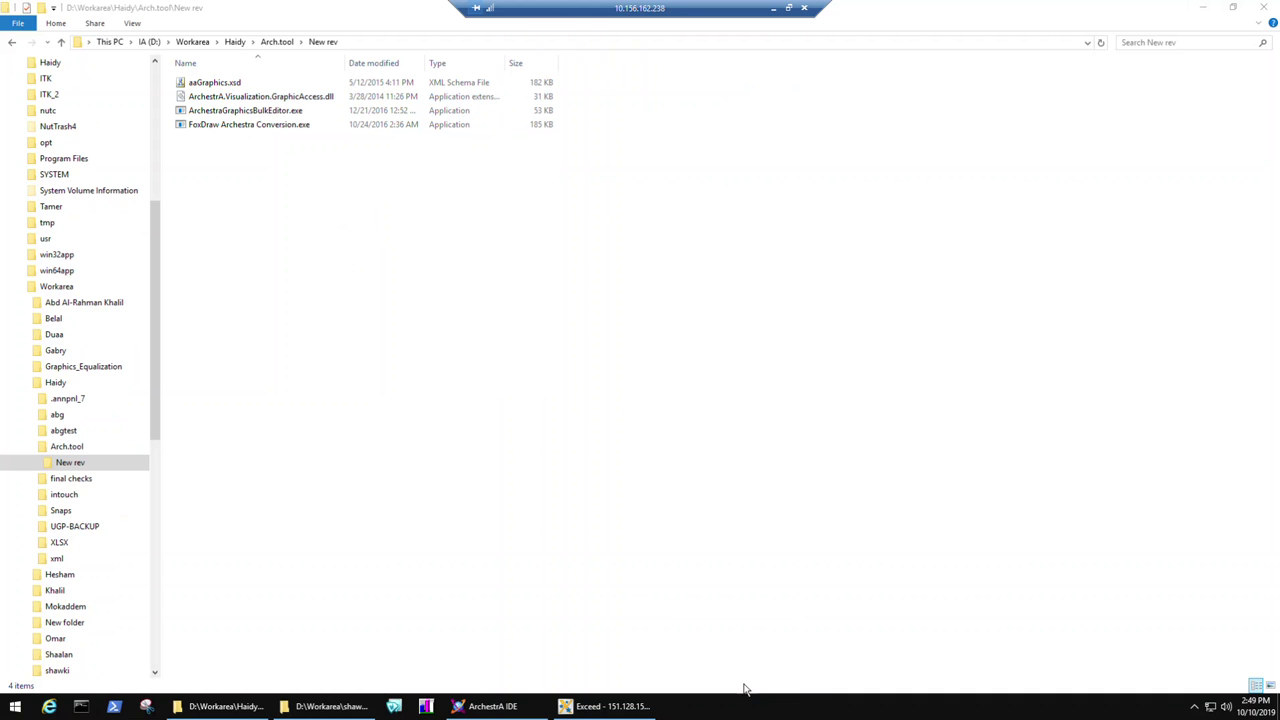
click(311, 112)
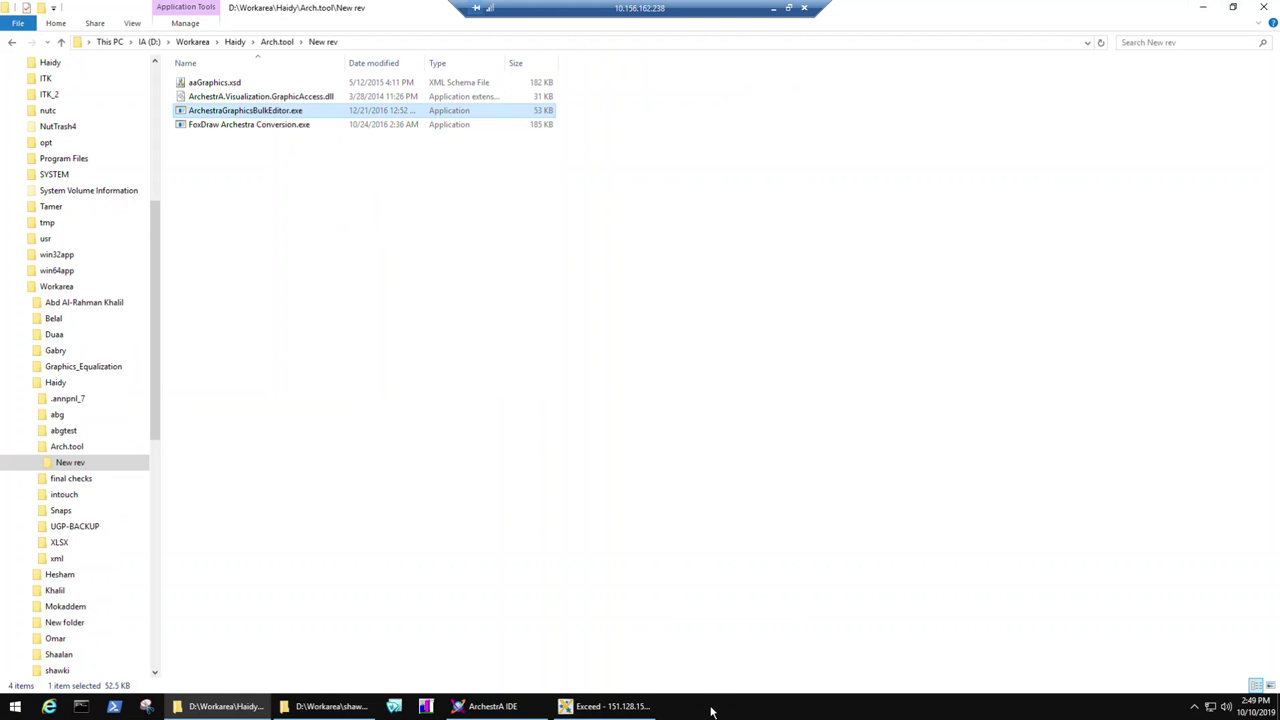
drag(240, 118, 716, 166)
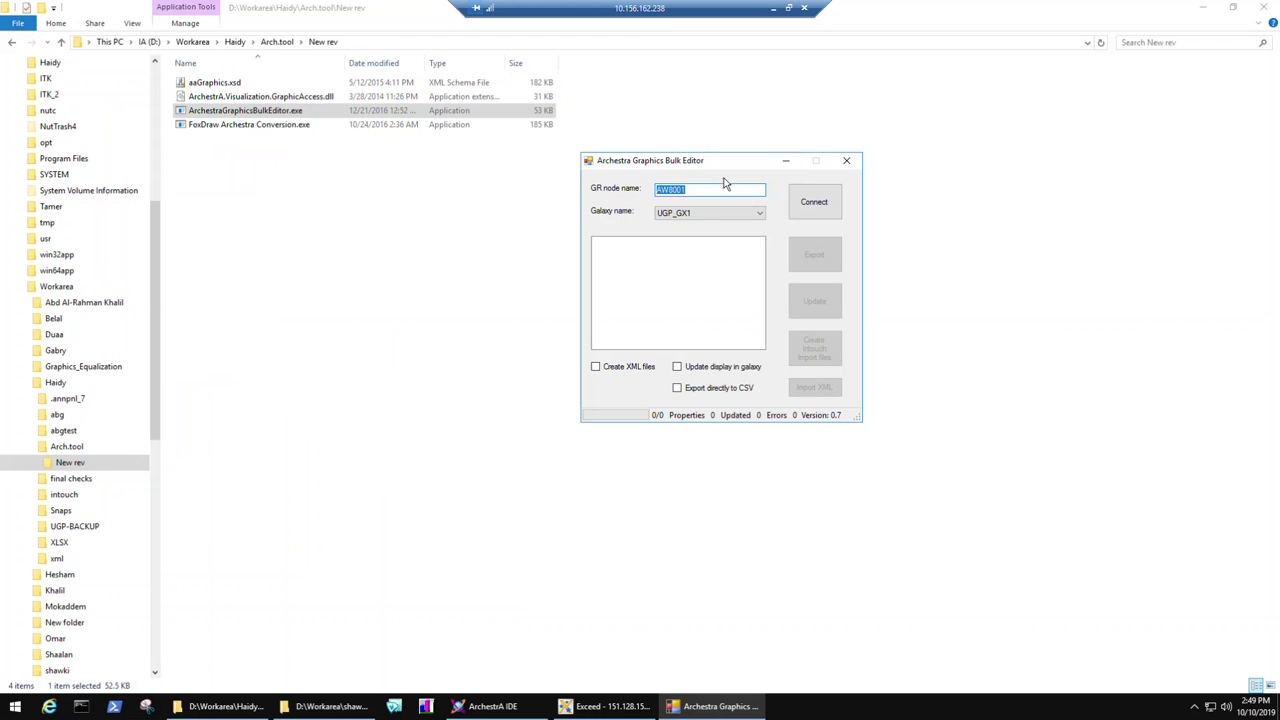
click(814, 202)
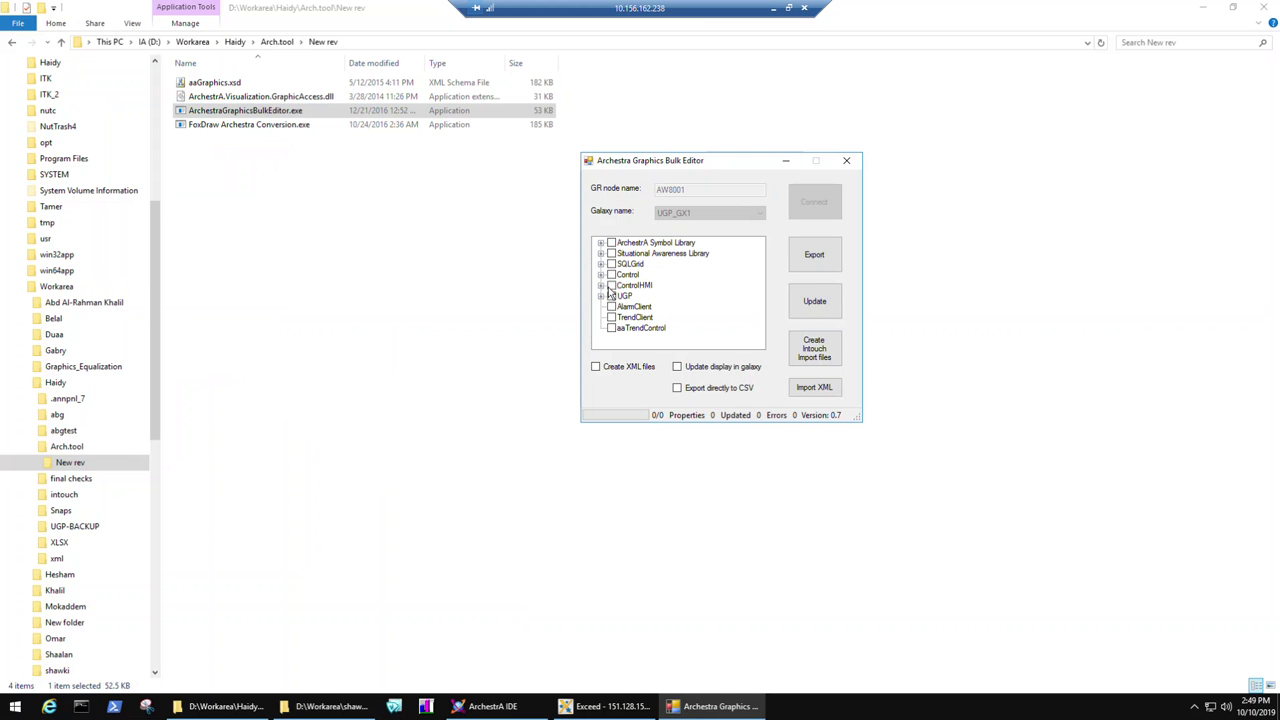
- Mark dispgrp under UGP in the reconnected editor and turn on XML file creation
click(601, 297)
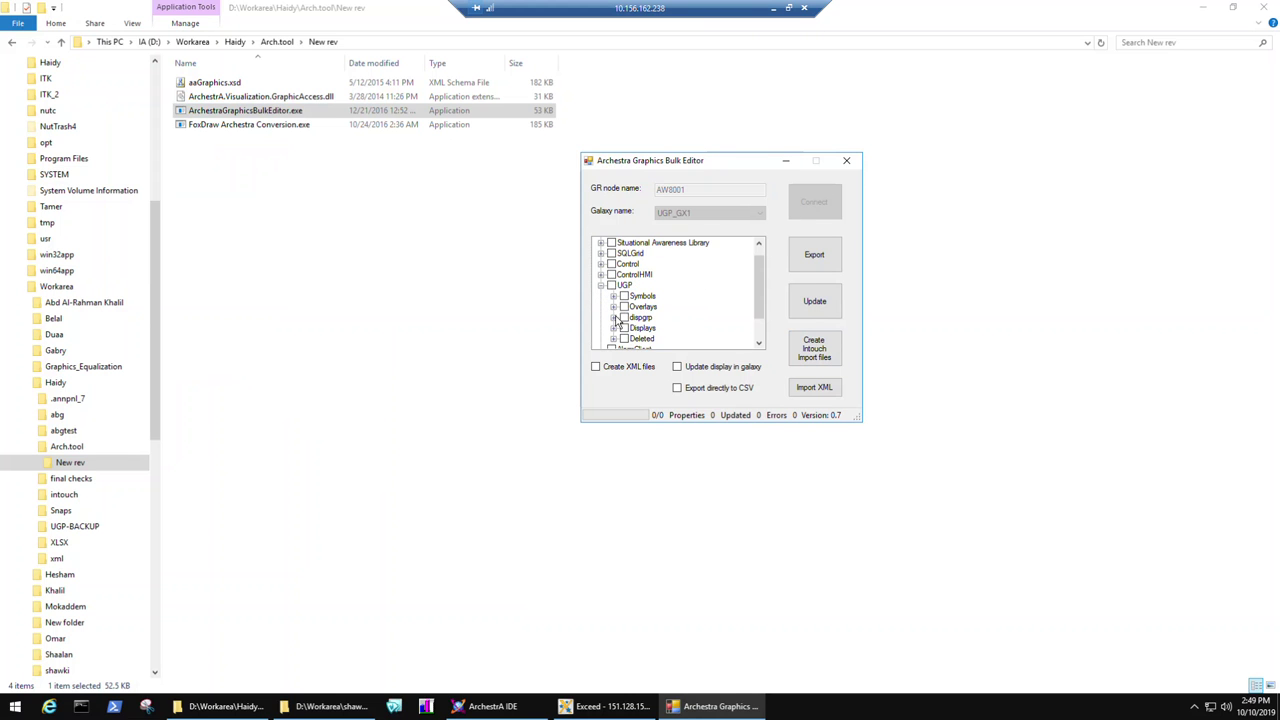
click(624, 317)
click(654, 368)
- Choose the existing addgrps folder under D:\Workarea as the output folder for the XML files
drag(638, 262, 462, 259)
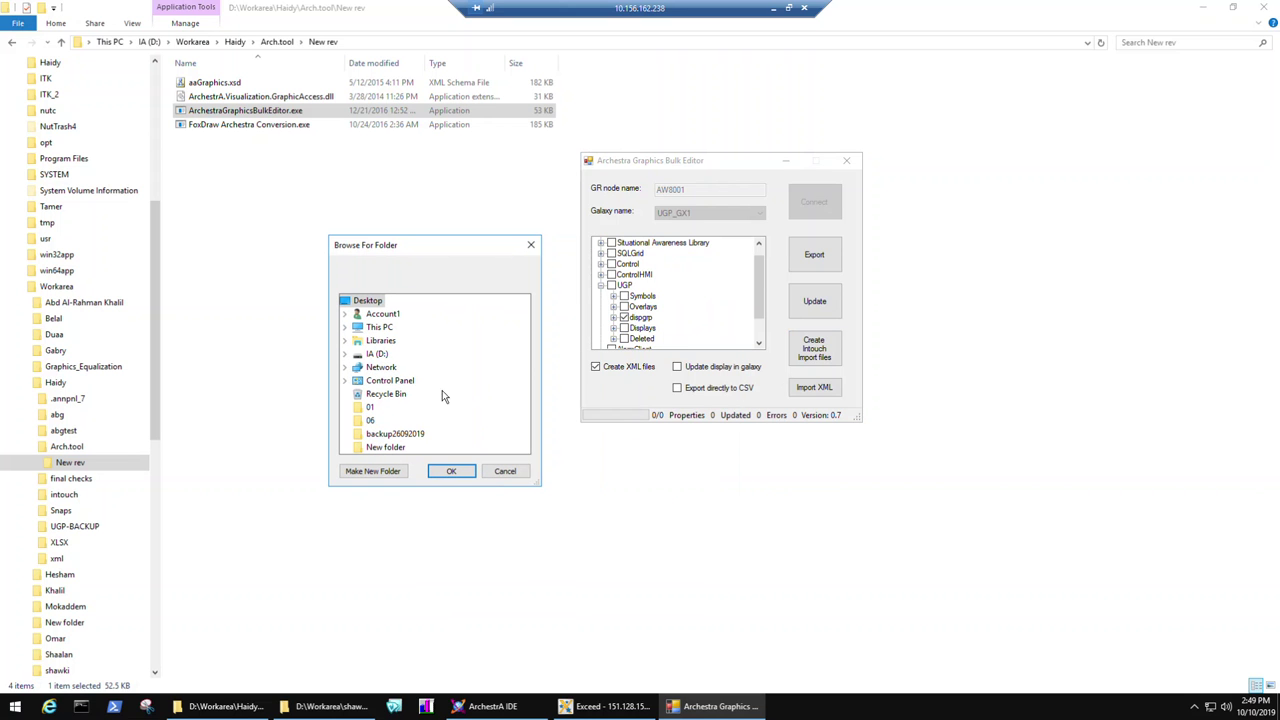
click(344, 354)
drag(526, 364, 527, 402)
scroll(476, 404, down, 3)
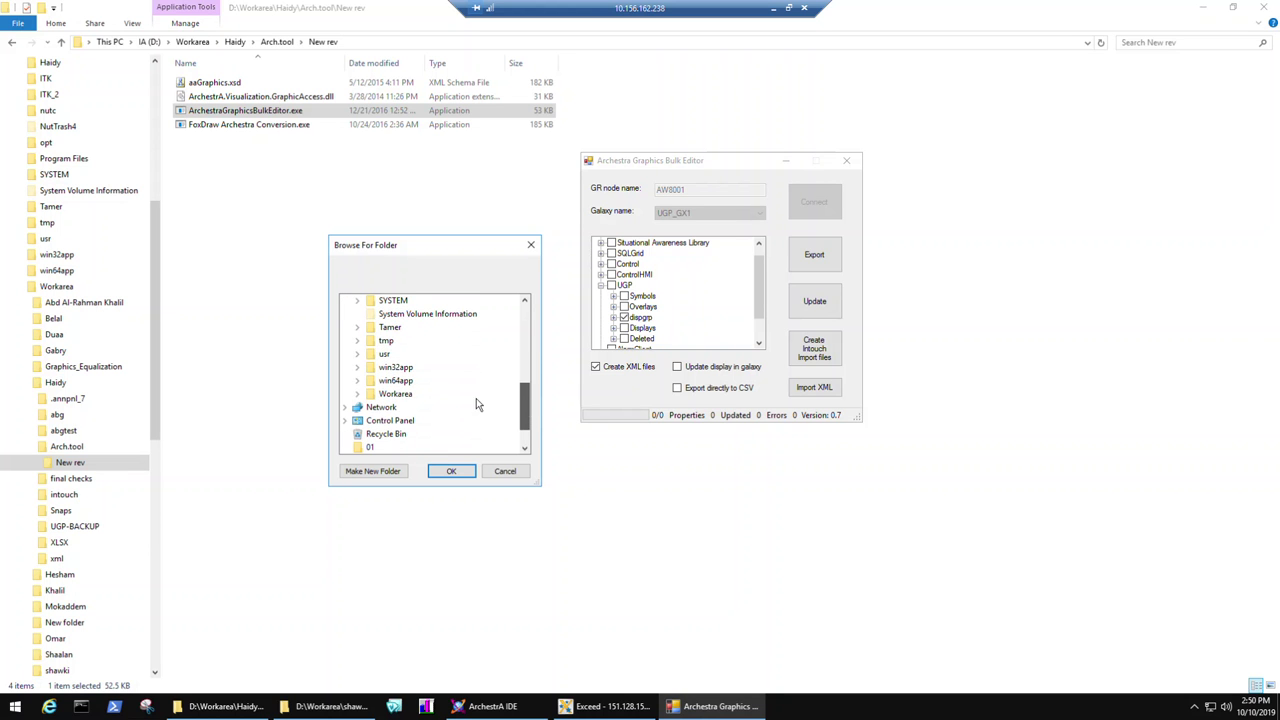
double_click(392, 394)
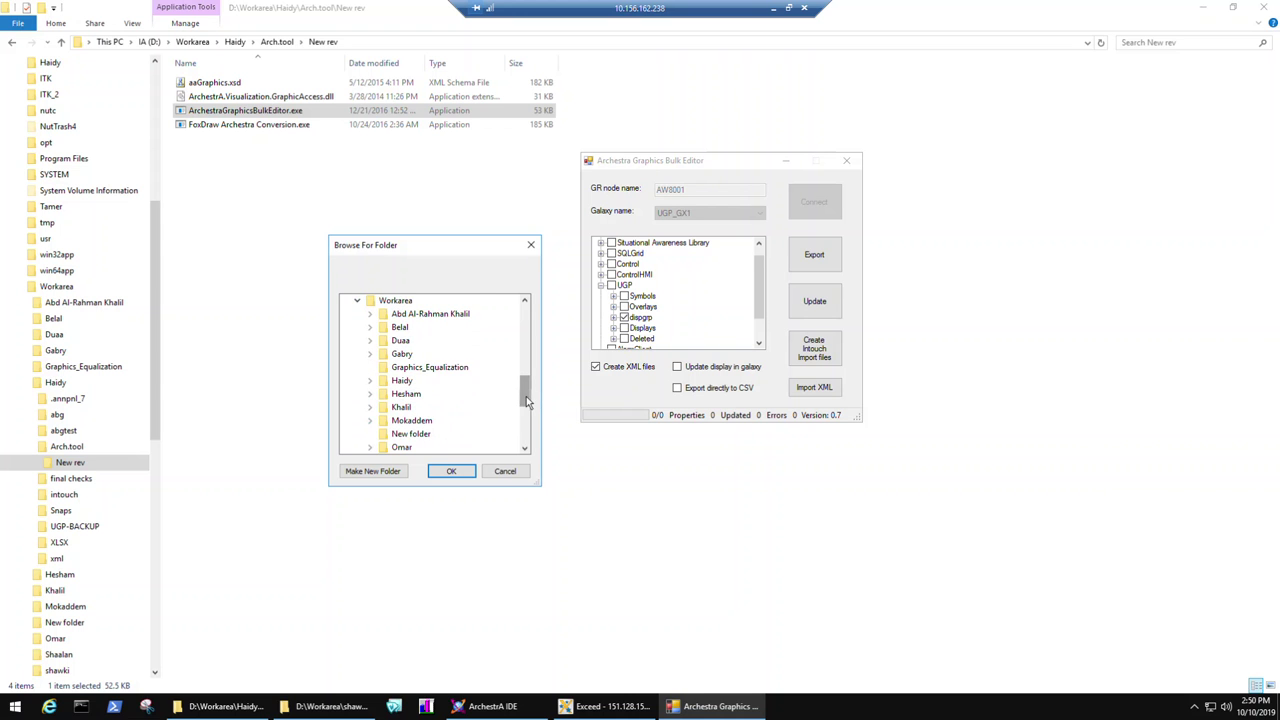
scroll(515, 410, down, 2)
click(369, 407)
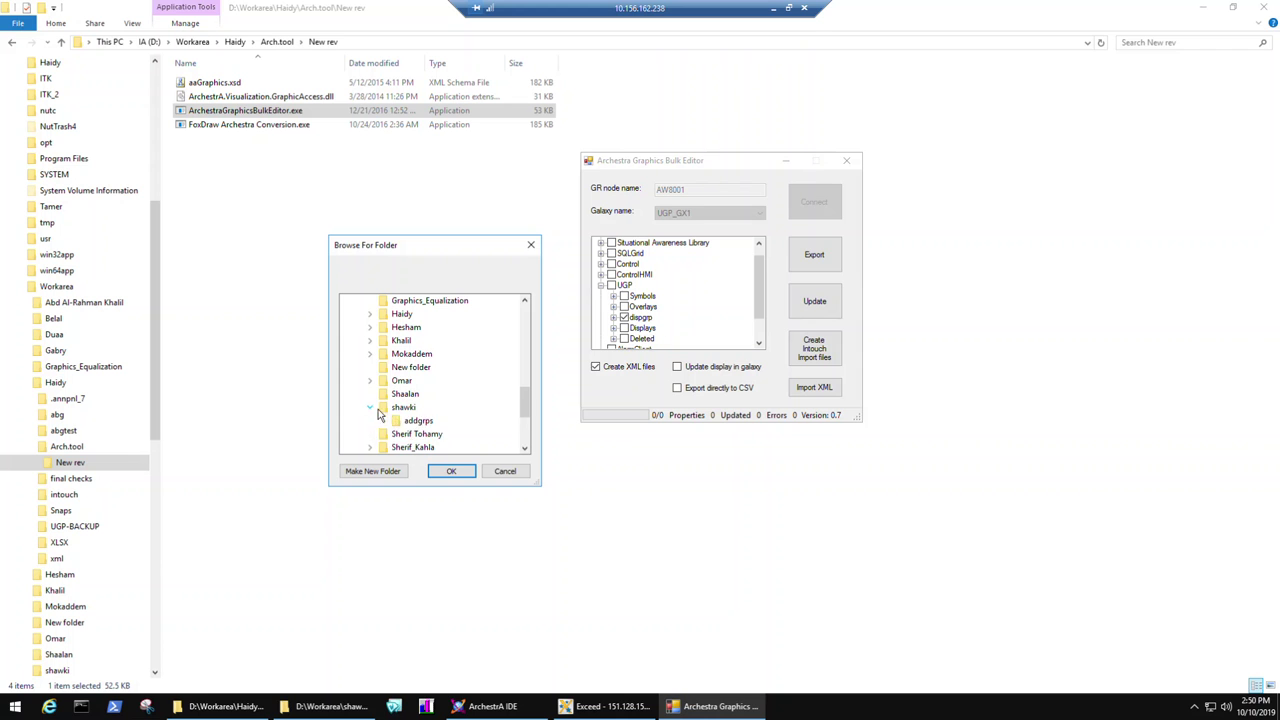
click(418, 421)
click(455, 472)
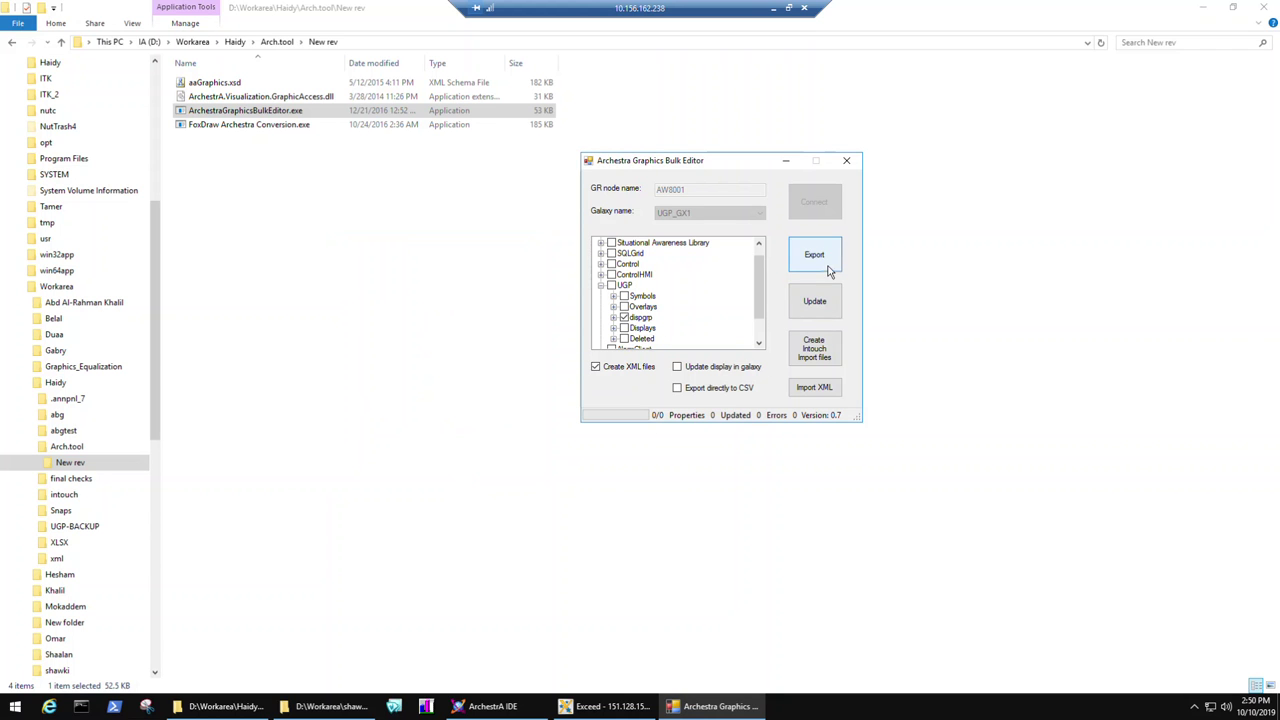
- Create the InTouch import files for dispgrp in addgrps, using template values left 0, top 89, width 1920 and height 904
click(831, 359)
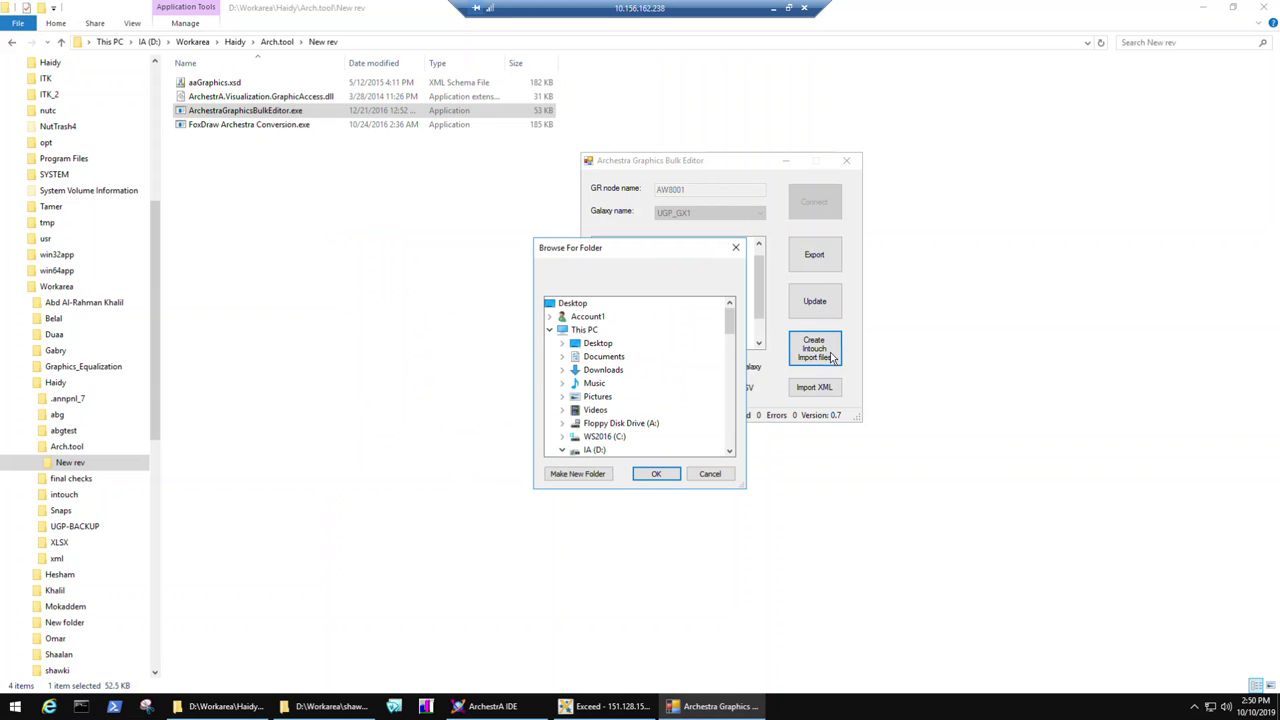
drag(730, 328, 731, 412)
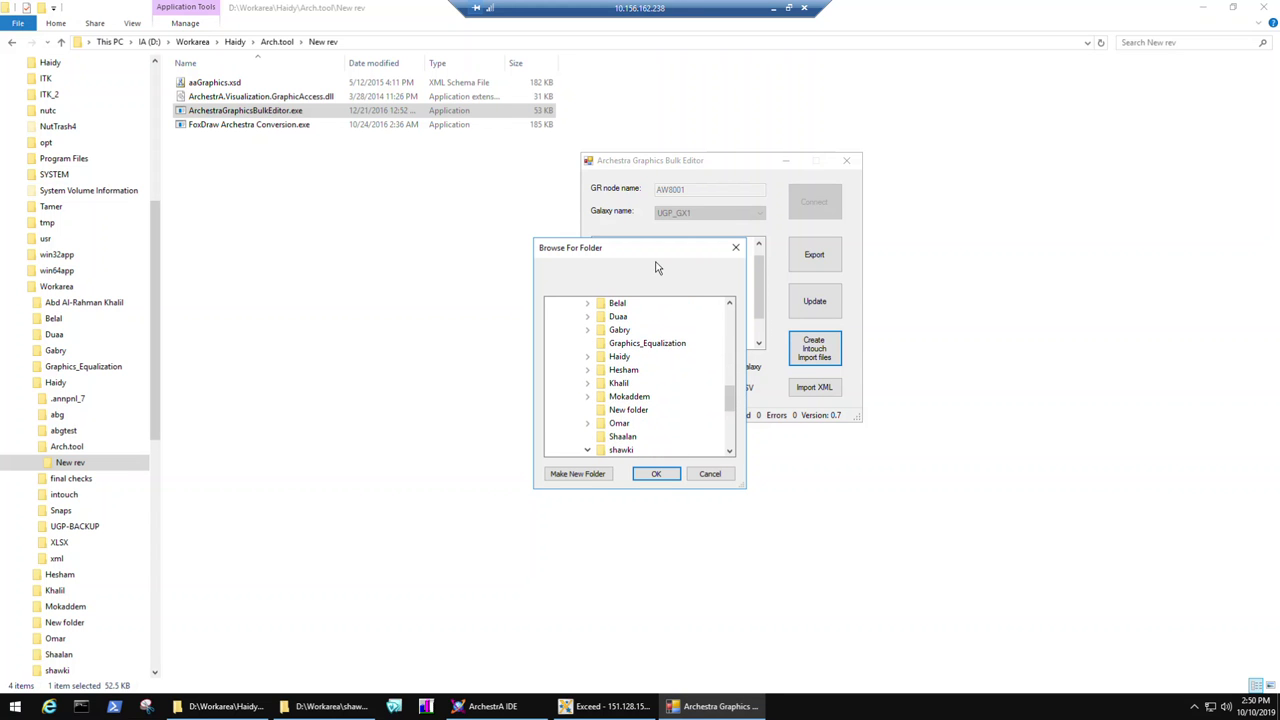
drag(654, 251, 482, 259)
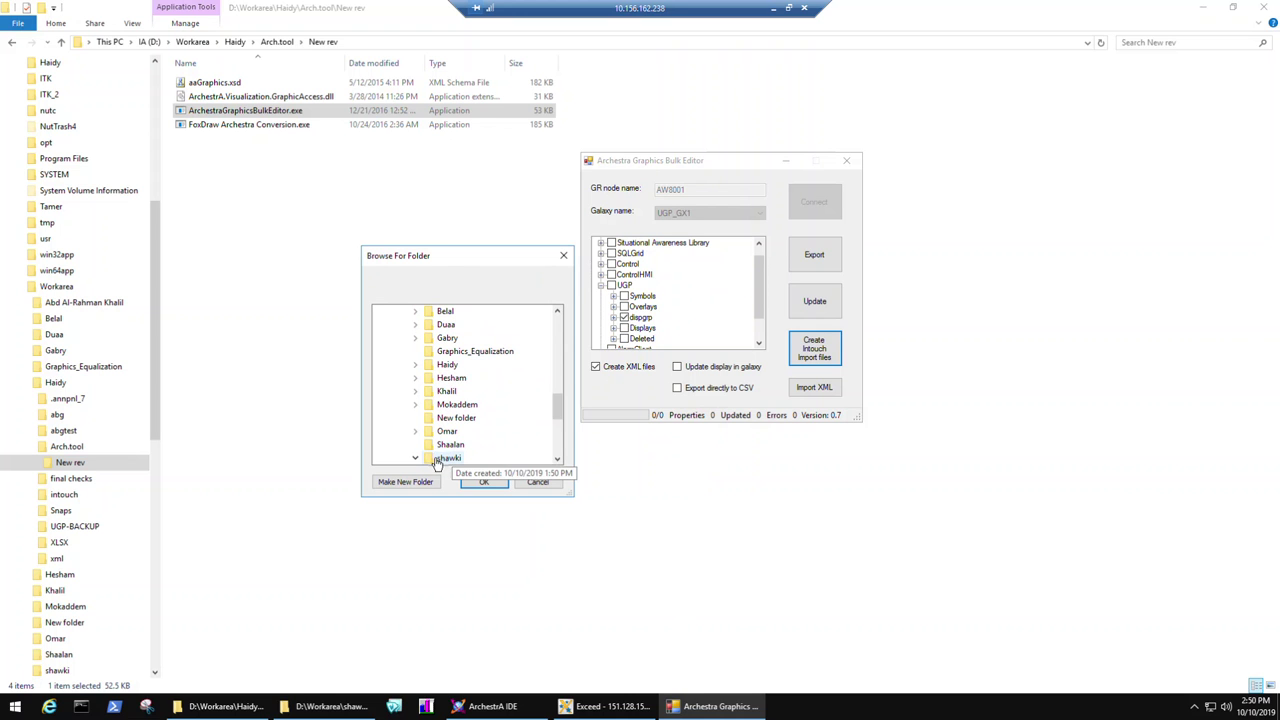
drag(560, 423, 560, 435)
click(470, 405)
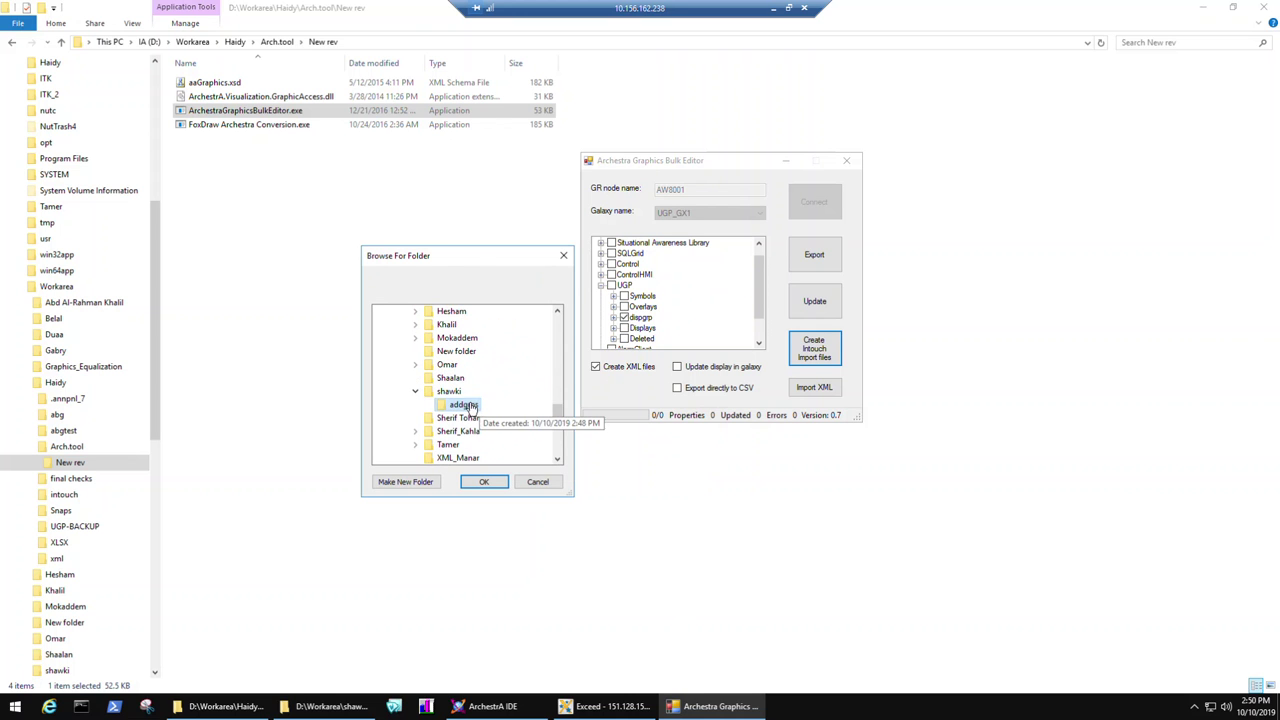
click(499, 483)
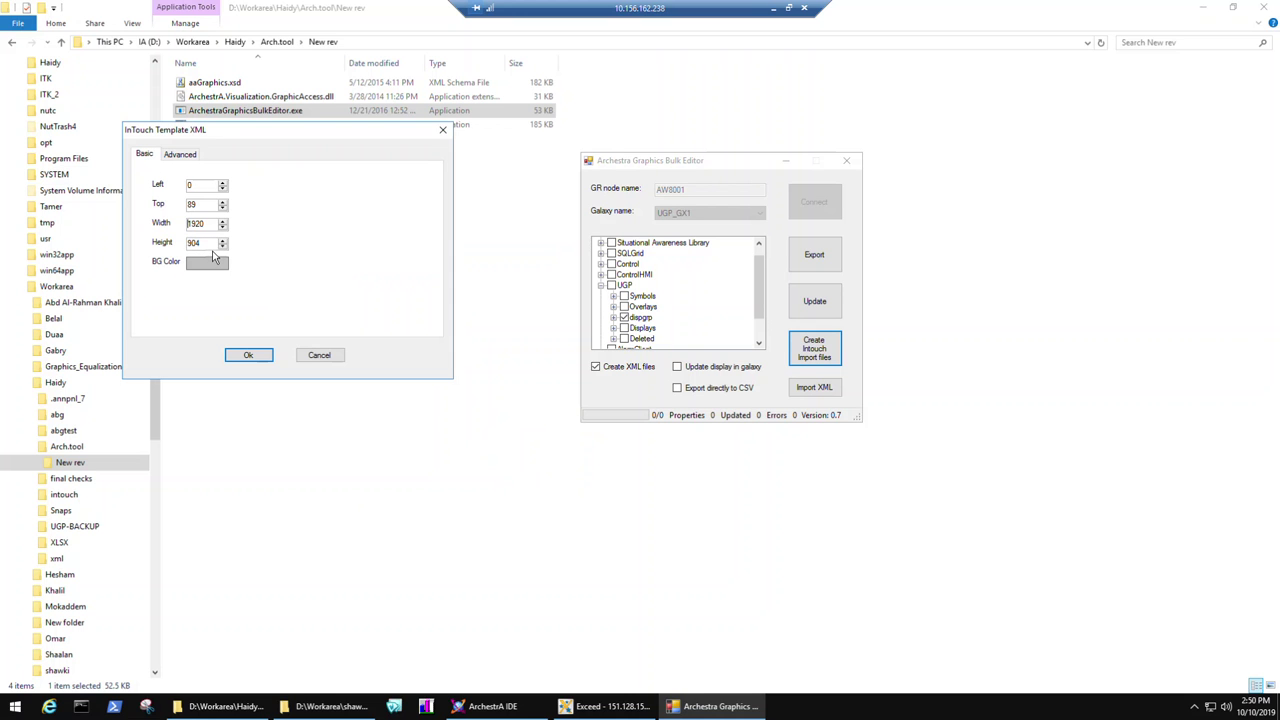
click(248, 360)
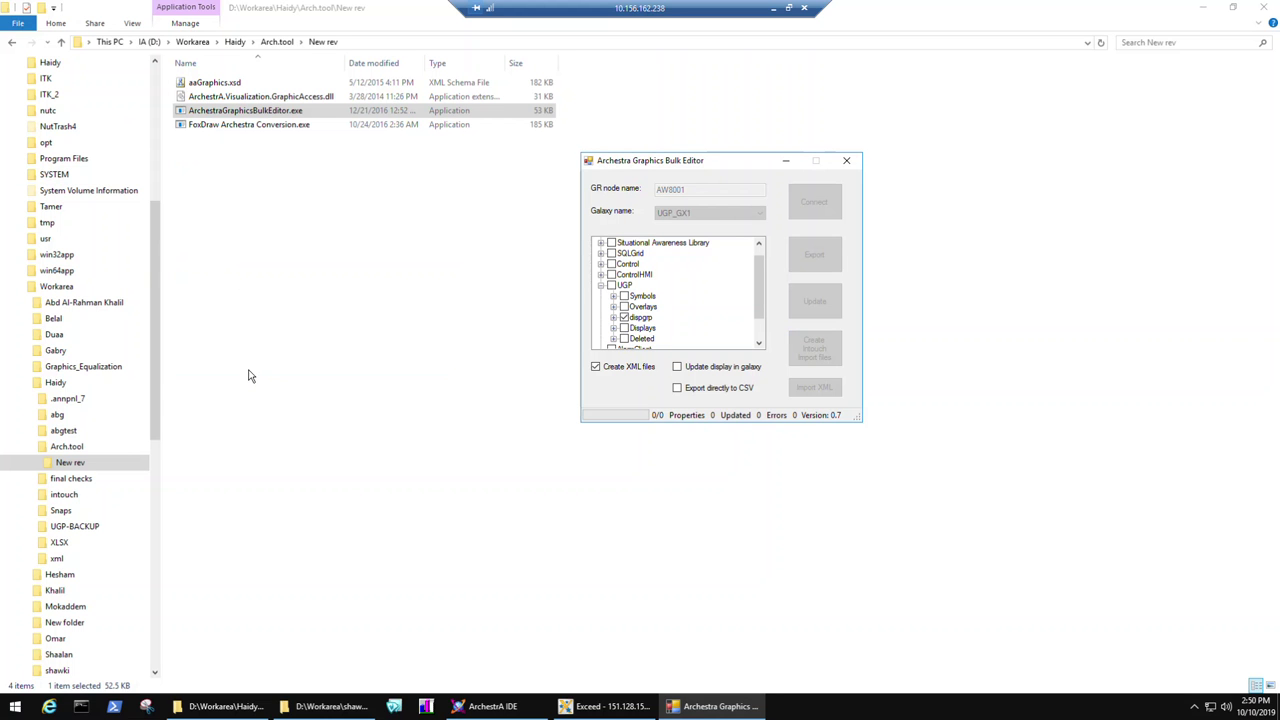
- Check the XML files generated in the addgrps folder in File Explorer
click(320, 706)
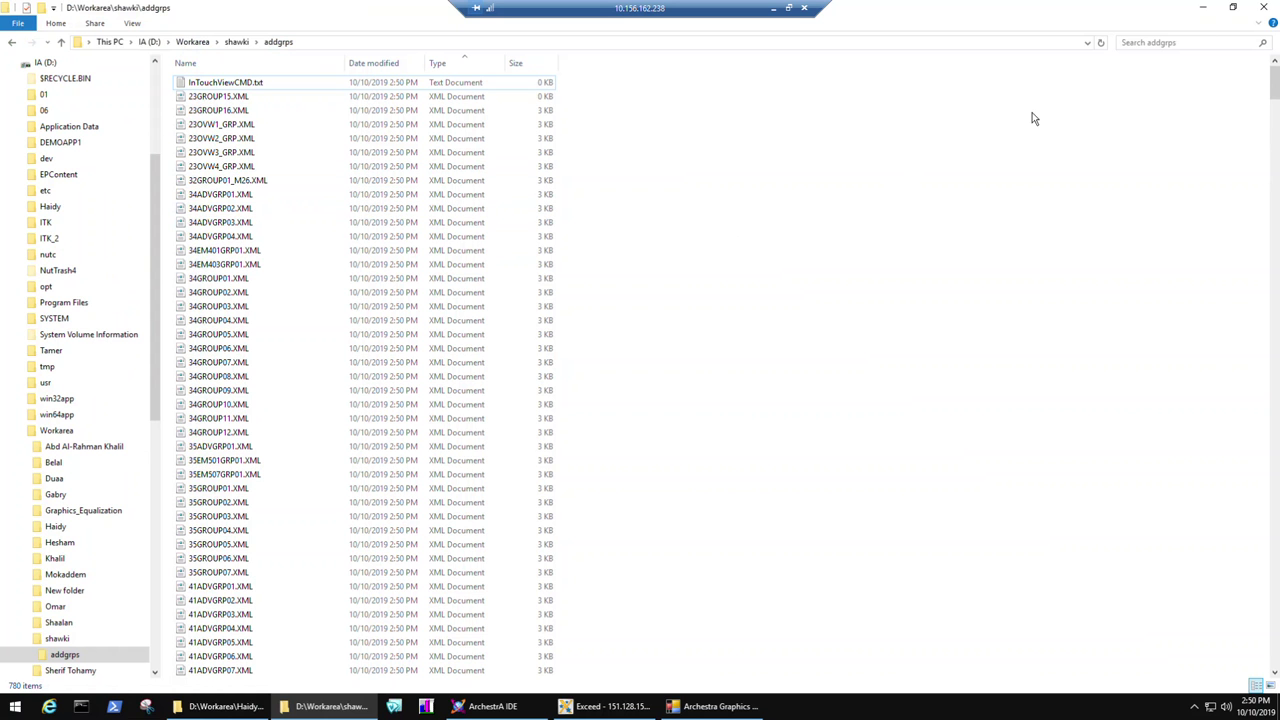
drag(1275, 92, 1275, 123)
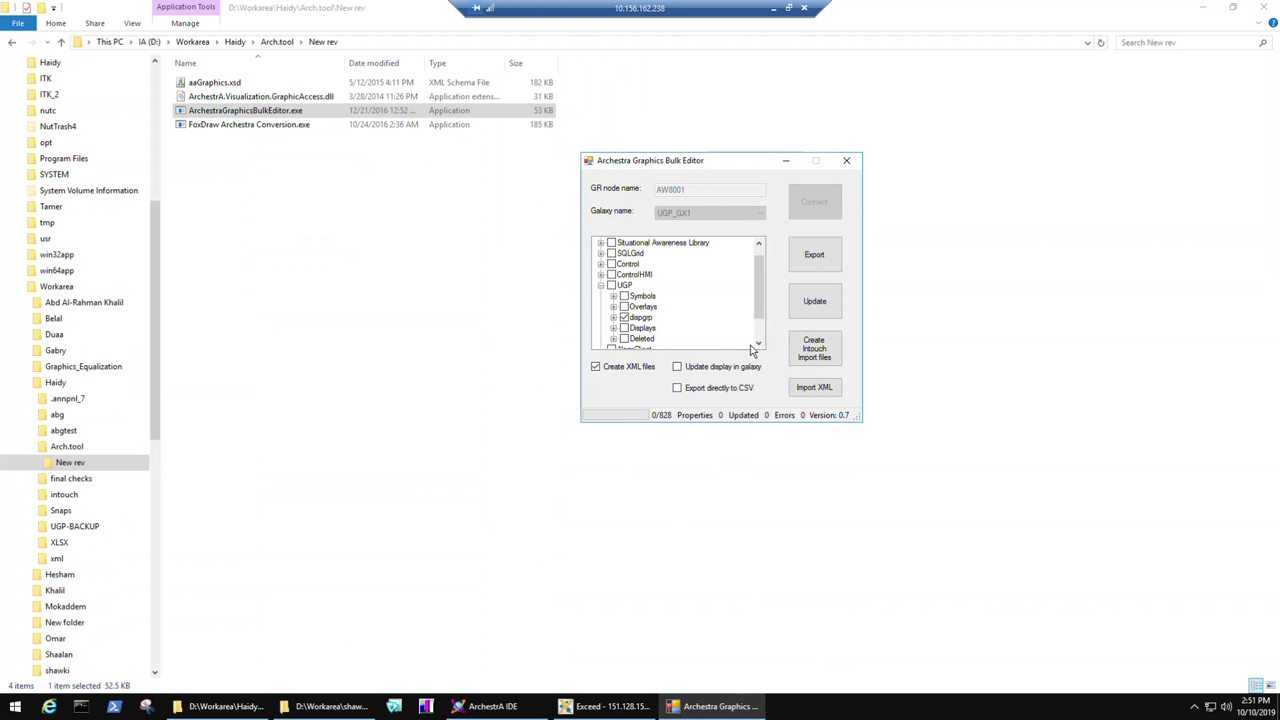
- Check the number of files in the addgrps folder through its properties
click(333, 706)
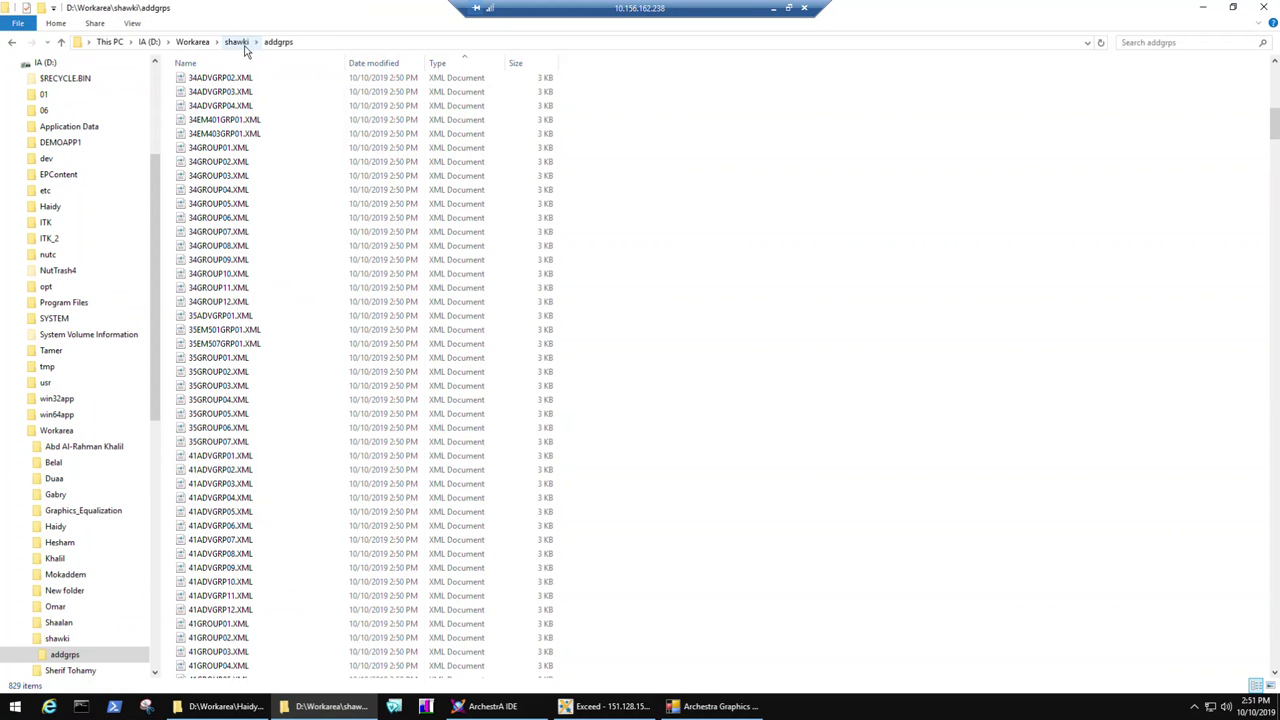
click(237, 42)
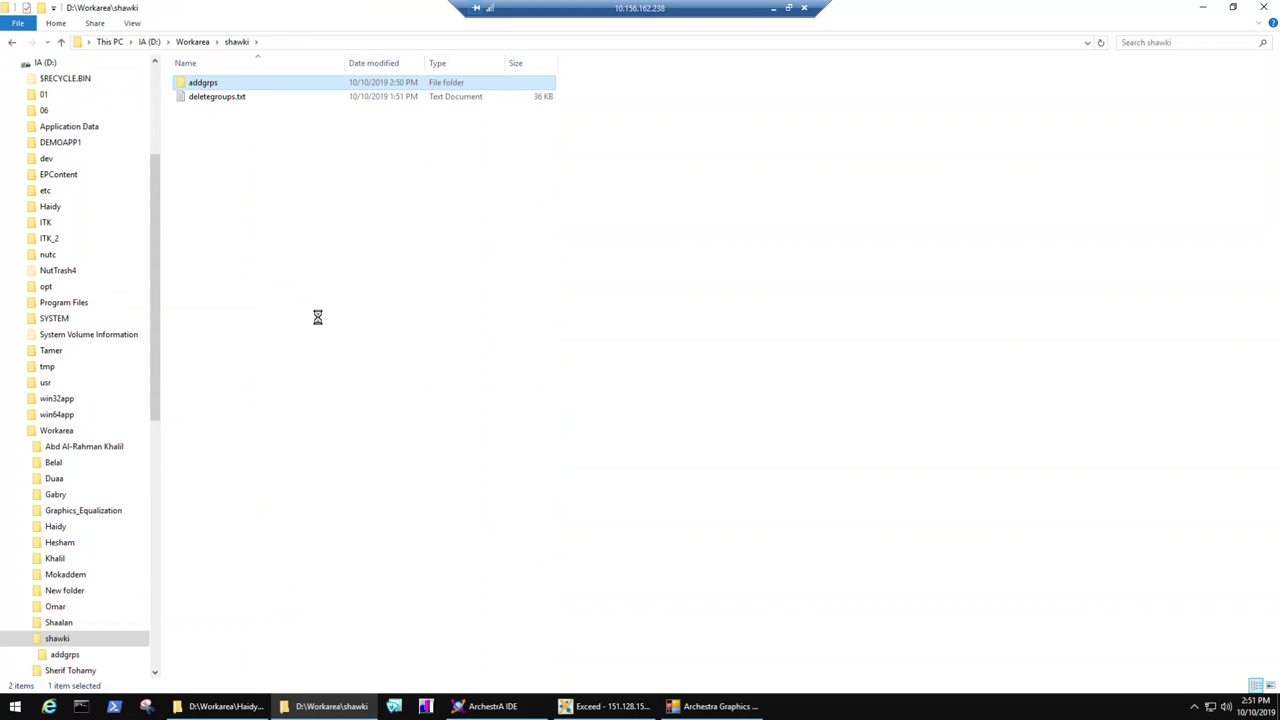
key(Menu)
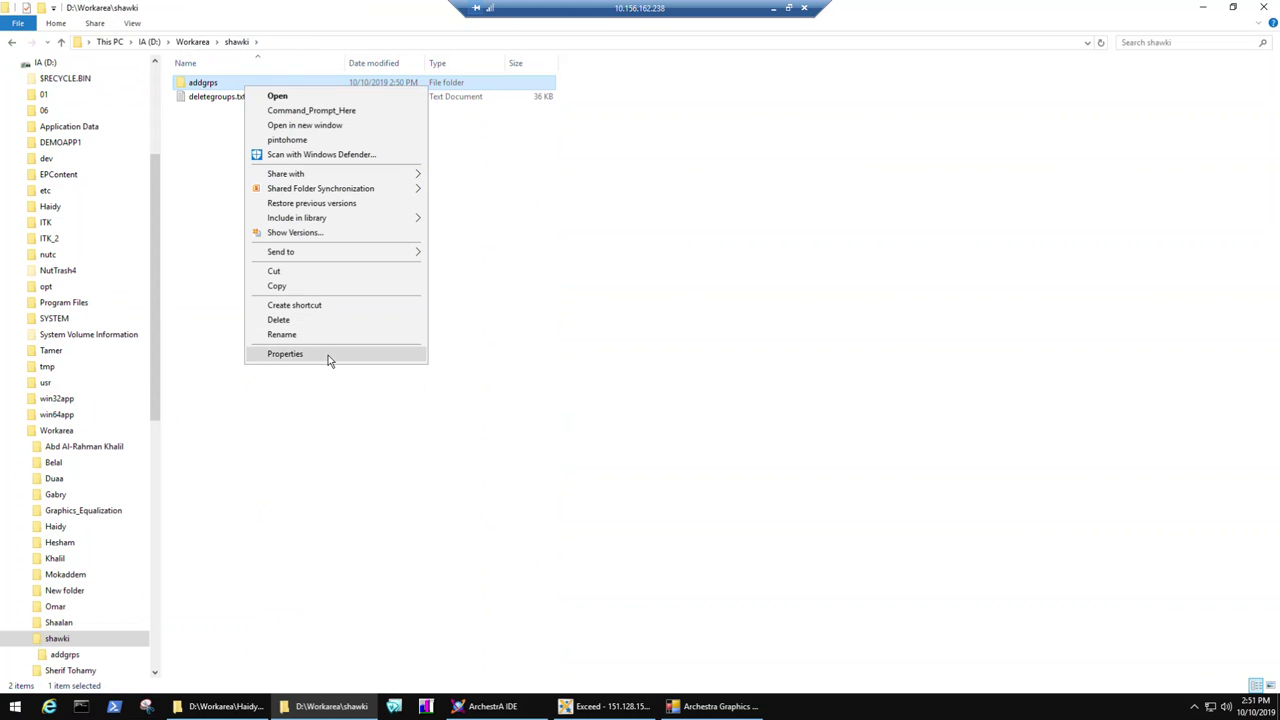
click(330, 355)
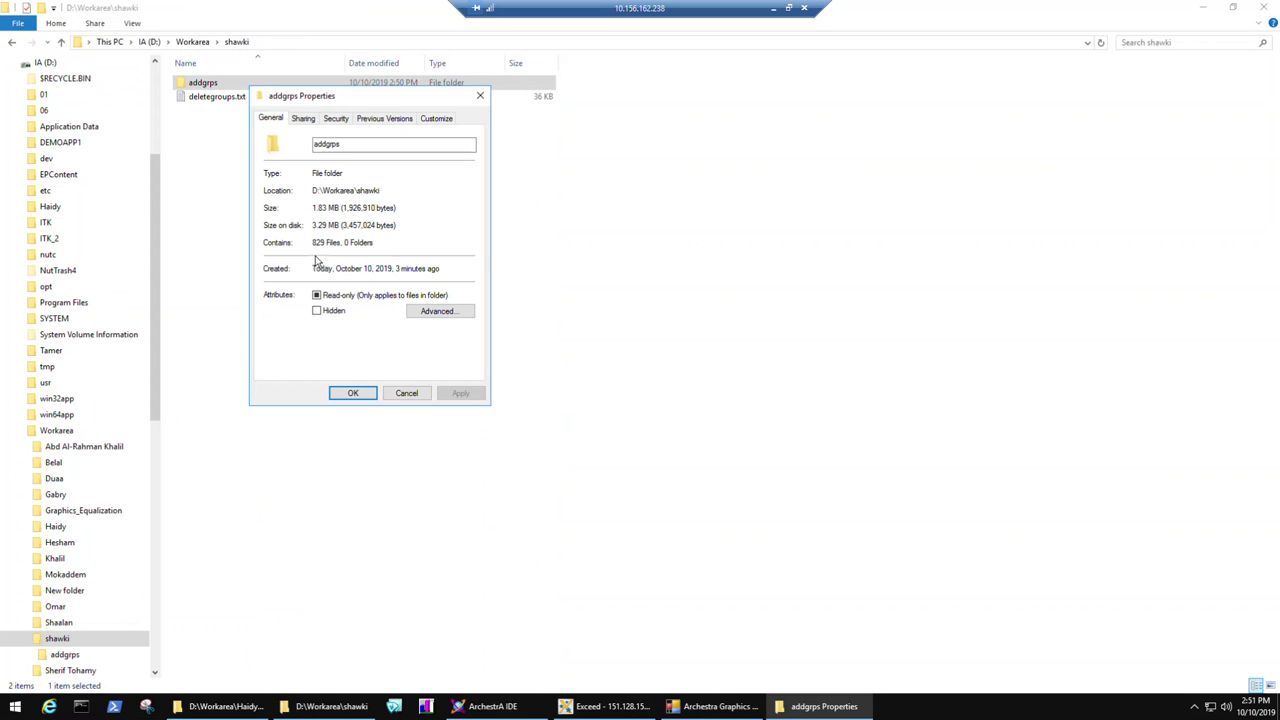
drag(321, 243, 346, 243)
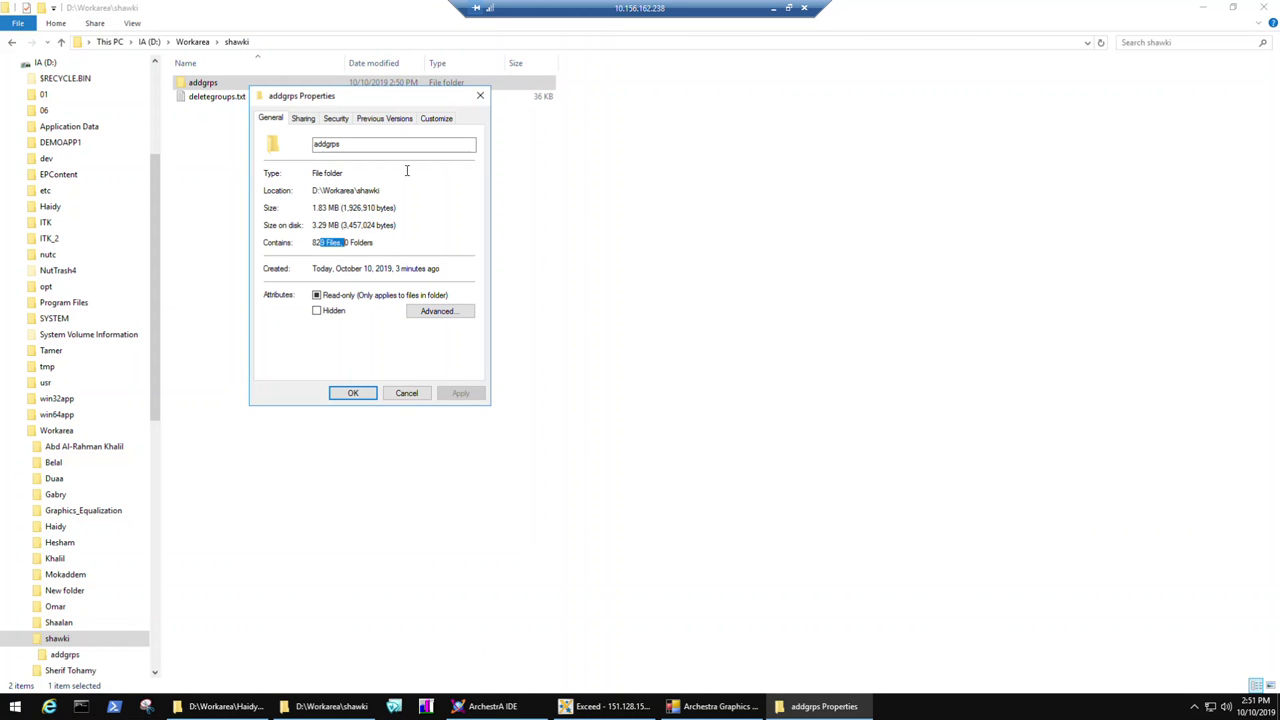
click(480, 98)
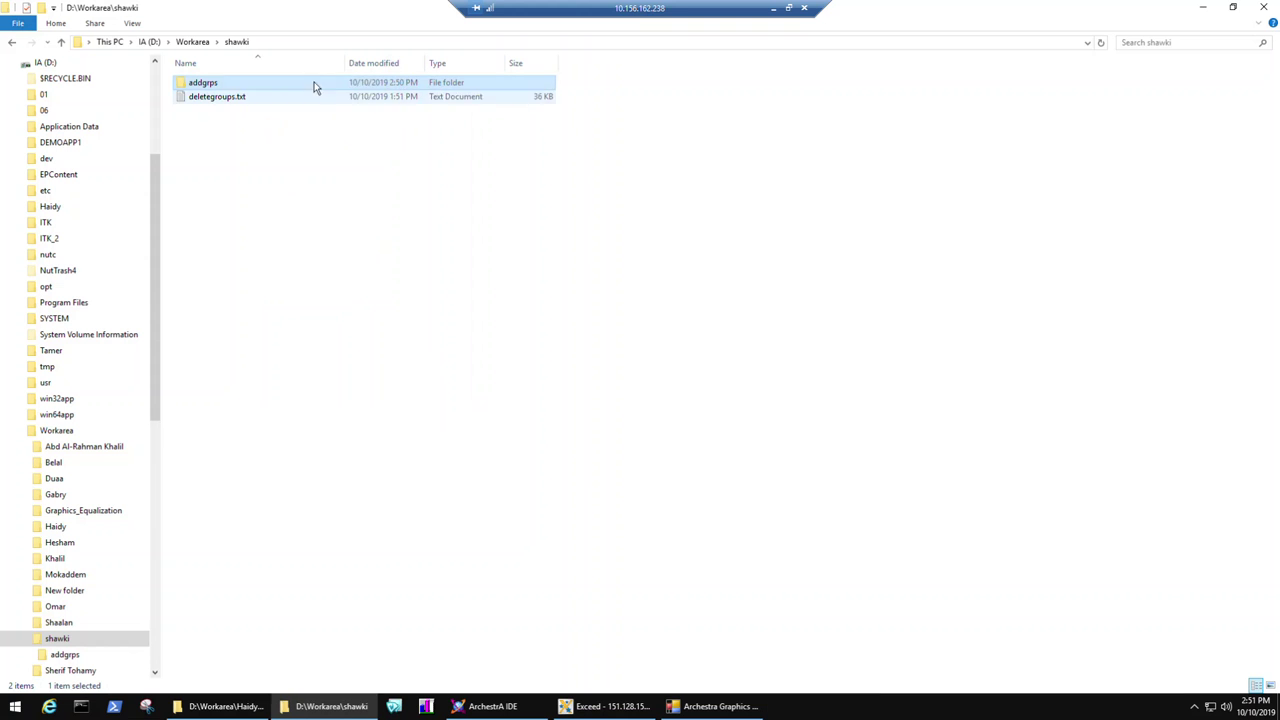
- Look over InTouchViewCMD.txt and the generated XML files inside the addgrps folder
double_click(310, 84)
click(307, 84)
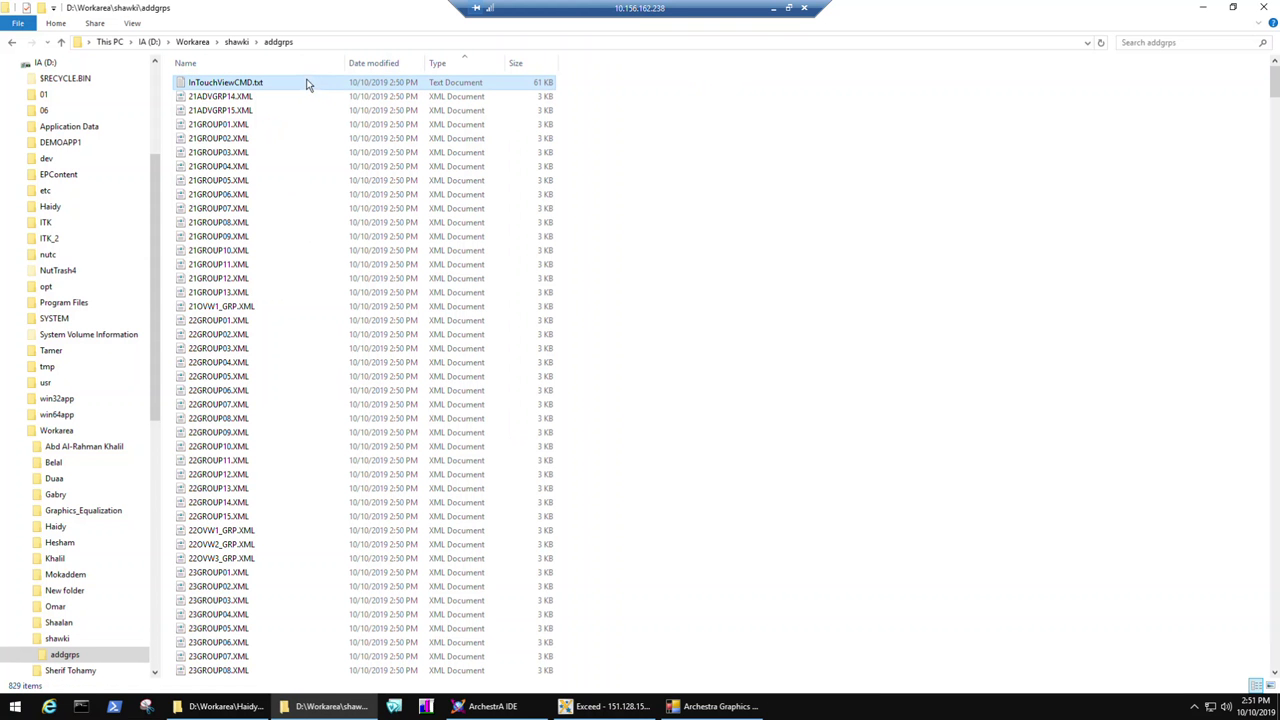
drag(575, 103, 450, 710)
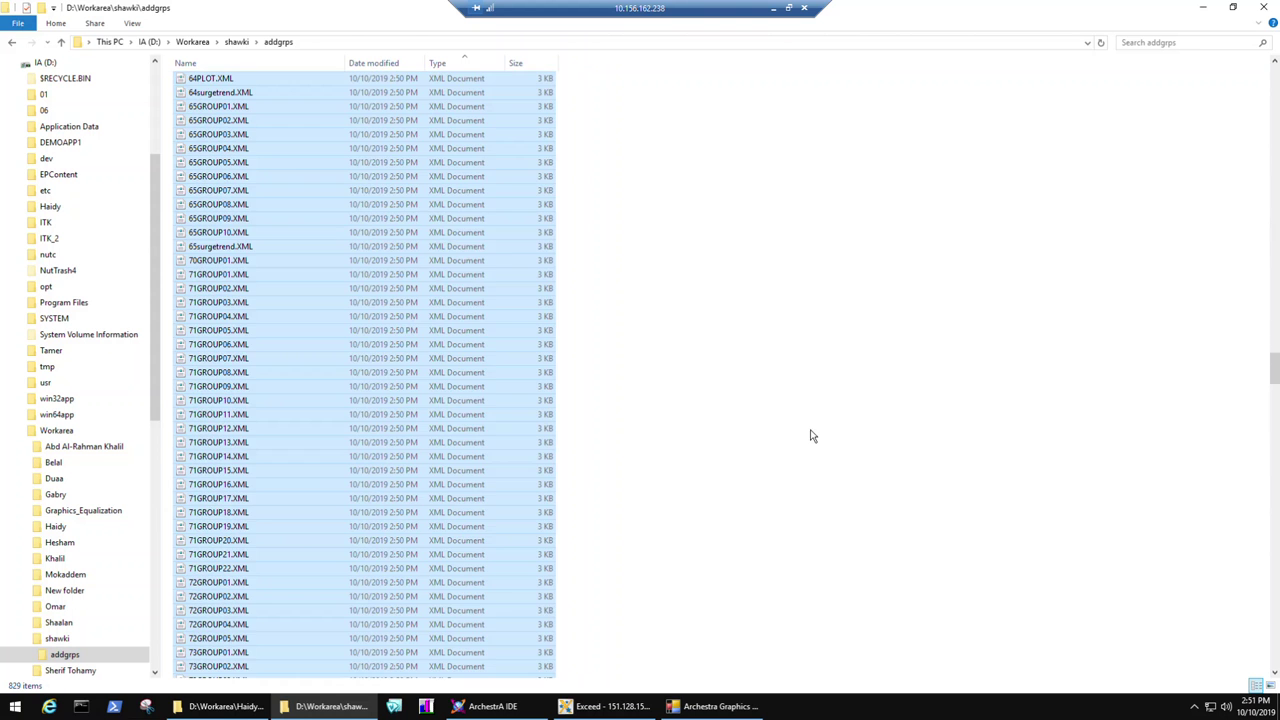
click(660, 432)
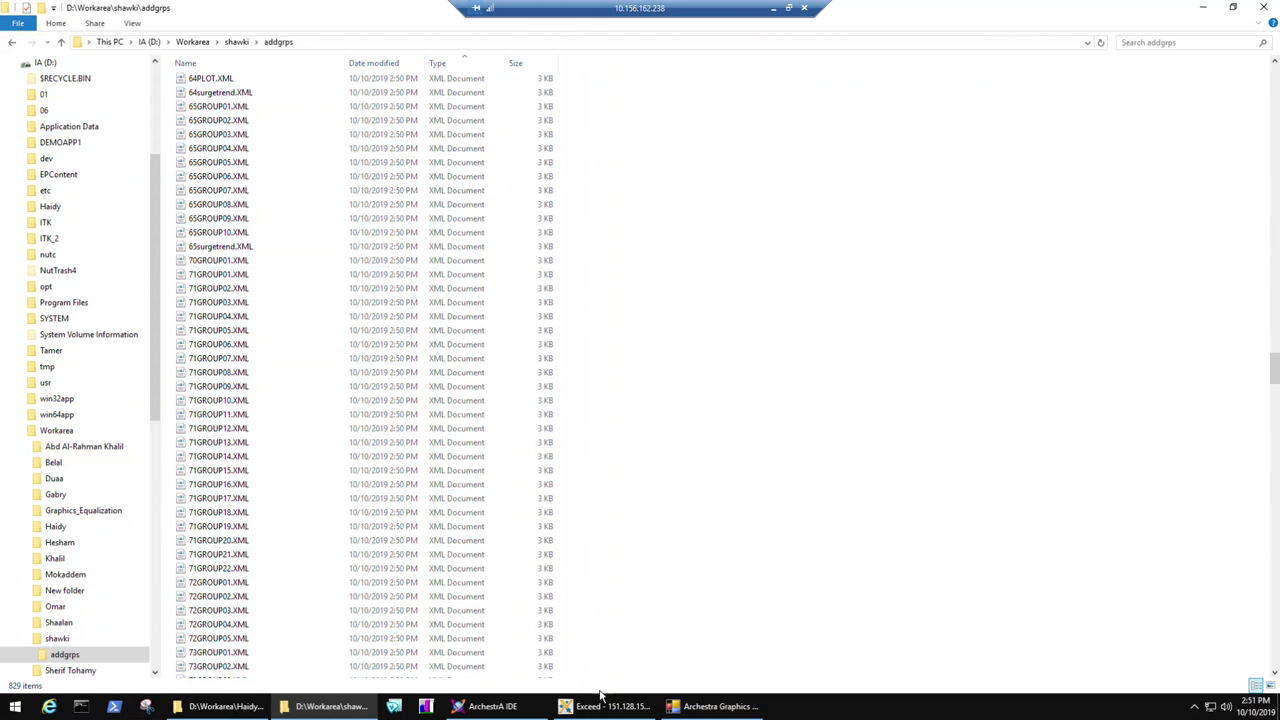
- Switch to ArchestrA IDE and examine the processes of the first signed-in Account1 session in Task Manager
click(490, 706)
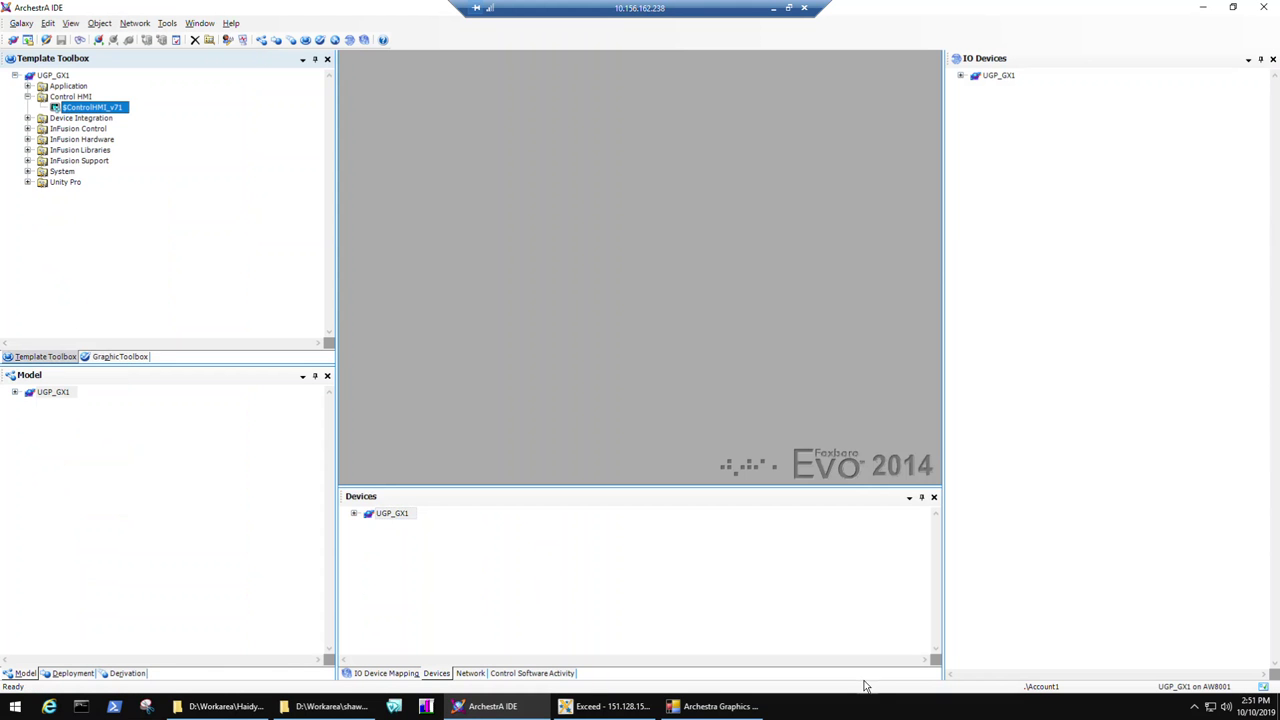
right_click(858, 712)
click(903, 645)
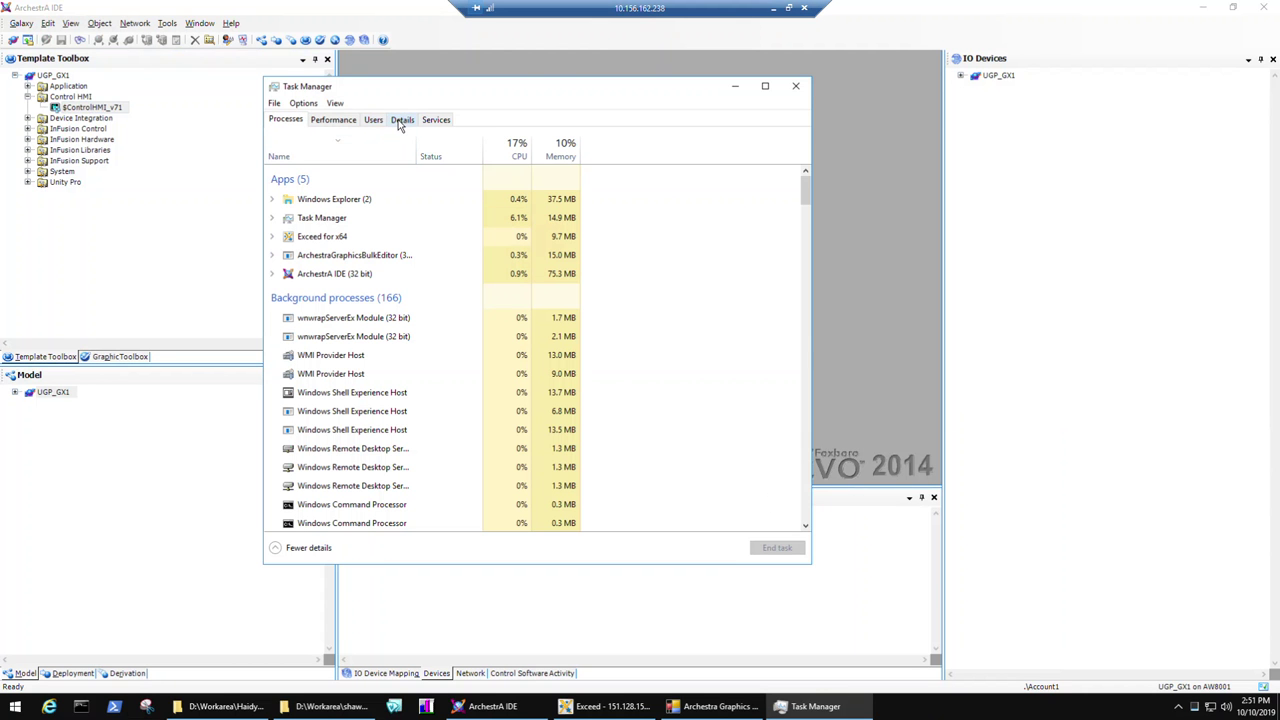
click(402, 120)
click(374, 121)
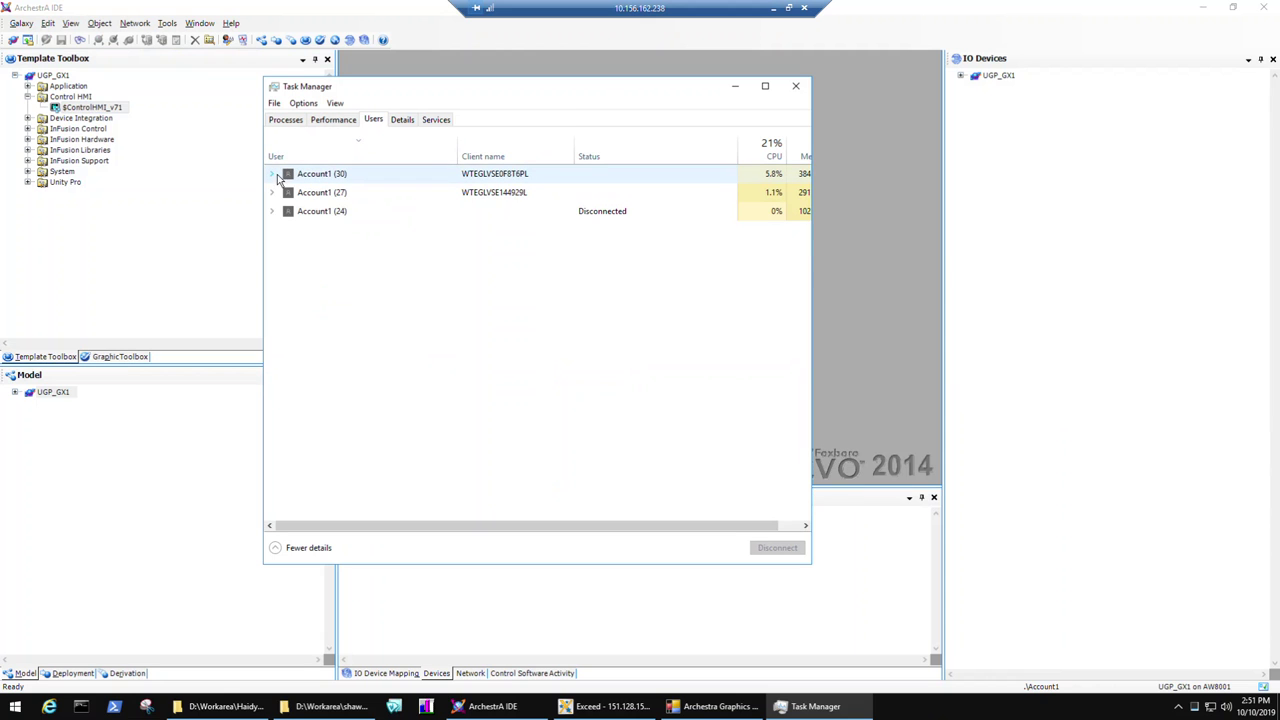
click(272, 175)
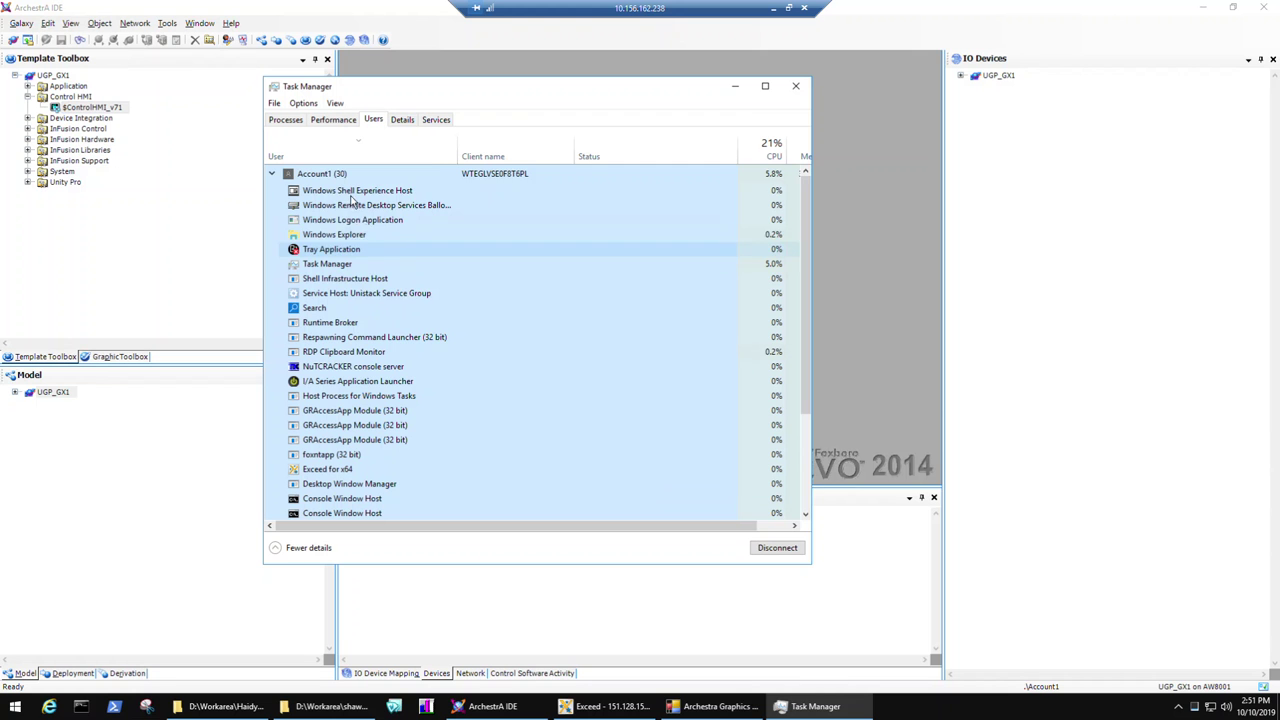
scroll(368, 372, down, 1)
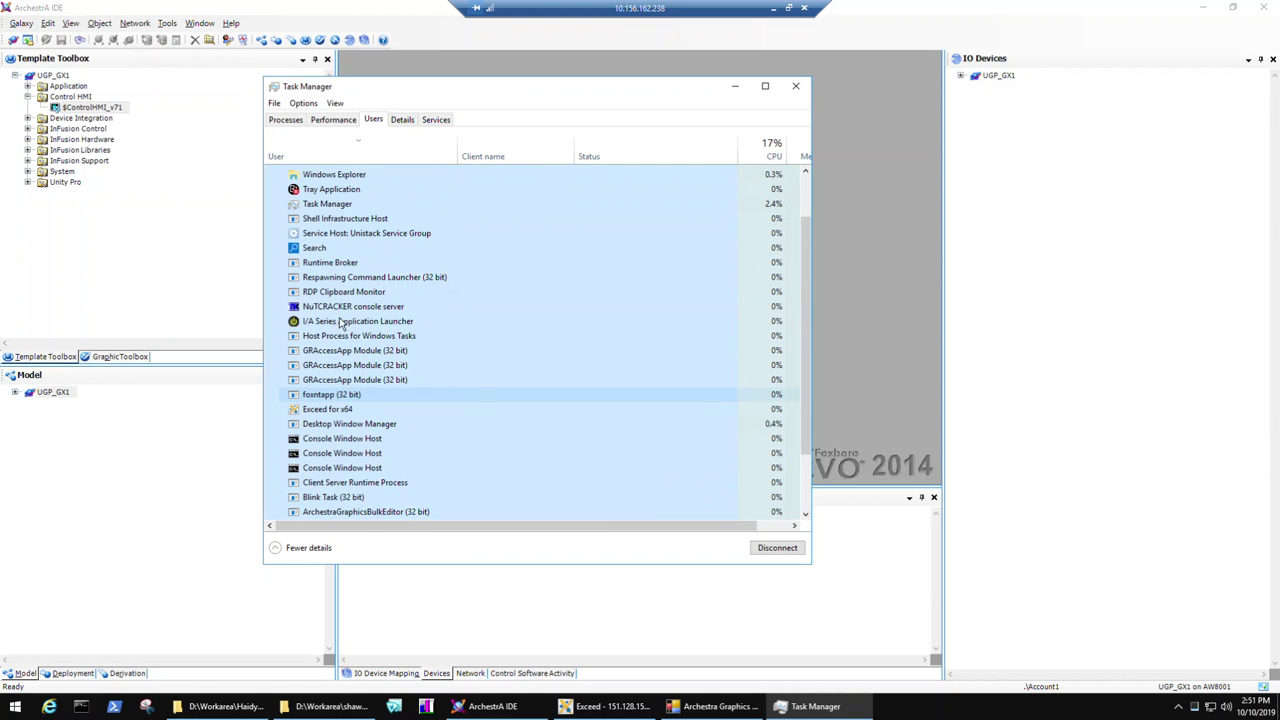
scroll(320, 280, up, 1)
click(271, 177)
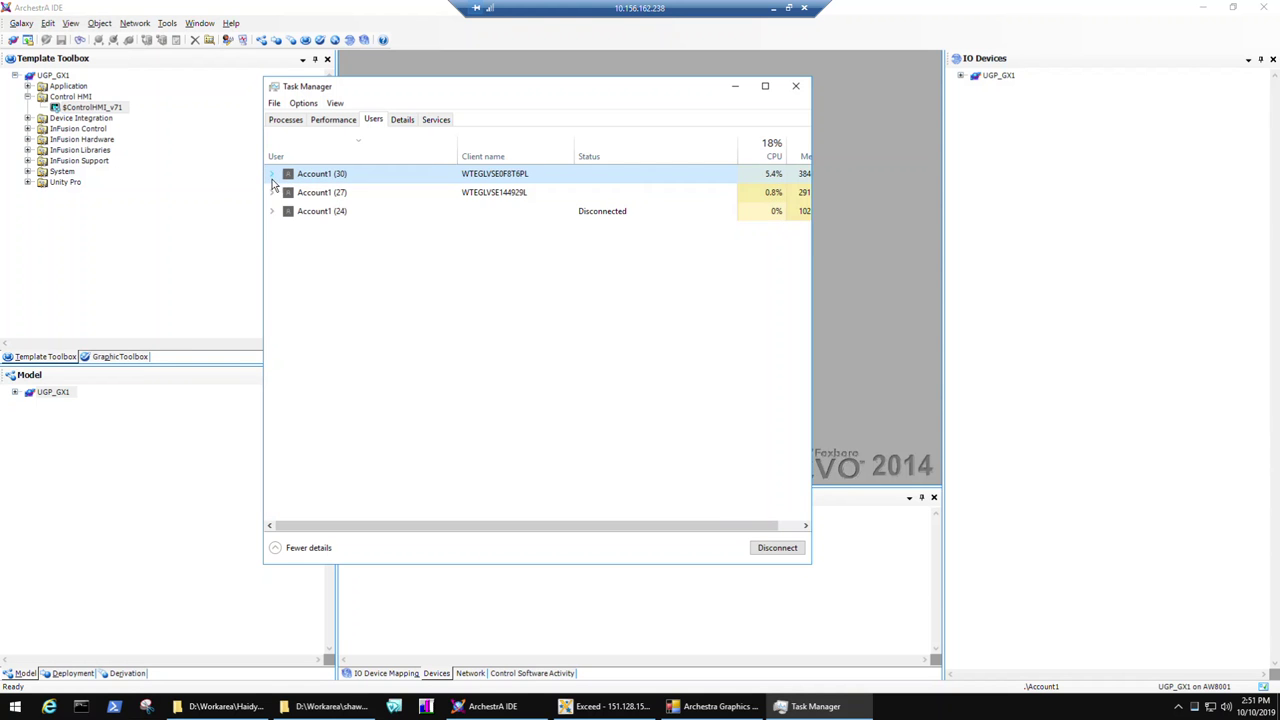
- Inspect the processes of the other two Account1 sessions, including the disconnected one, and close Task Manager
click(272, 190)
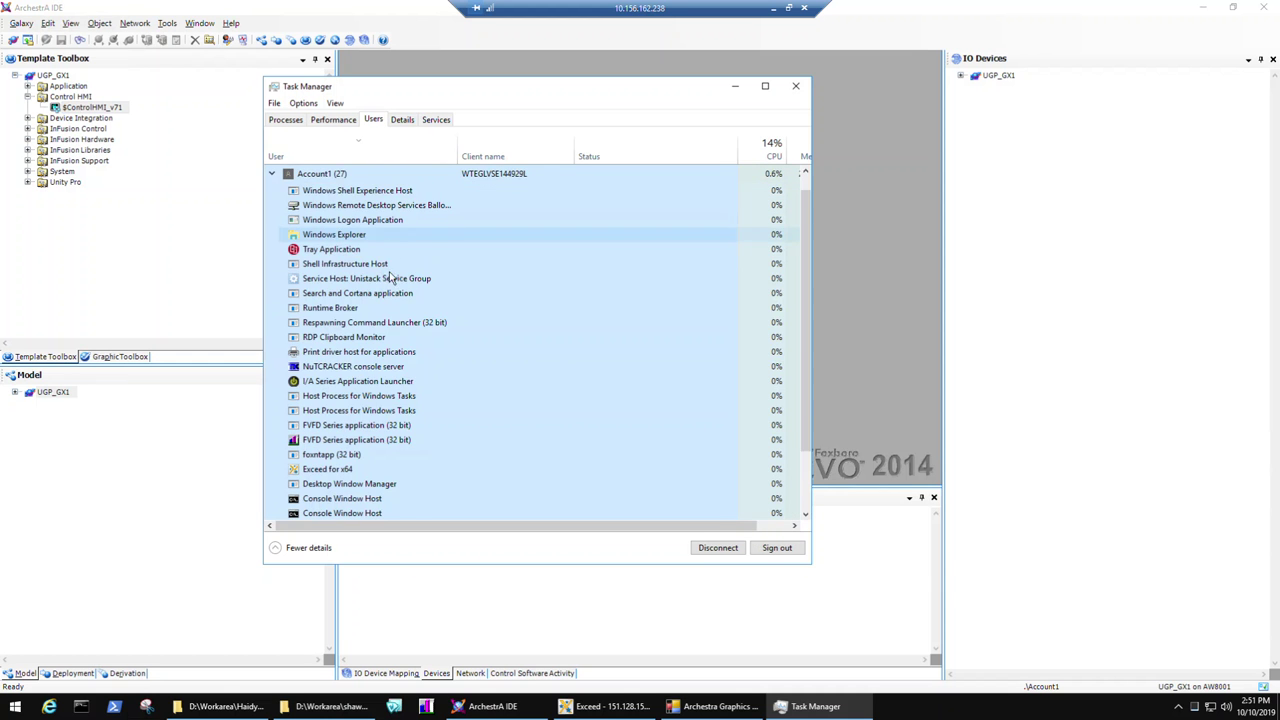
scroll(398, 380, down, 2)
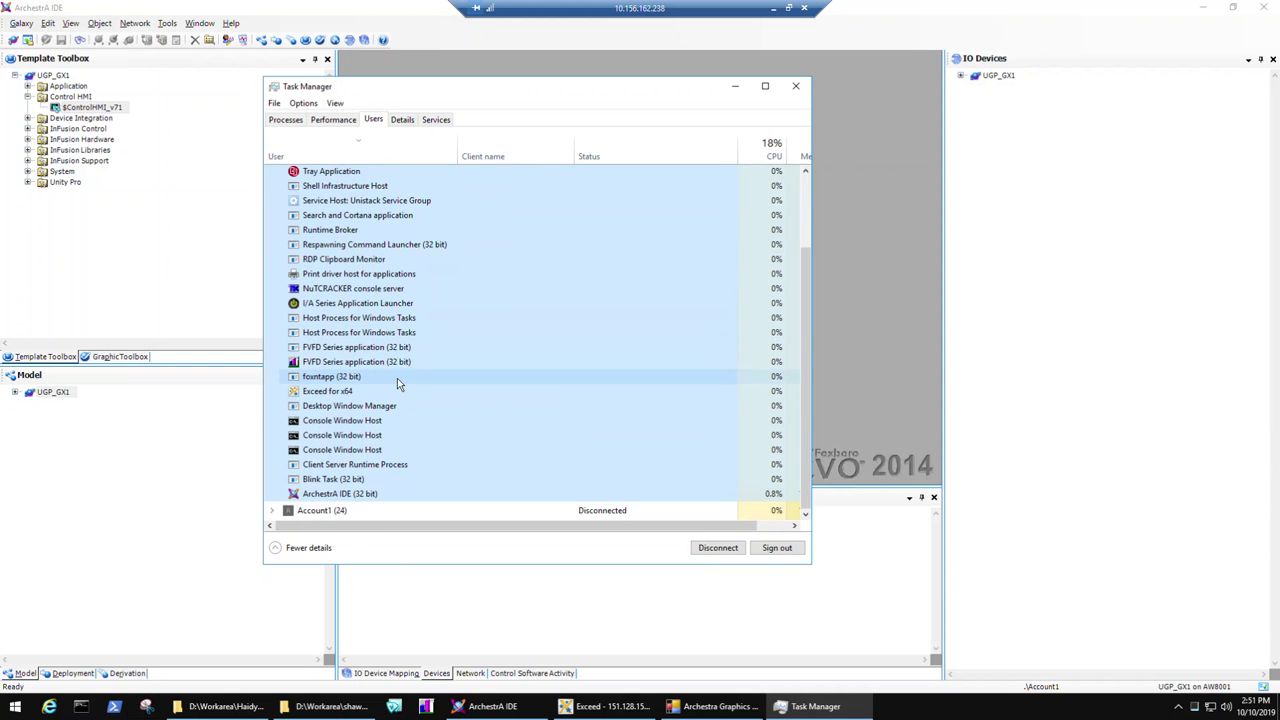
scroll(397, 378, up, 3)
click(271, 192)
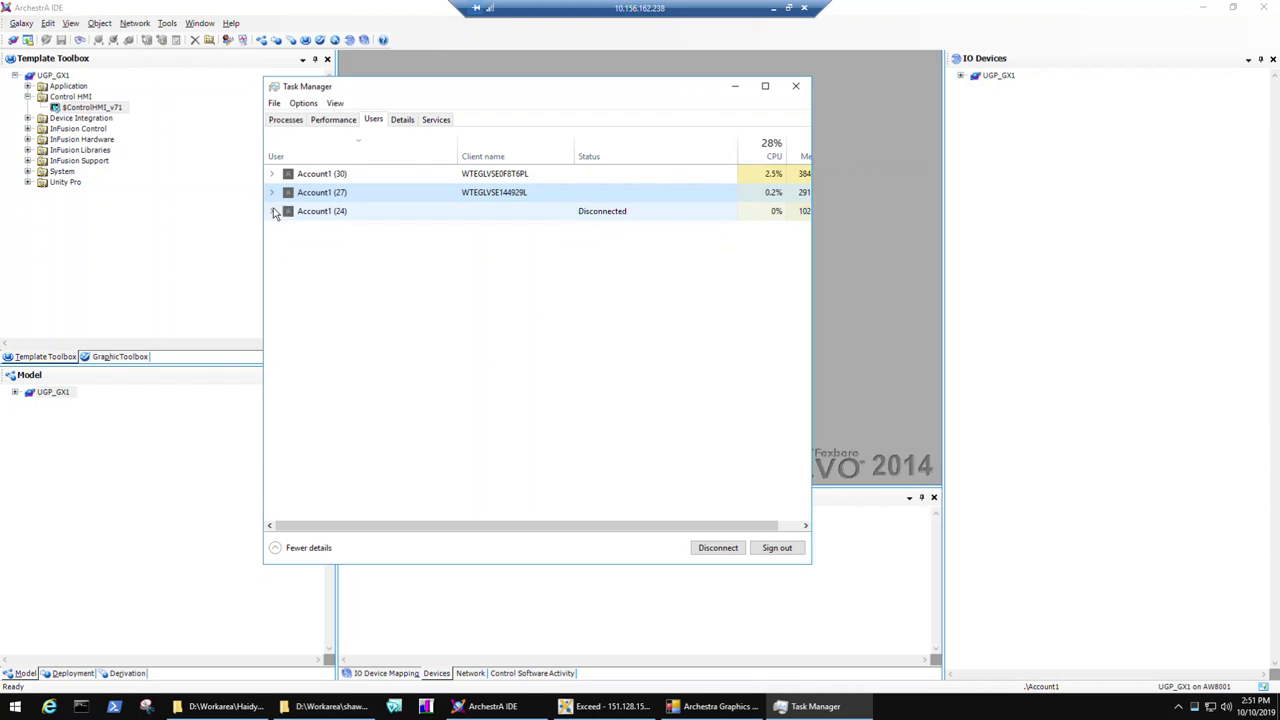
click(271, 211)
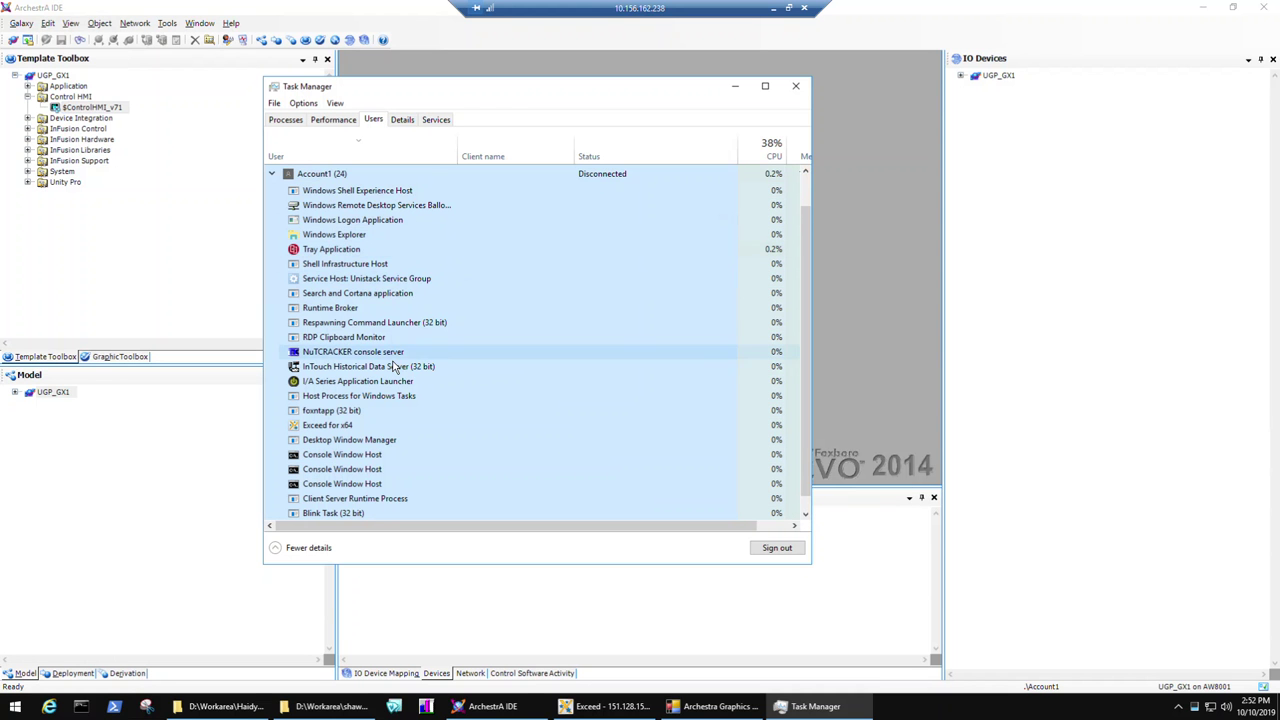
scroll(385, 365, up, 1)
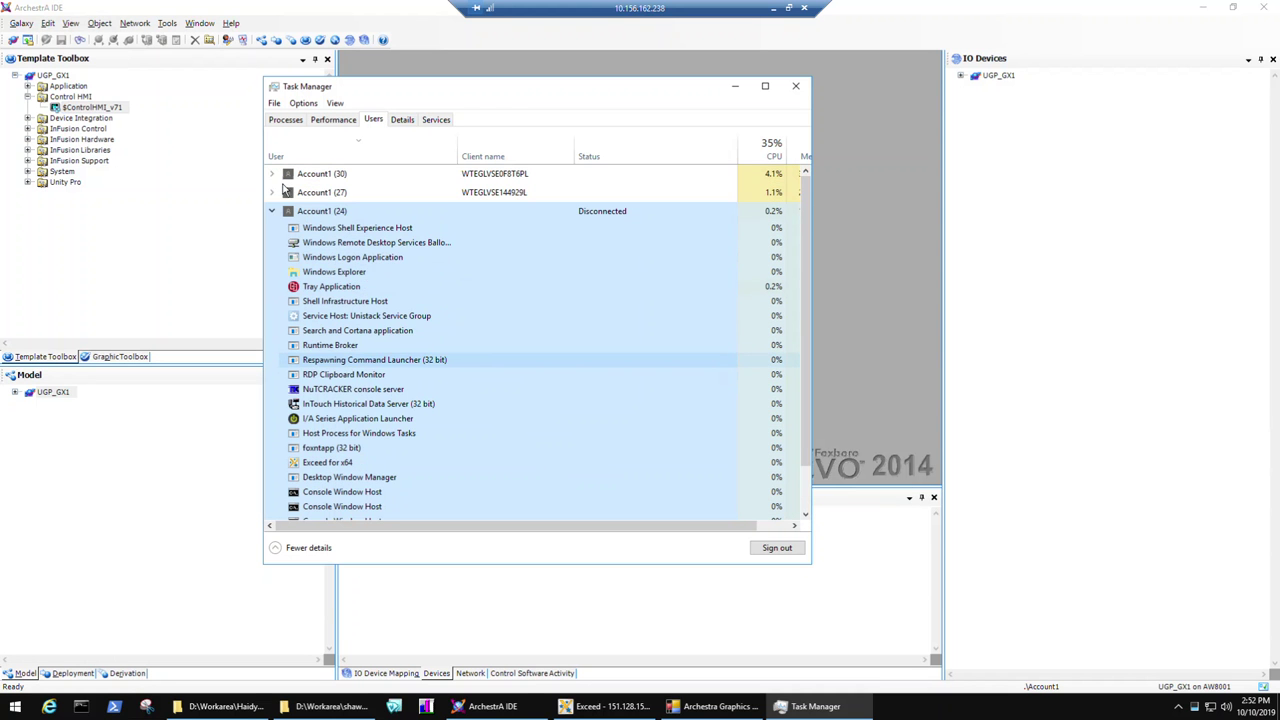
click(345, 243)
click(776, 548)
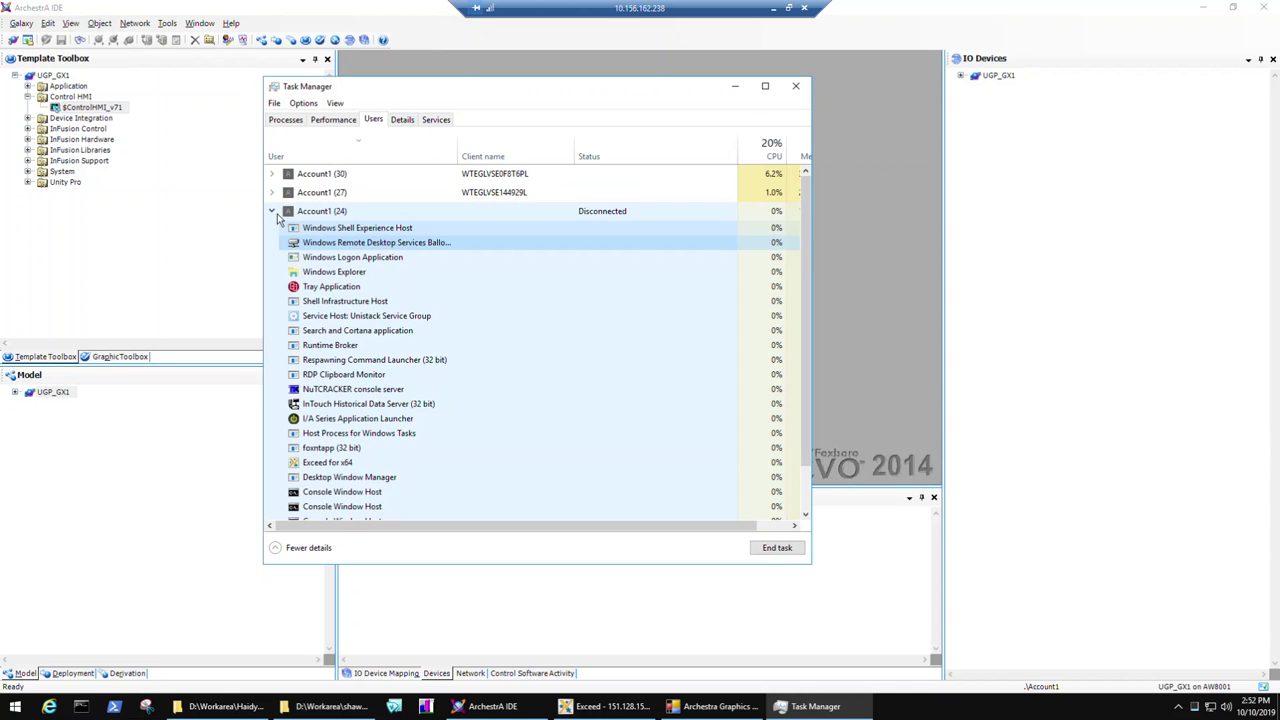
key(alt+F4)
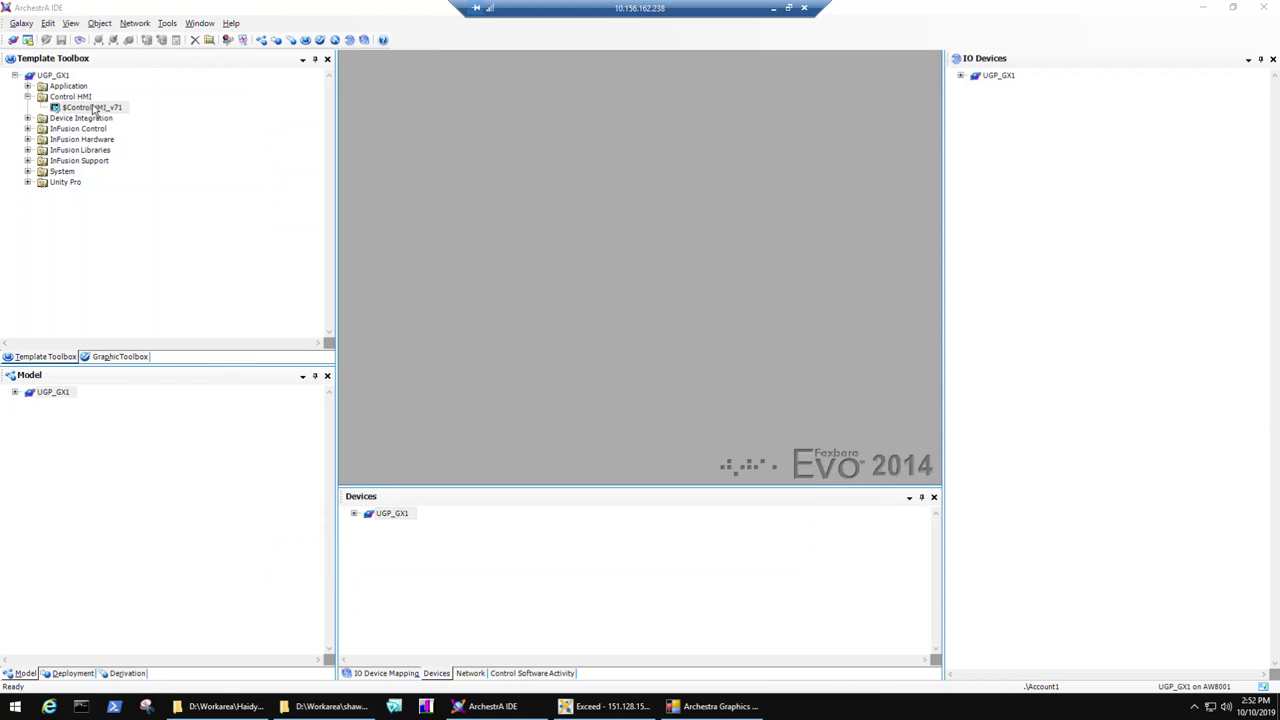
- Process the InTouch command file InTouchViewCMD.txt from the addgrps folder on the $ControlHMI_v71 template
right_click(92, 107)
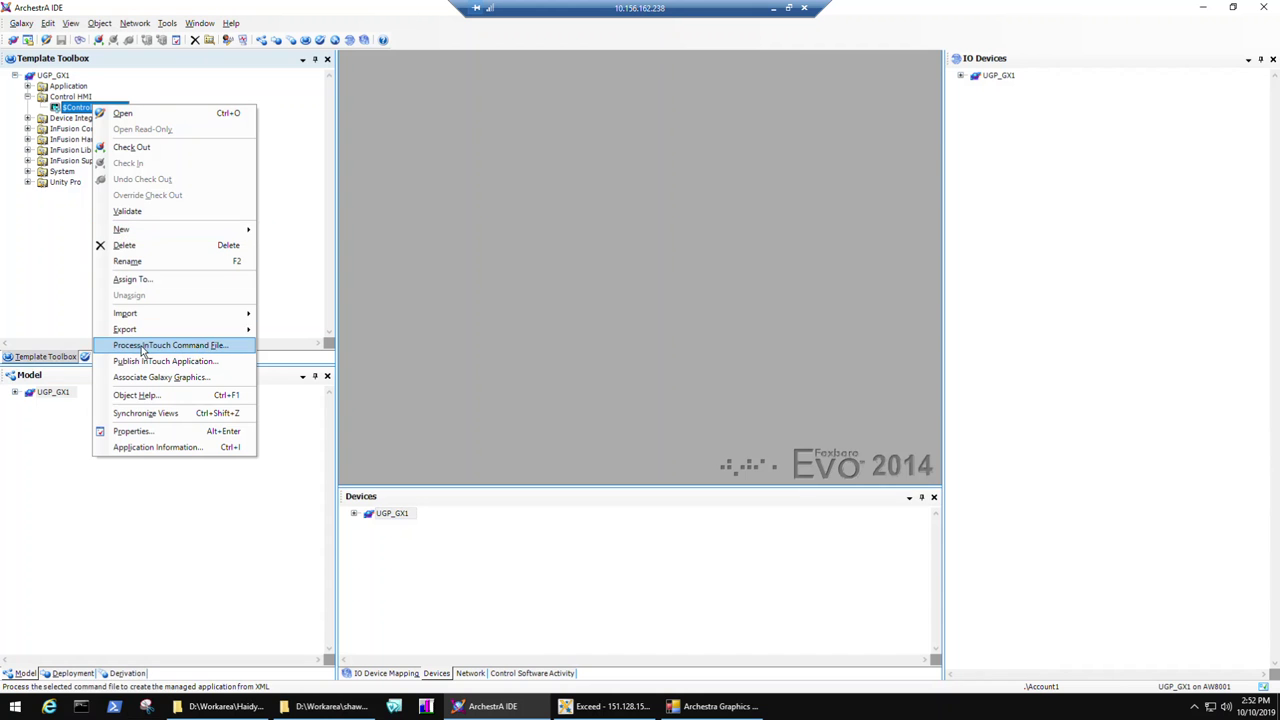
click(197, 347)
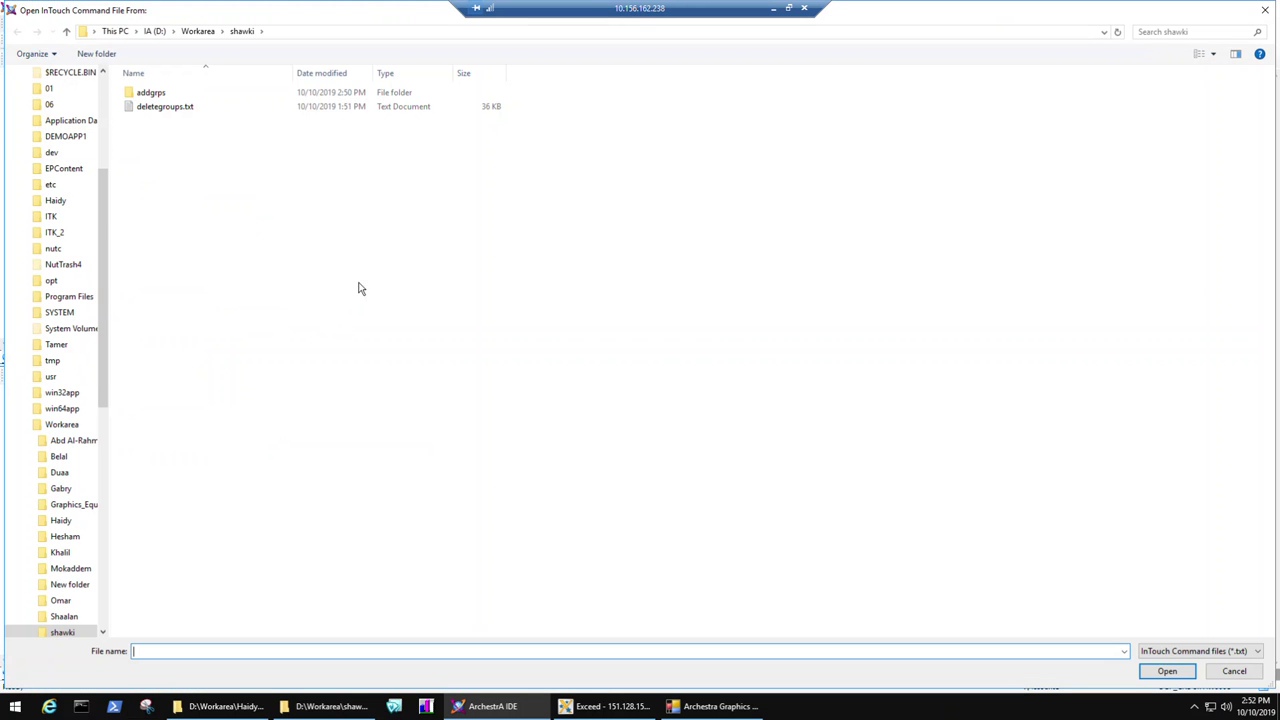
double_click(190, 98)
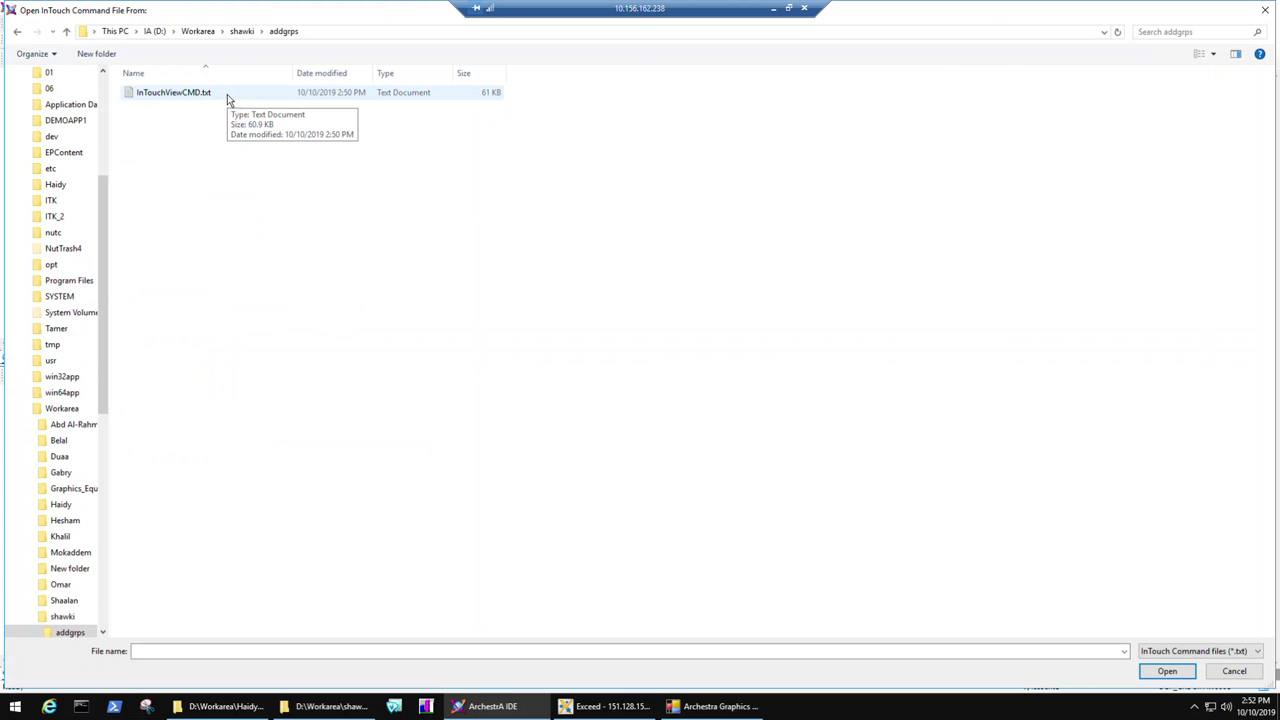
double_click(227, 94)
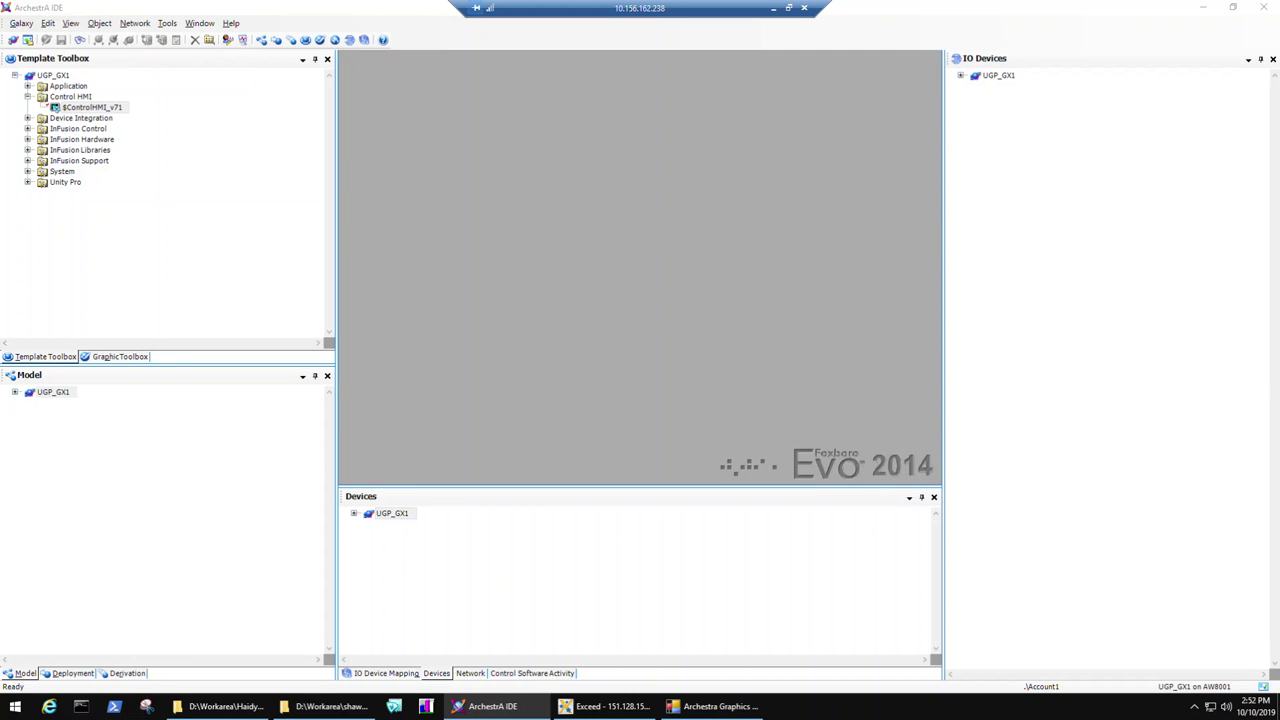
- Switch to File Explorer and review the delete commands in deletegroups.txt, in the parent folder of addgrps
click(316, 706)
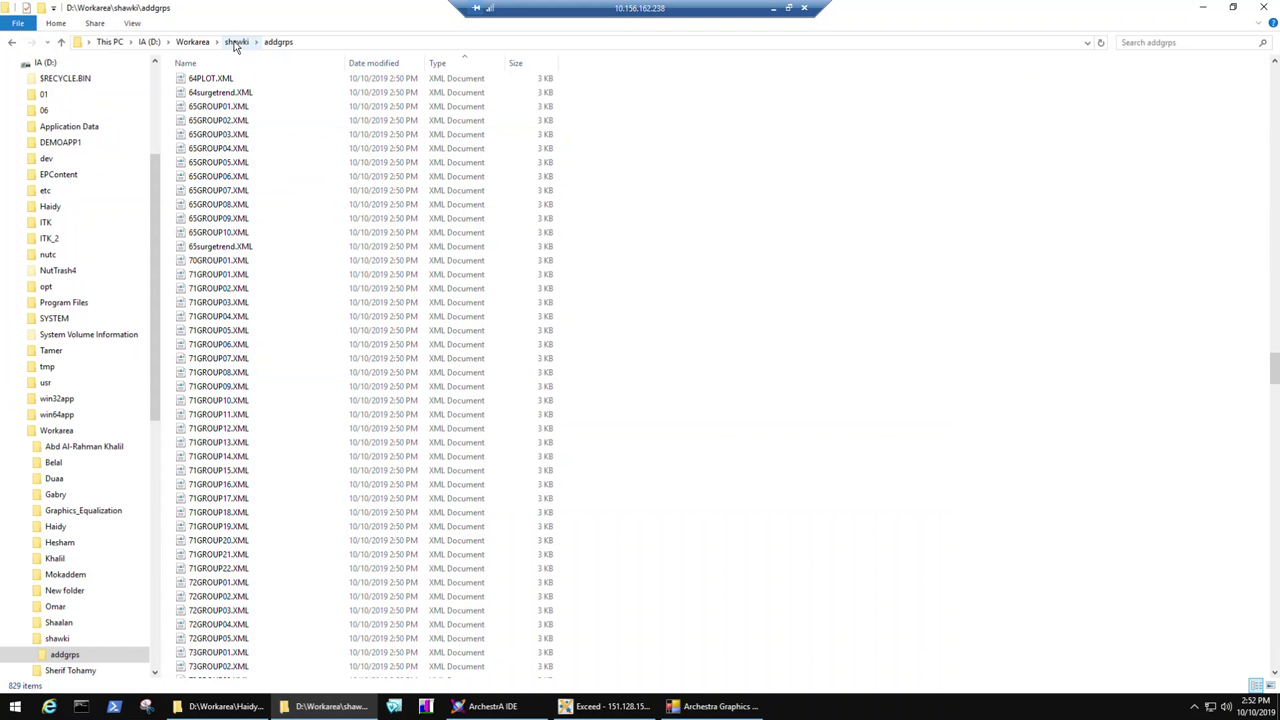
key(BackSpace)
double_click(220, 99)
drag(162, 313, 272, 349)
shift+click(282, 216)
click(802, 173)
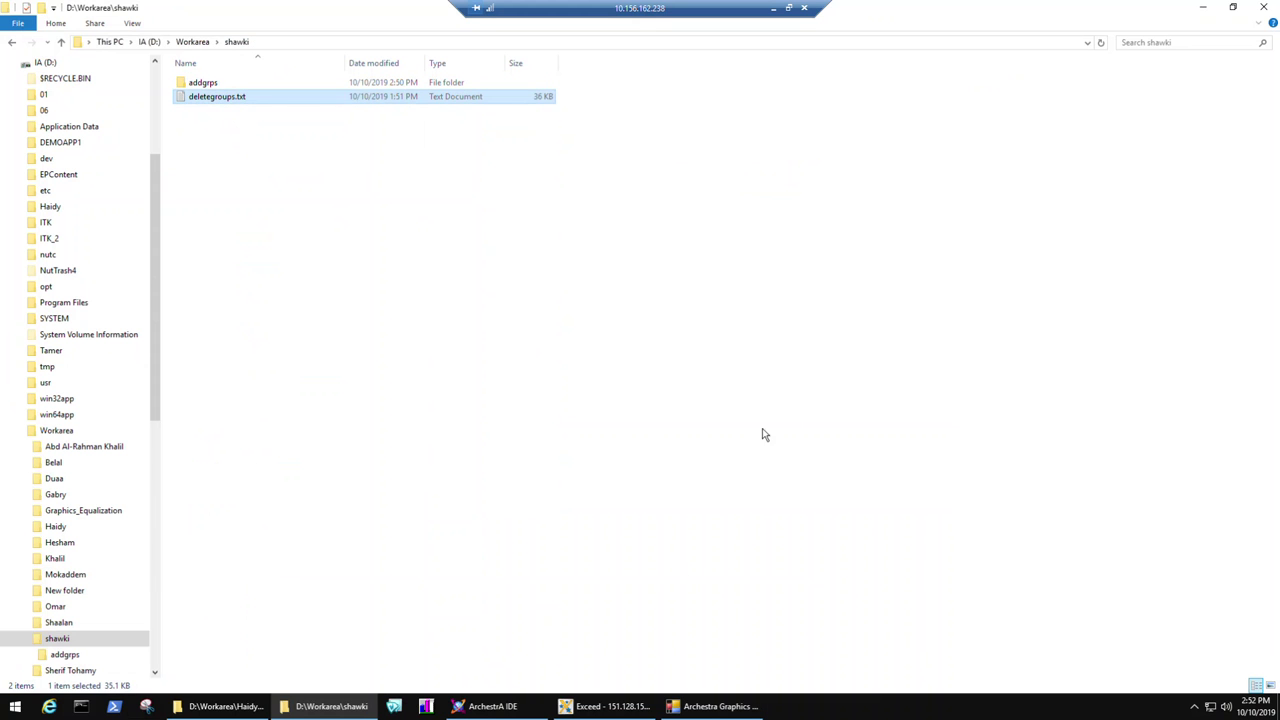
- Switch to the DELETE SCRIPT workbook in Excel on the local computer and review the window names on the Windows sheet
click(512, 704)
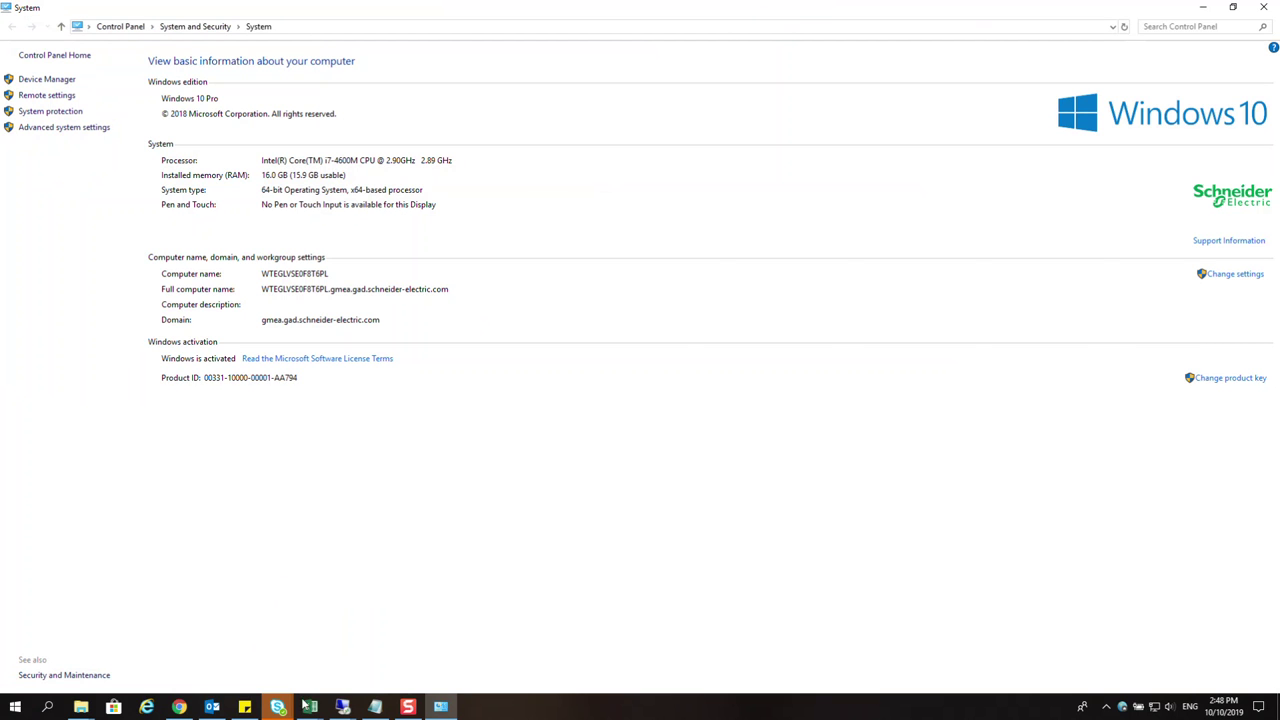
mouse_move(306, 704)
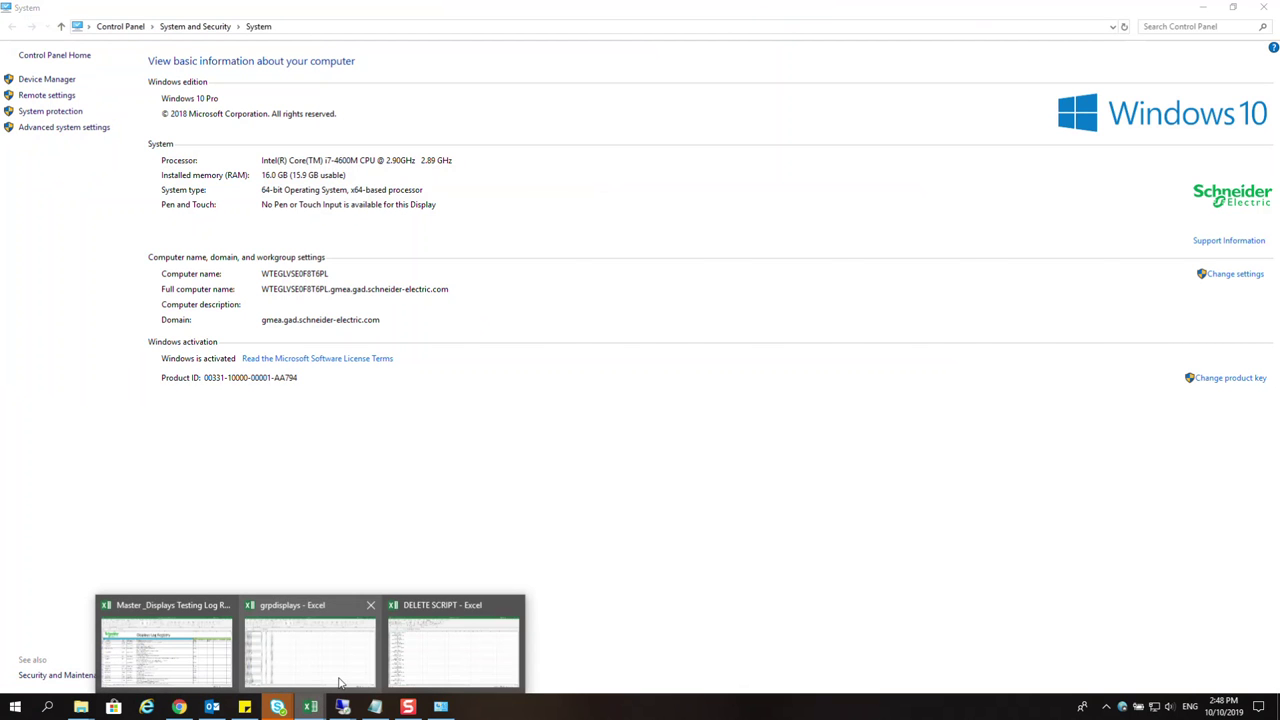
click(500, 660)
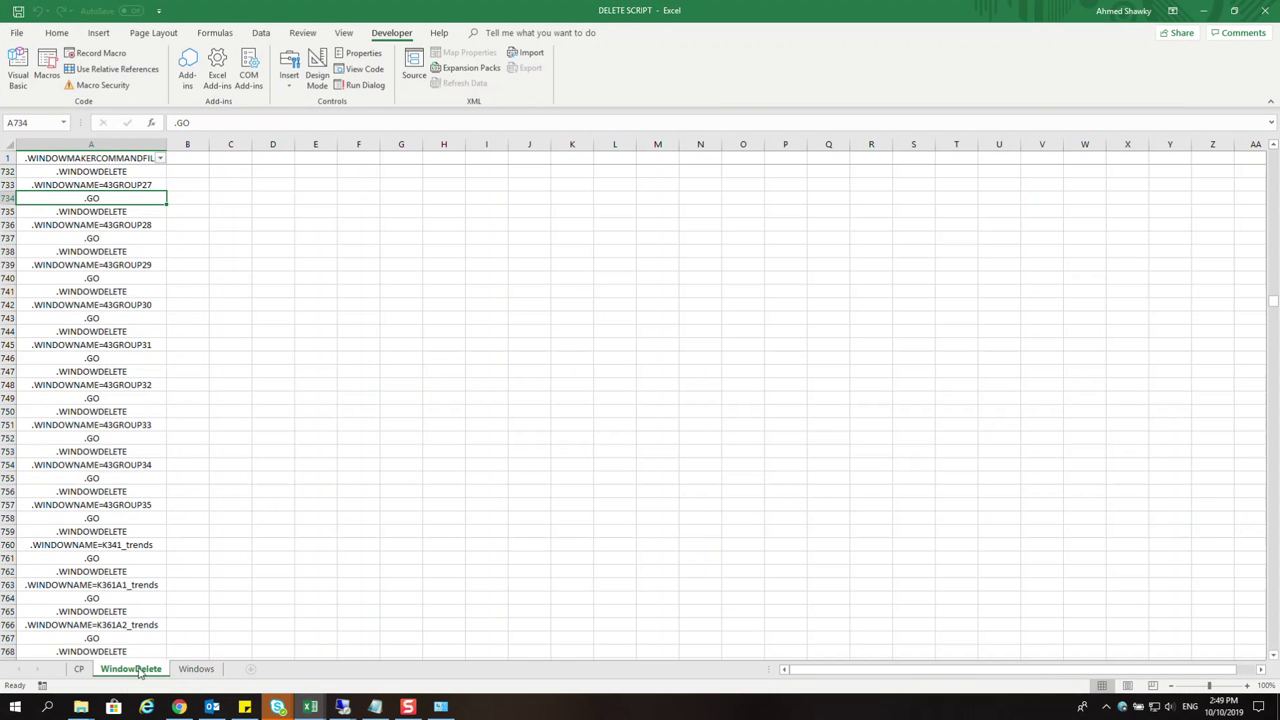
click(187, 670)
scroll(69, 183, up, 20)
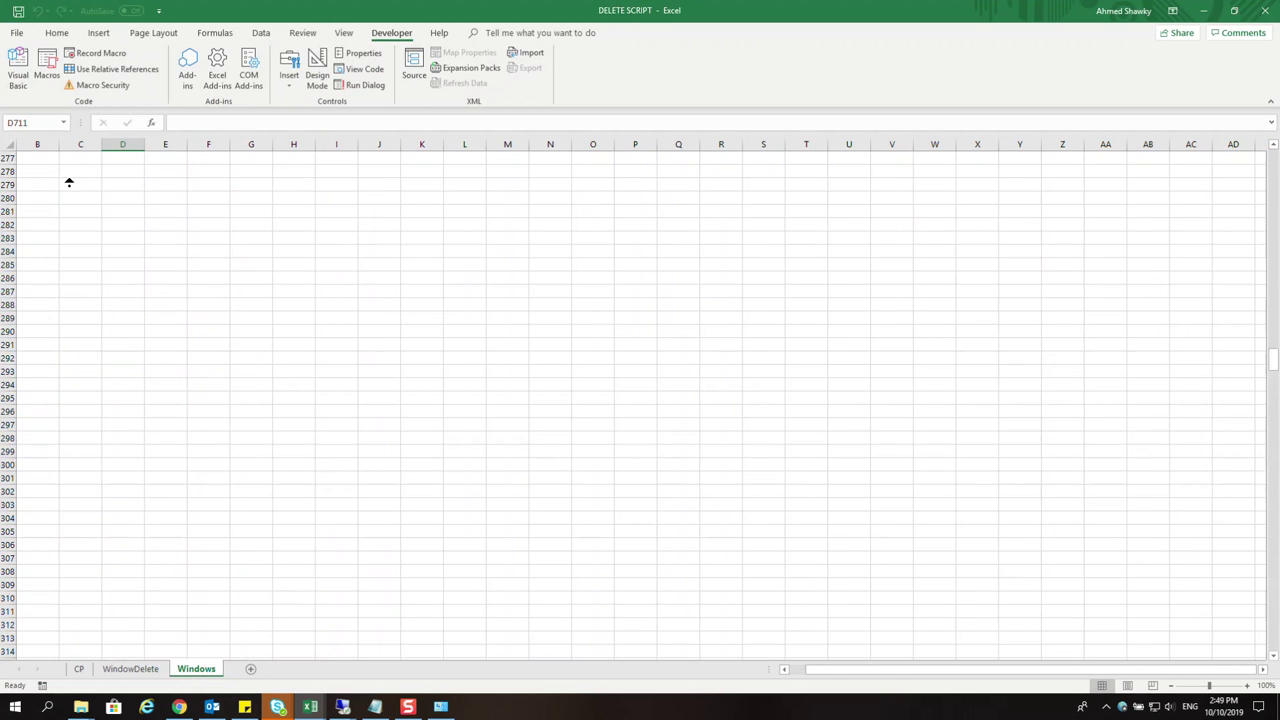
scroll(62, 166, left, 1)
drag(74, 175, 103, 638)
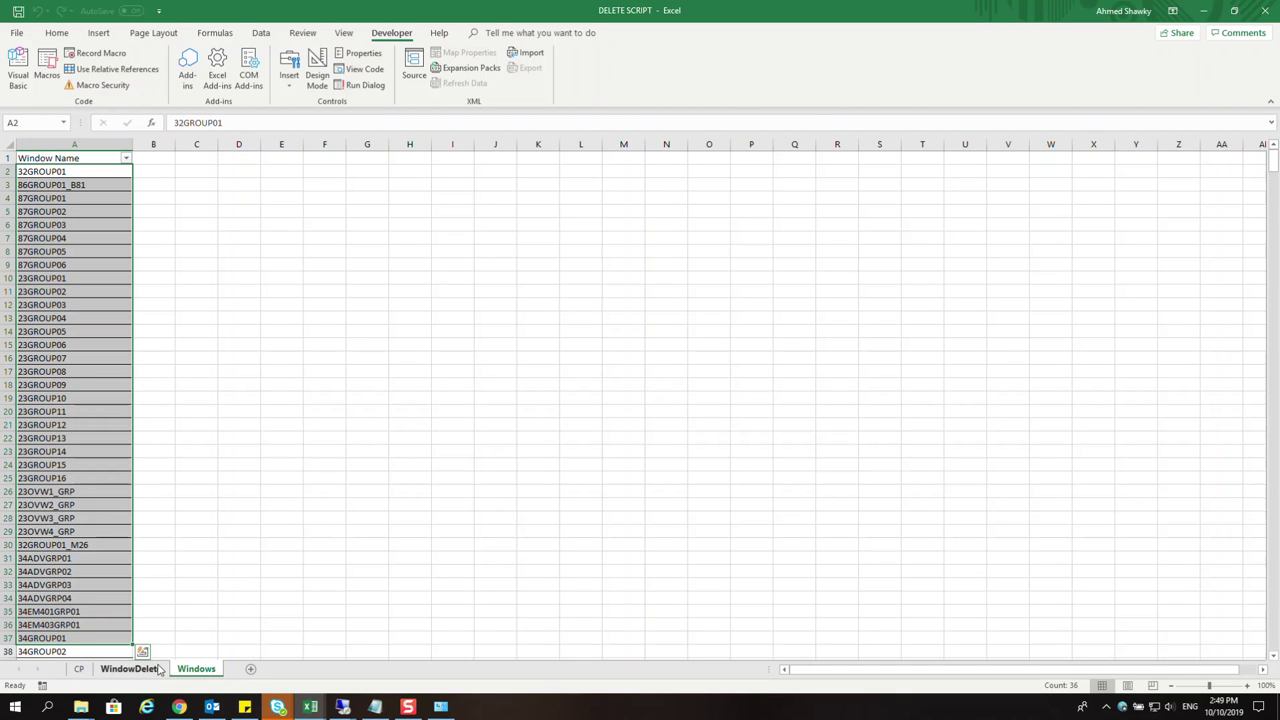
- Run the Create_ECBs macro to generate the window delete commands from the Windows sheet list
click(204, 168)
click(47, 70)
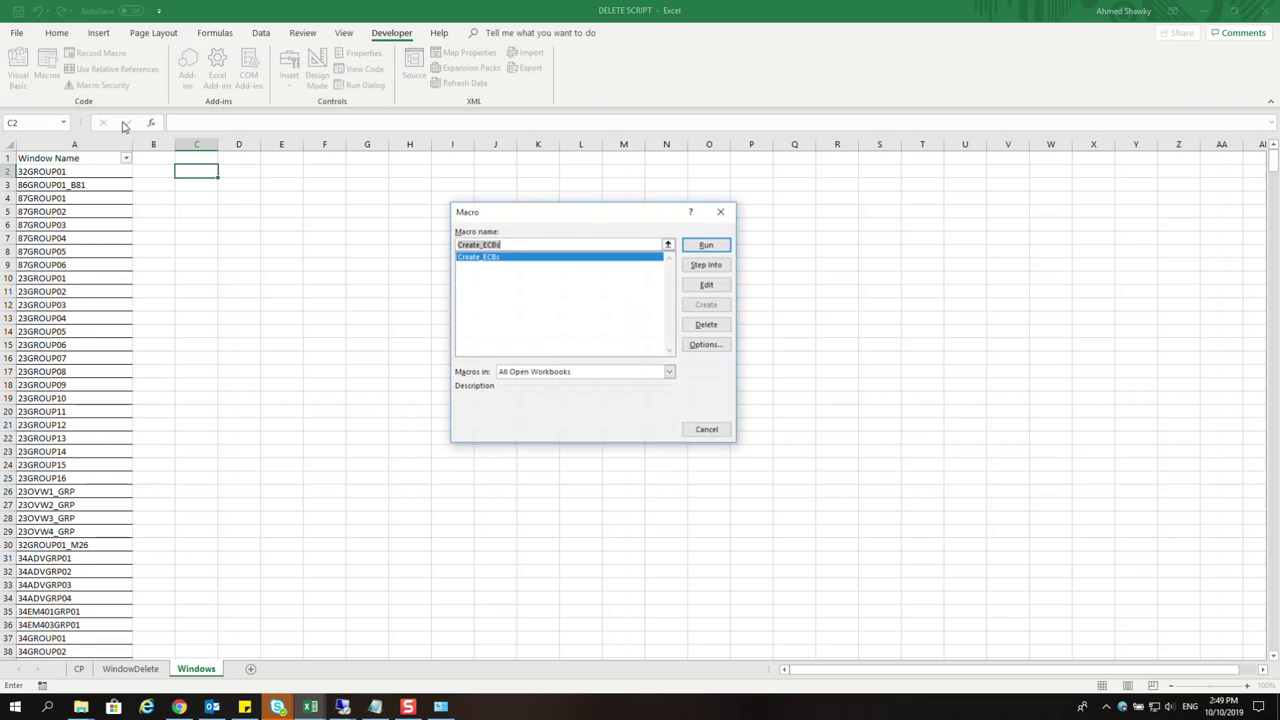
click(706, 245)
click(619, 390)
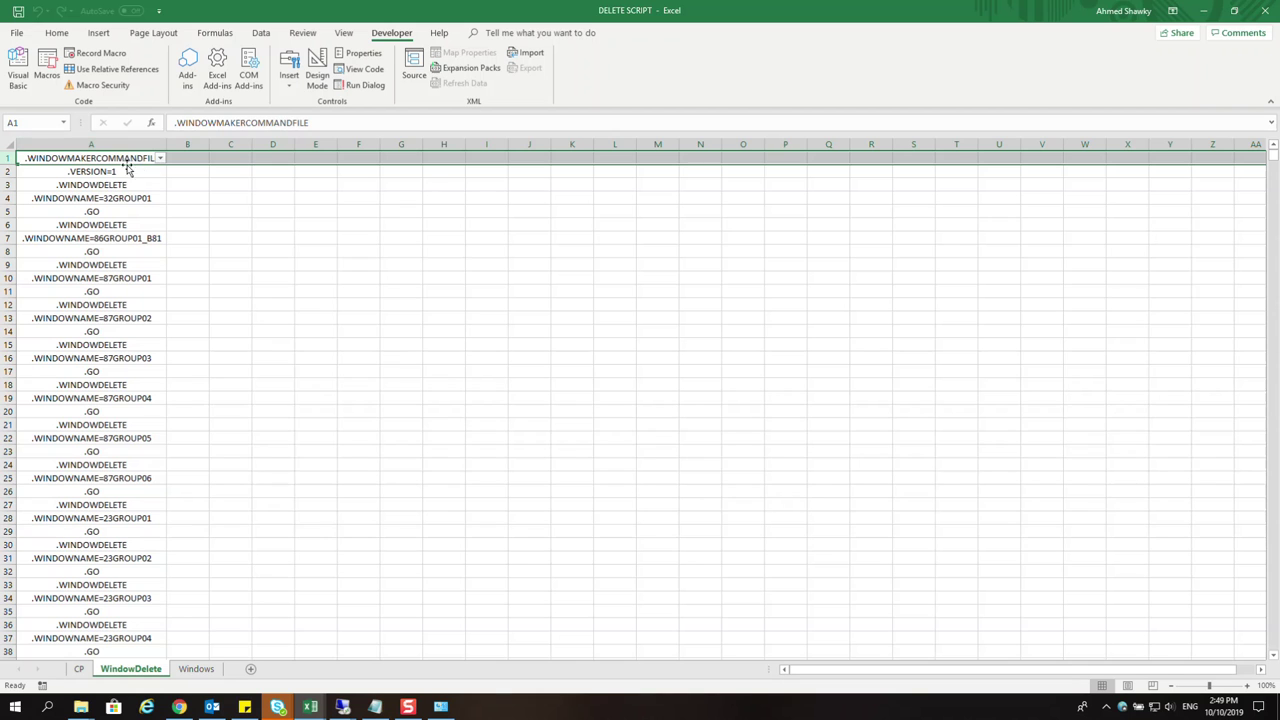
- Copy all the generated delete commands in column A of the WindowDelete sheet
click(135, 144)
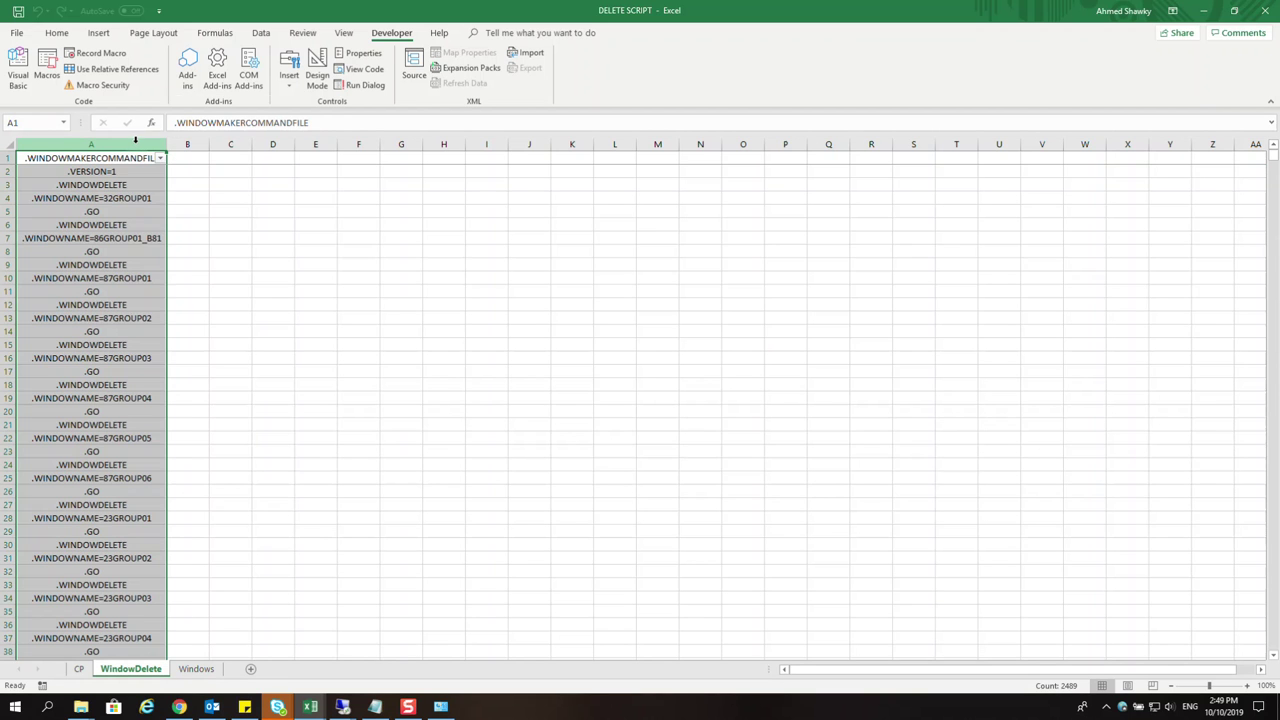
right_click(137, 145)
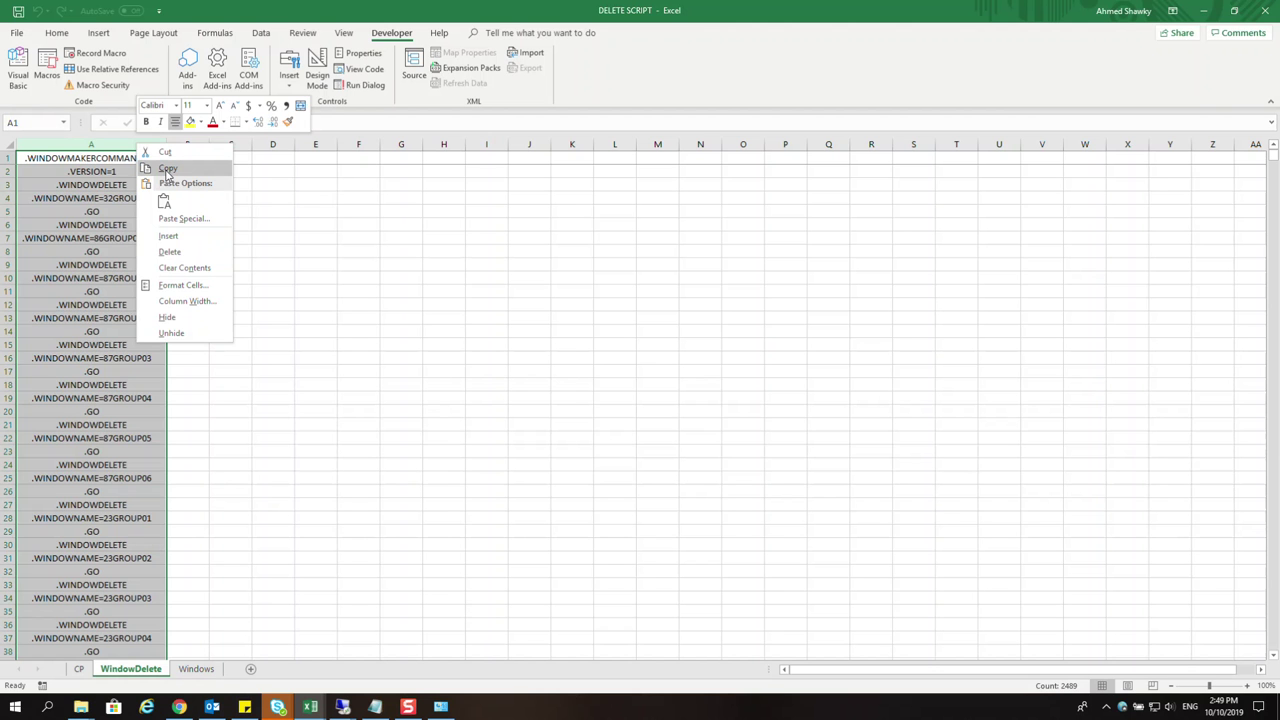
click(167, 170)
- Switch to the 10.156.162.238 remote session and review the window delete commands in deletegroups.txt from the shawki folder, closing the file when done
mouse_move(337, 702)
mouse_move(310, 680)
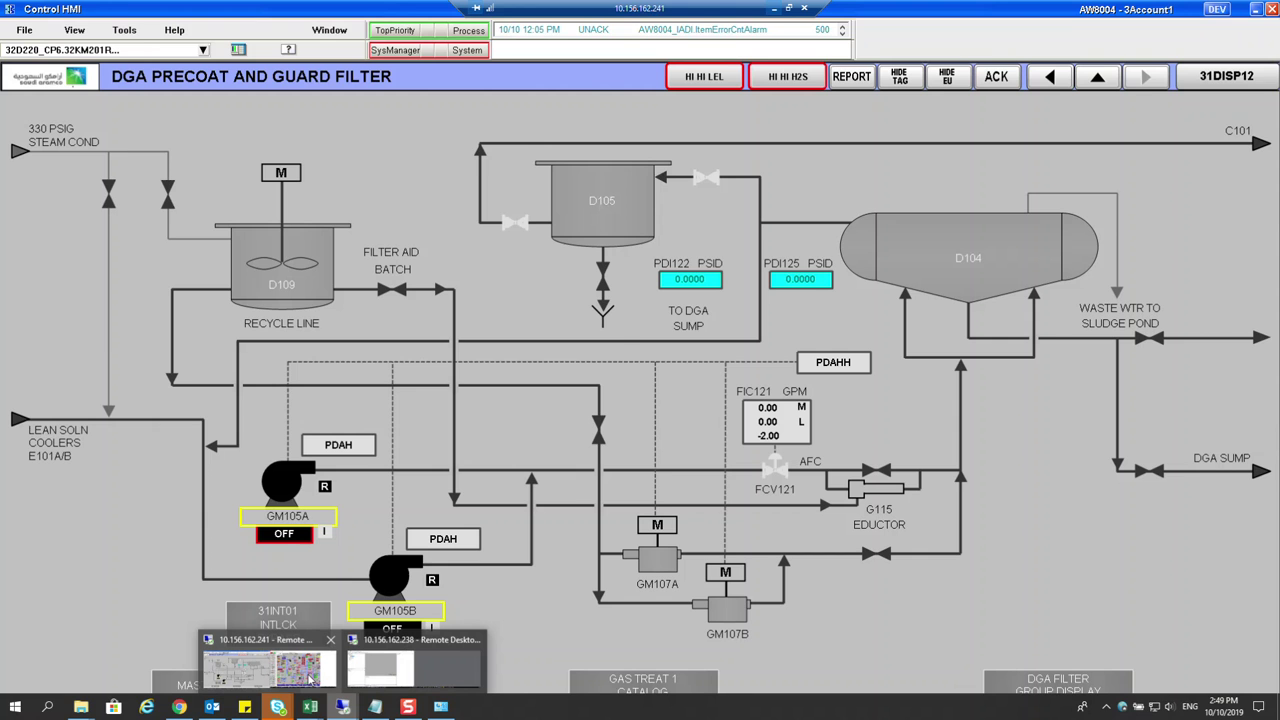
click(412, 665)
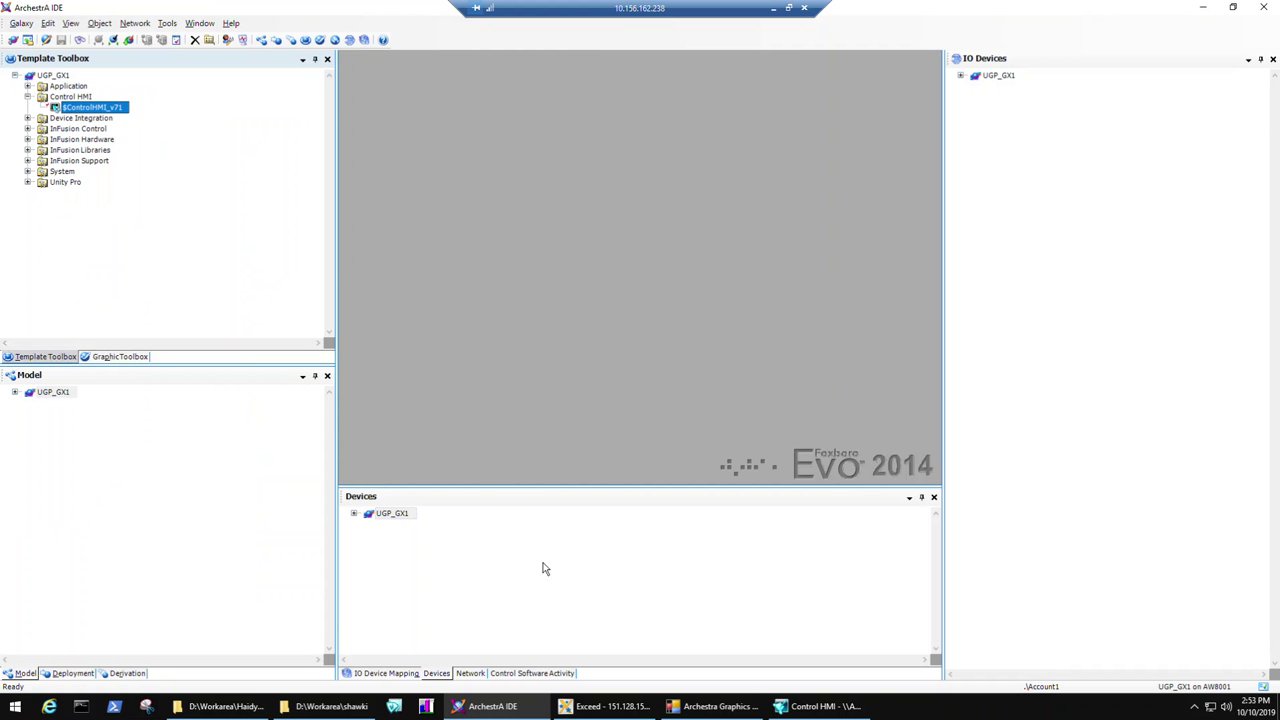
click(305, 707)
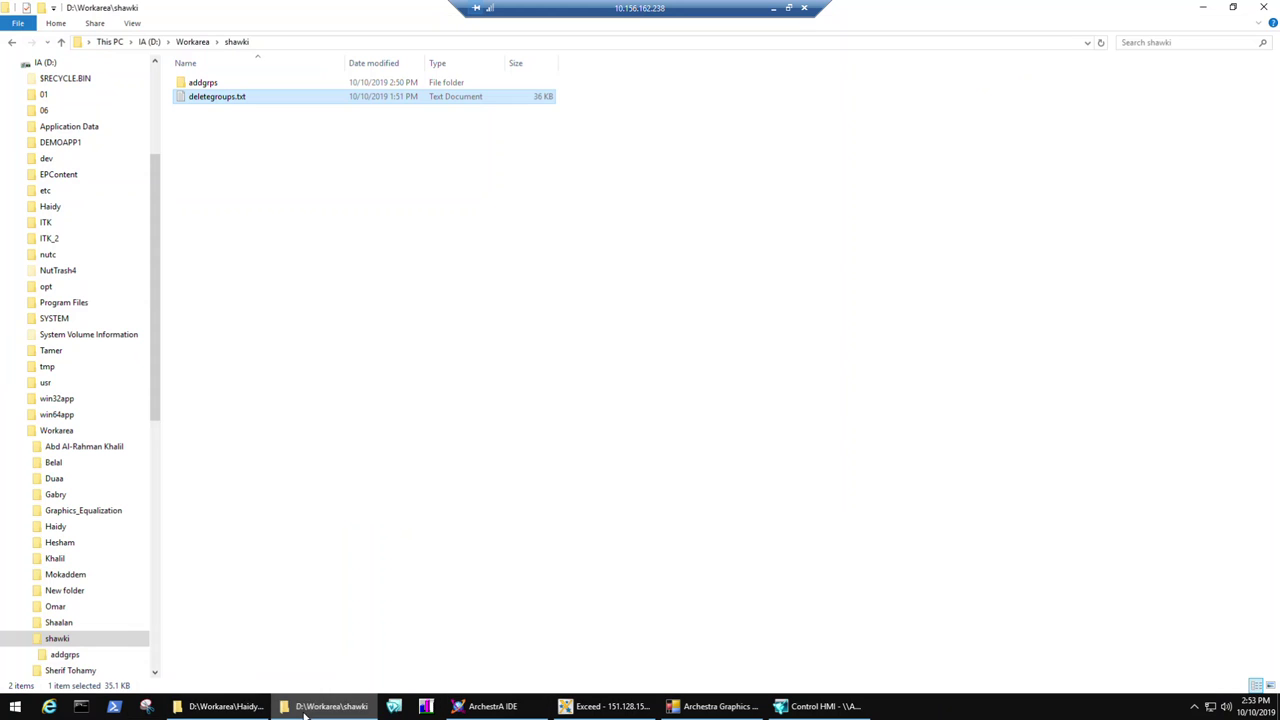
double_click(224, 105)
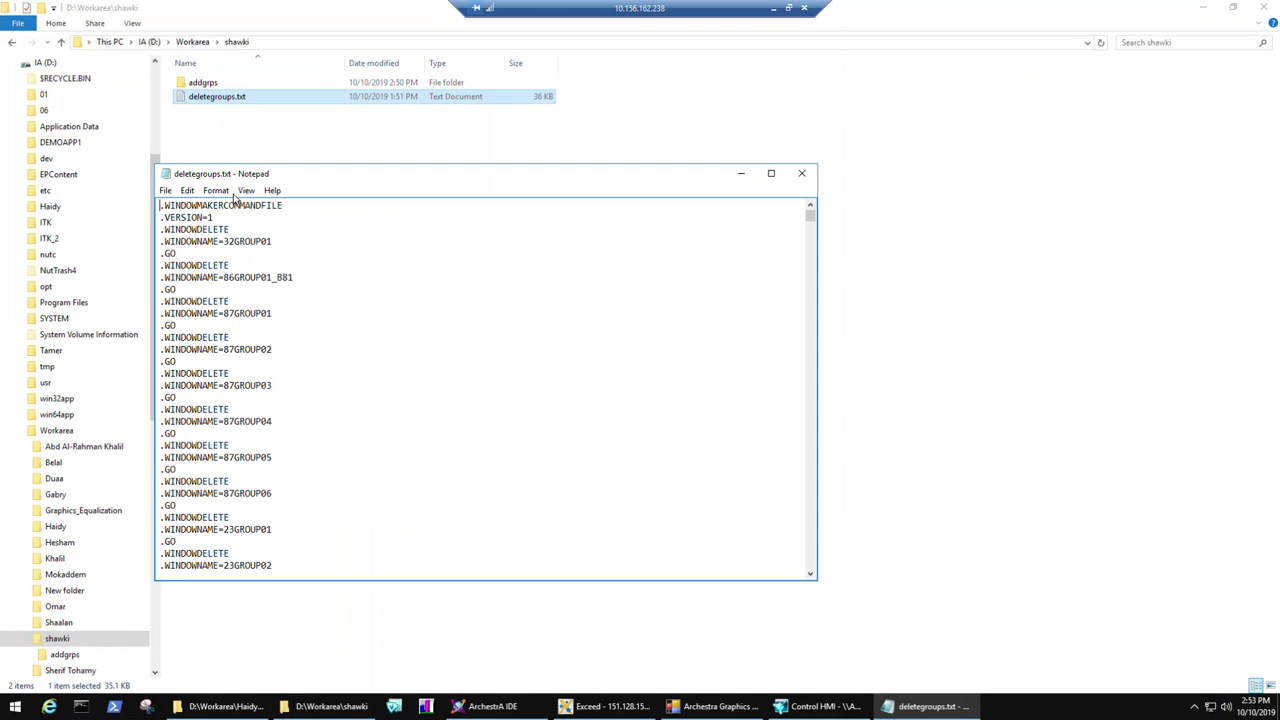
drag(251, 259, 293, 278)
shift+click(250, 363)
click(250, 363)
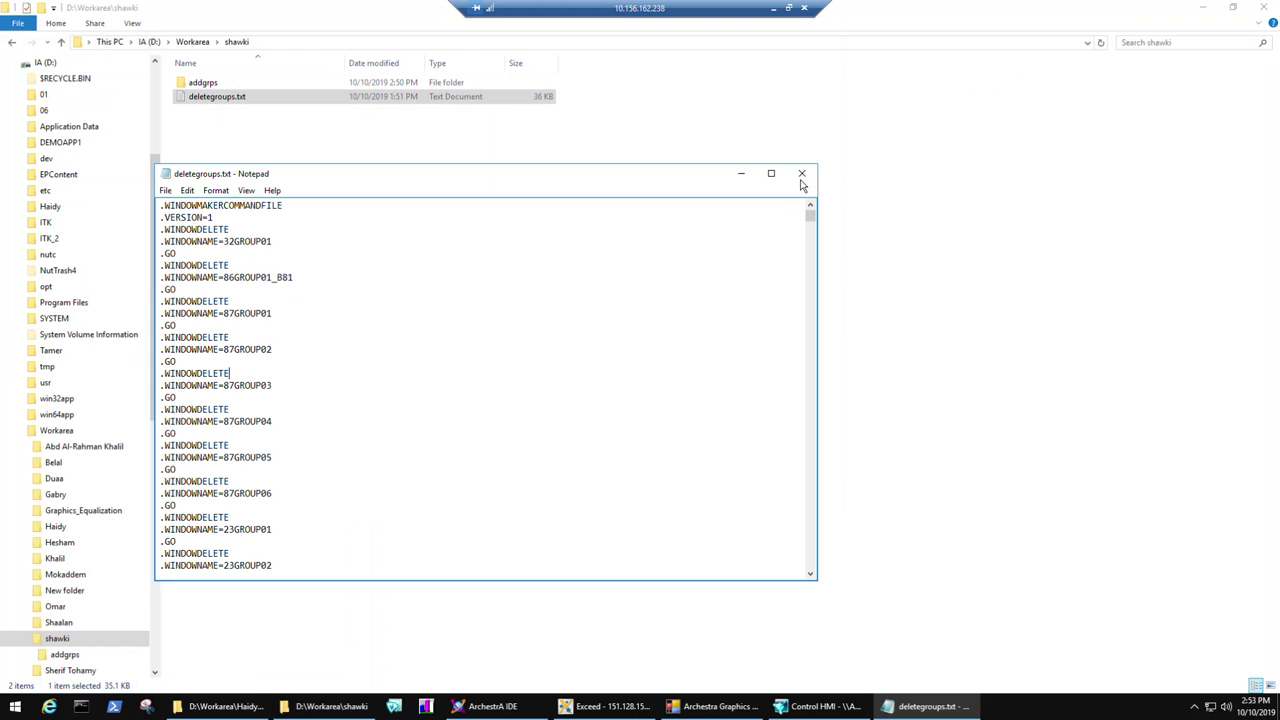
click(801, 173)
- Switch to ArchestrA IDE and look up the Process InTouch Command File option for the $ControlHMI_v71 template
click(487, 706)
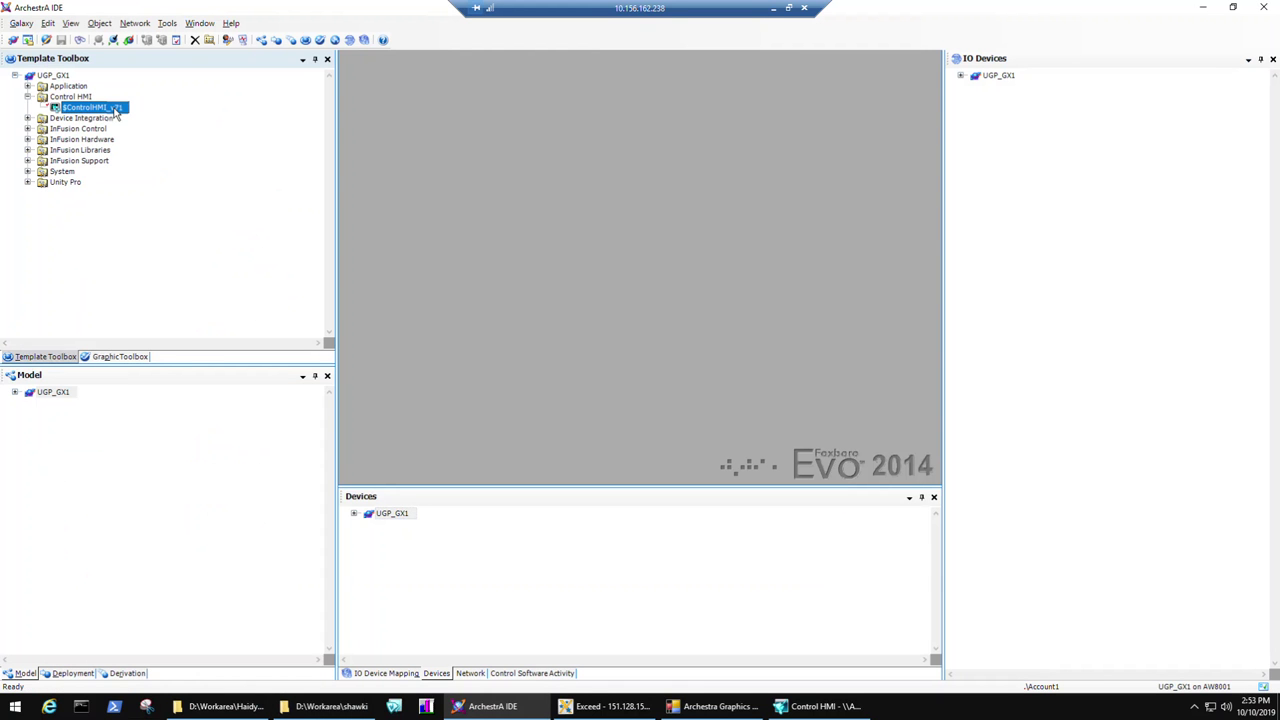
right_click(116, 109)
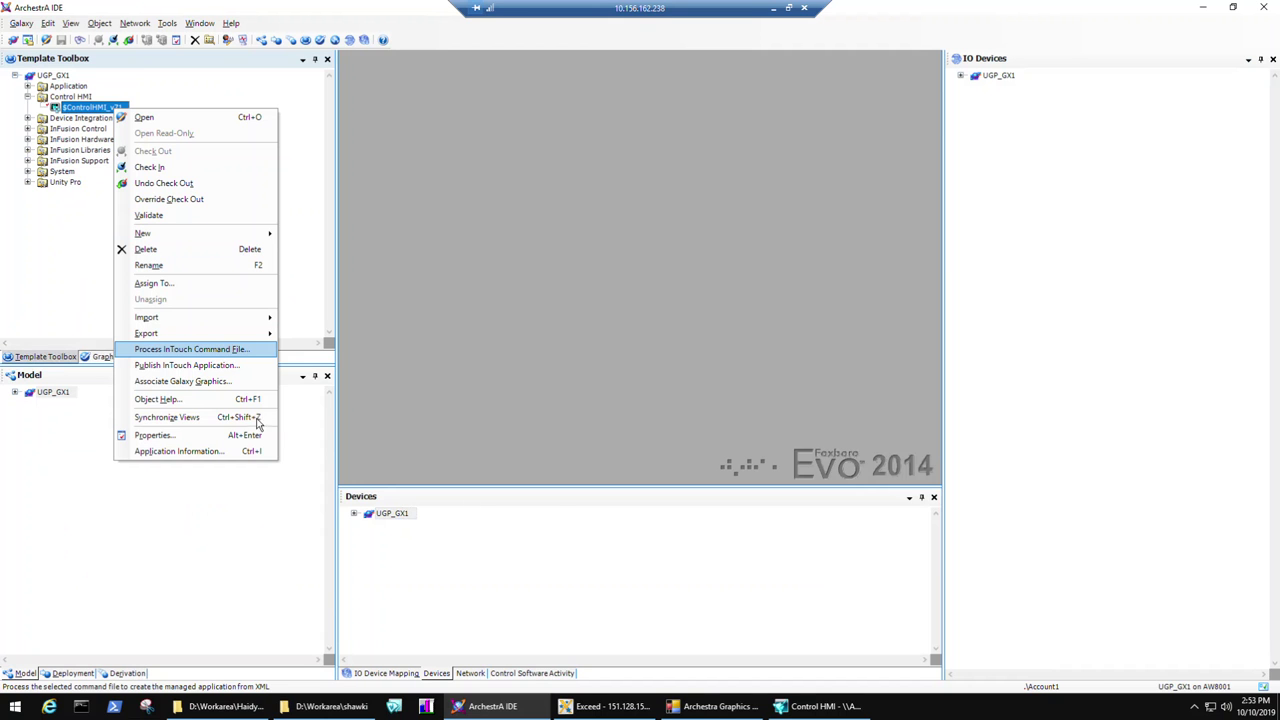
- Switch to File Explorer and examine the header and the WINDOWDELETE, WINDOWNAME and GO line structure of deletegroups.txt, closing it when done
click(325, 706)
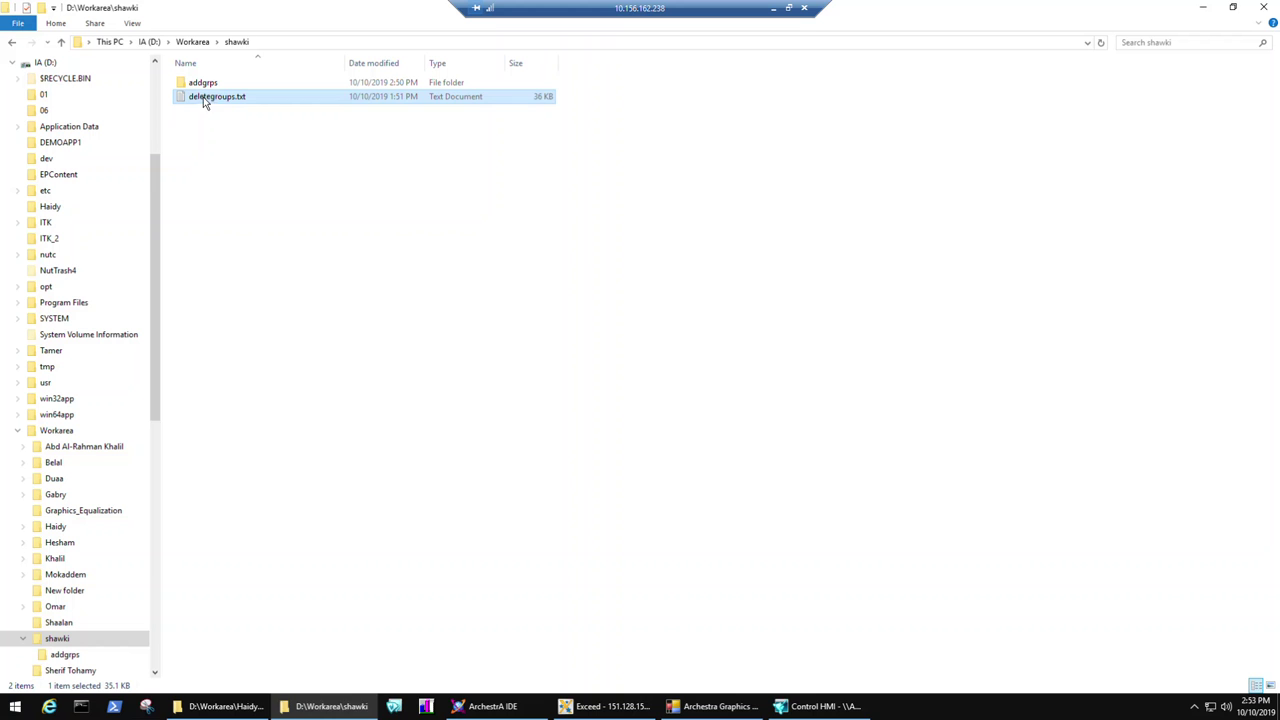
double_click(206, 102)
drag(202, 205, 262, 205)
click(191, 220)
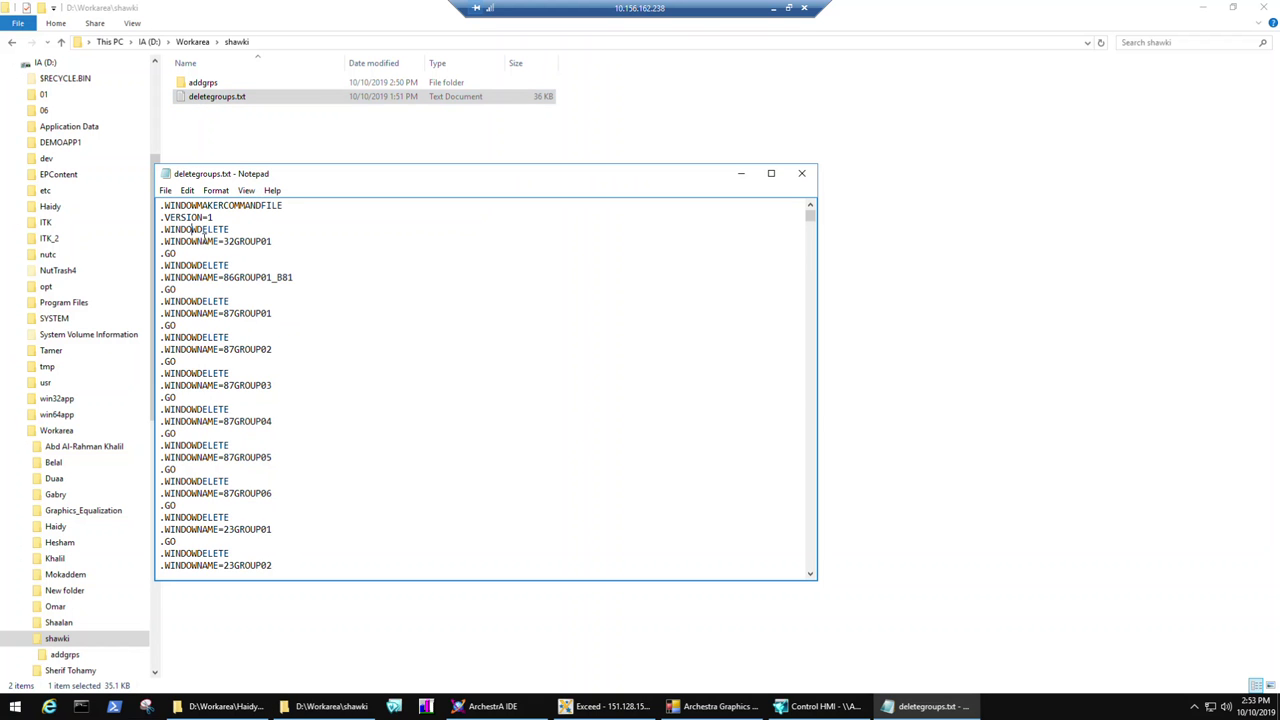
click(186, 241)
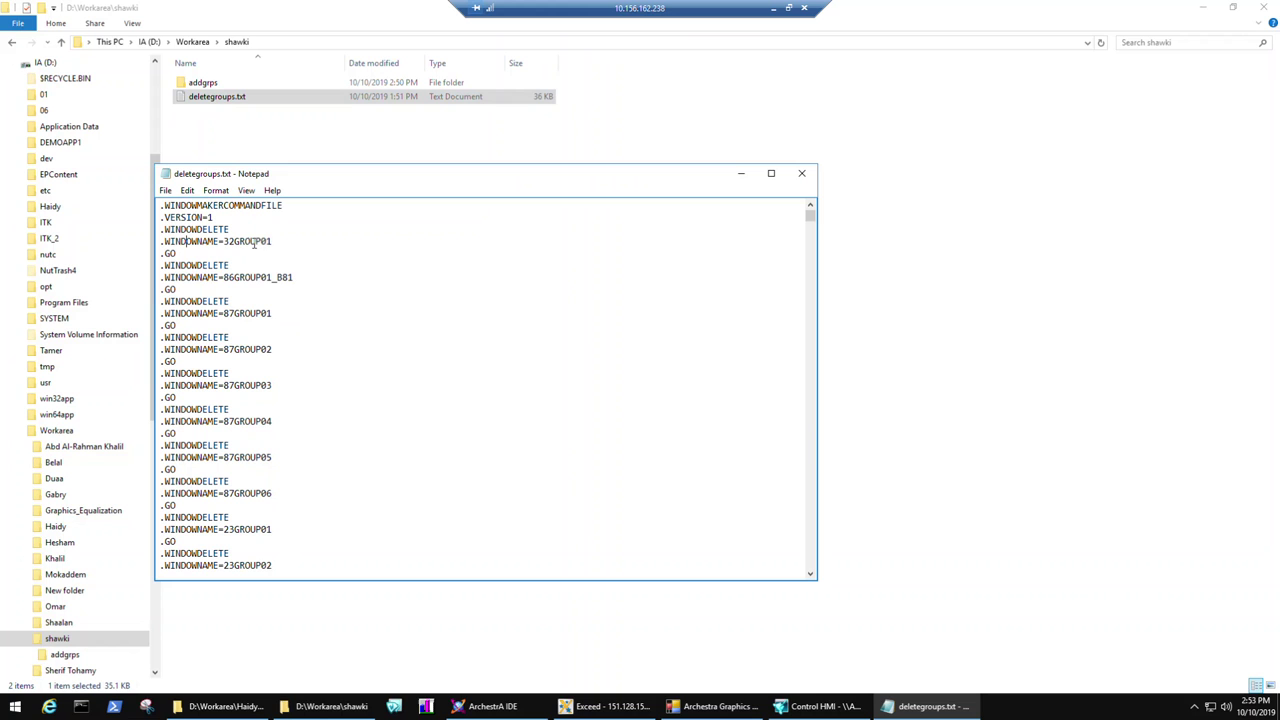
click(189, 290)
click(192, 301)
key(alt+F4)
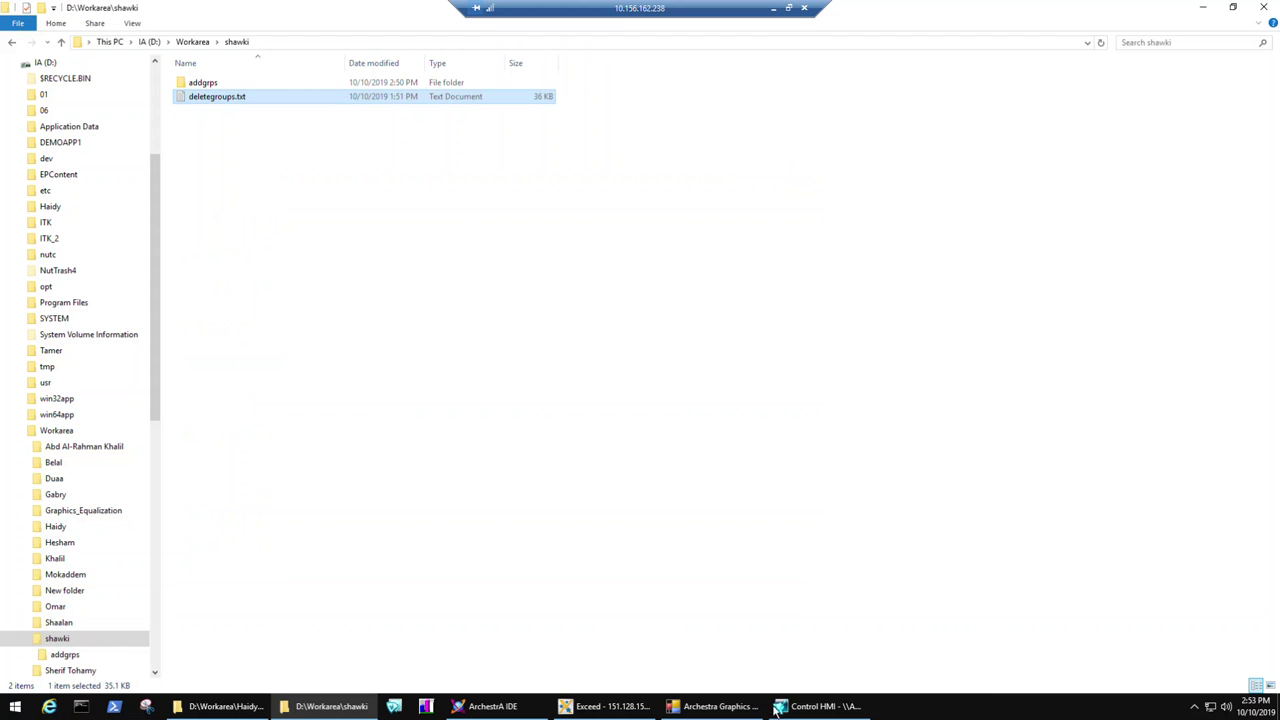
- Switch to the Control HMI window to check the group windows in its Project View
click(800, 706)
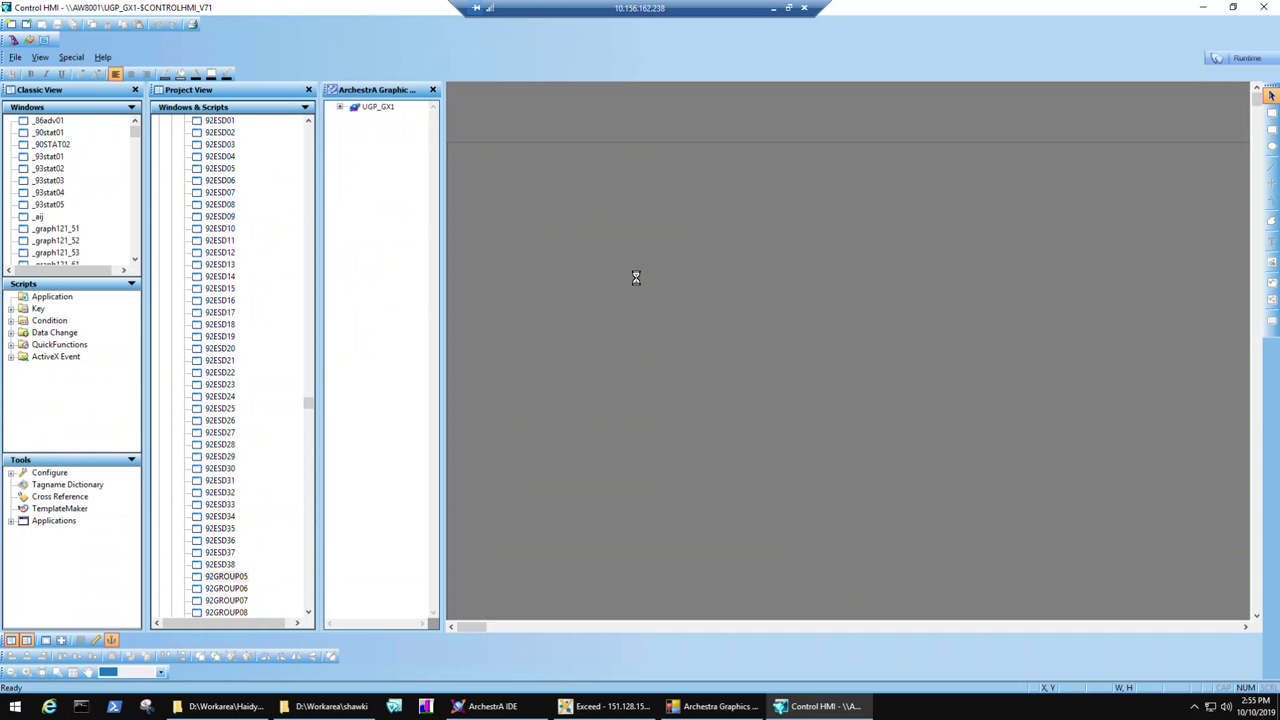
click(773, 7)
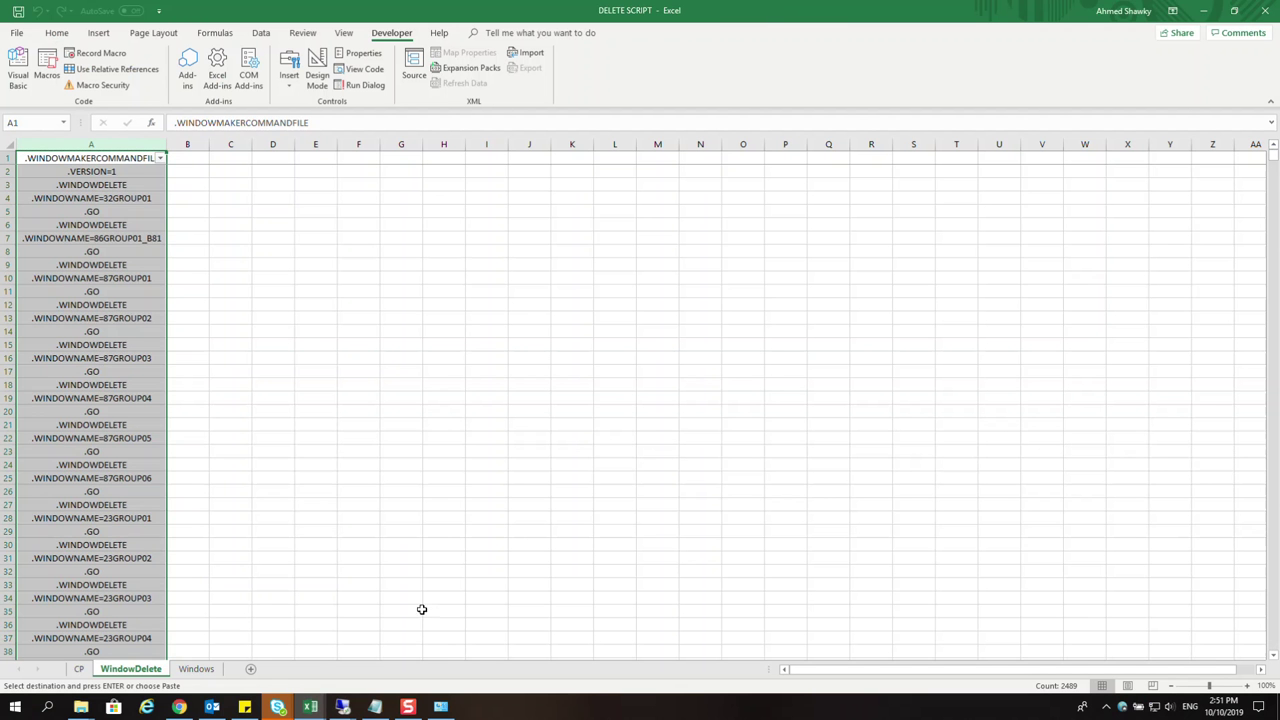
click(86, 708)
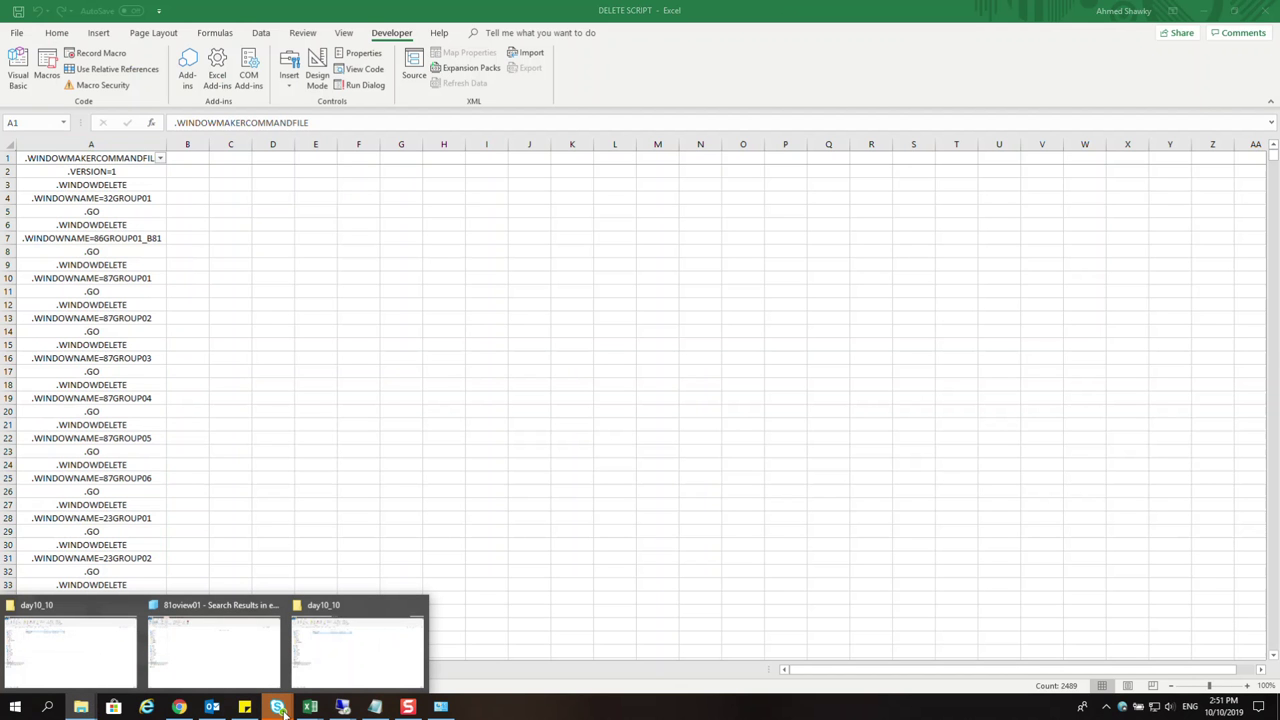
mouse_move(342, 707)
click(478, 672)
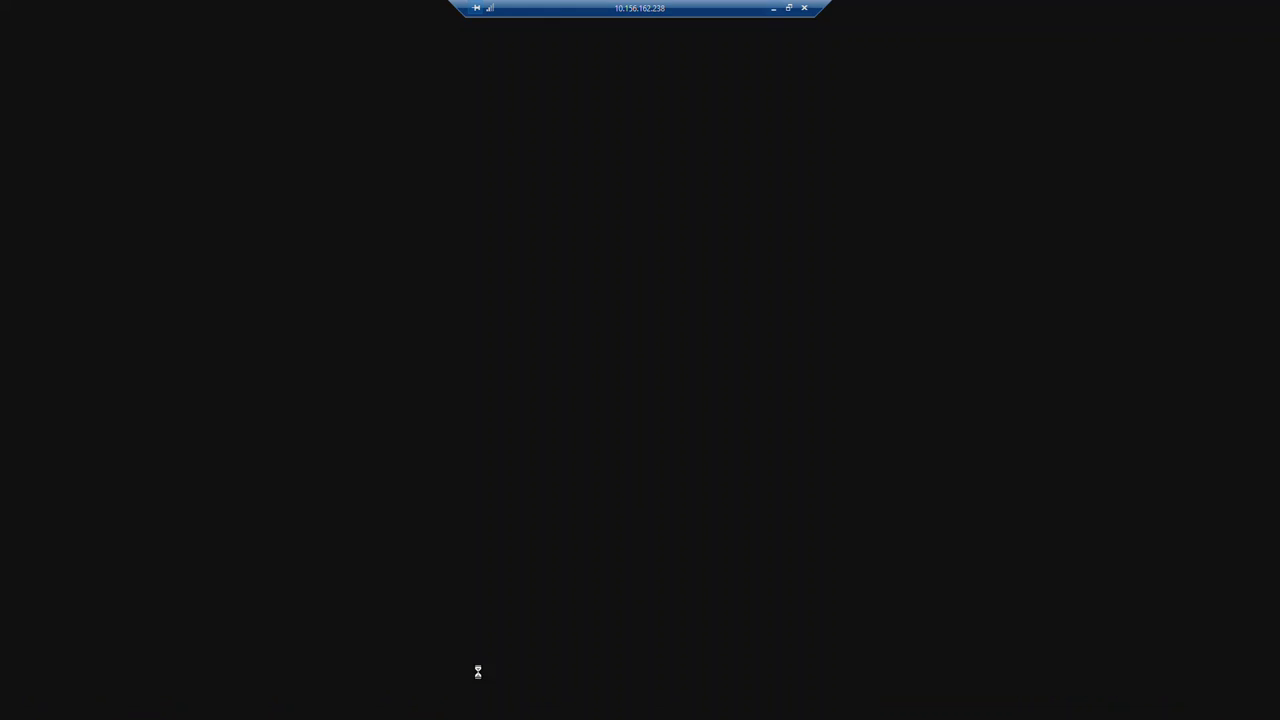
- Switch to Archestra Graphics Bulk Editor, examine the Displays toolset and its R32 folder under UGP, and minimize the editor
click(708, 706)
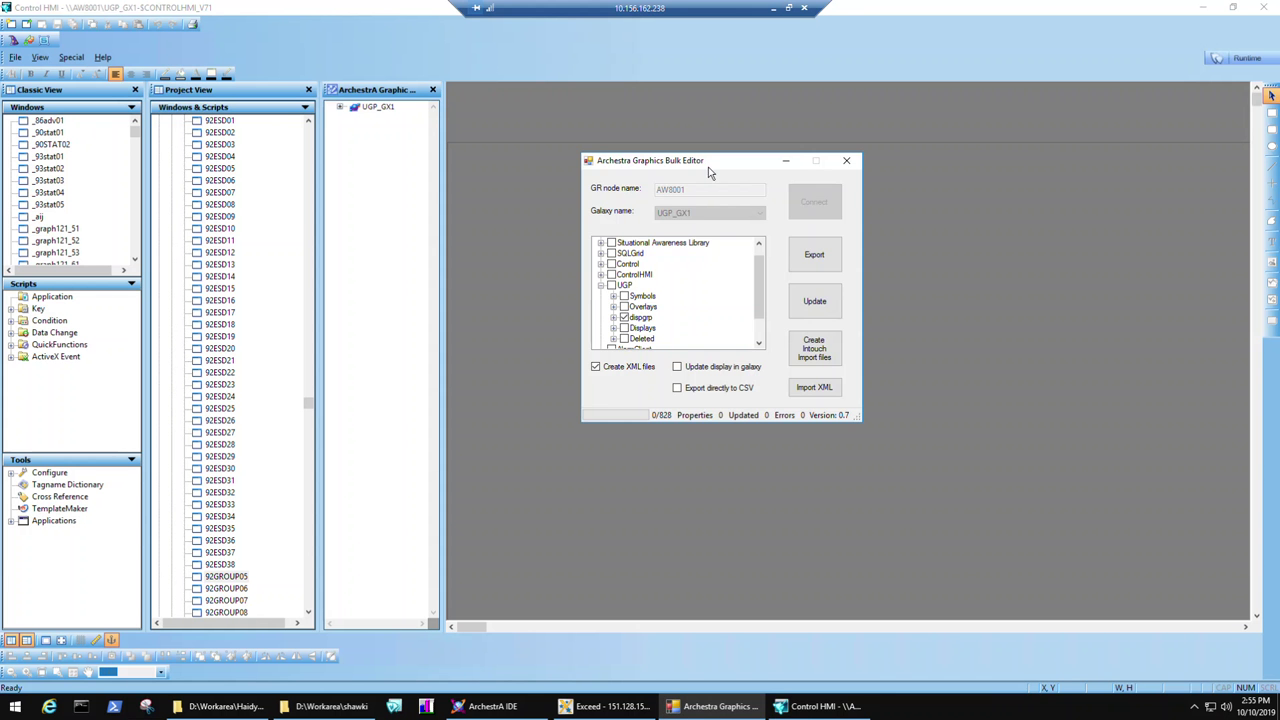
click(613, 328)
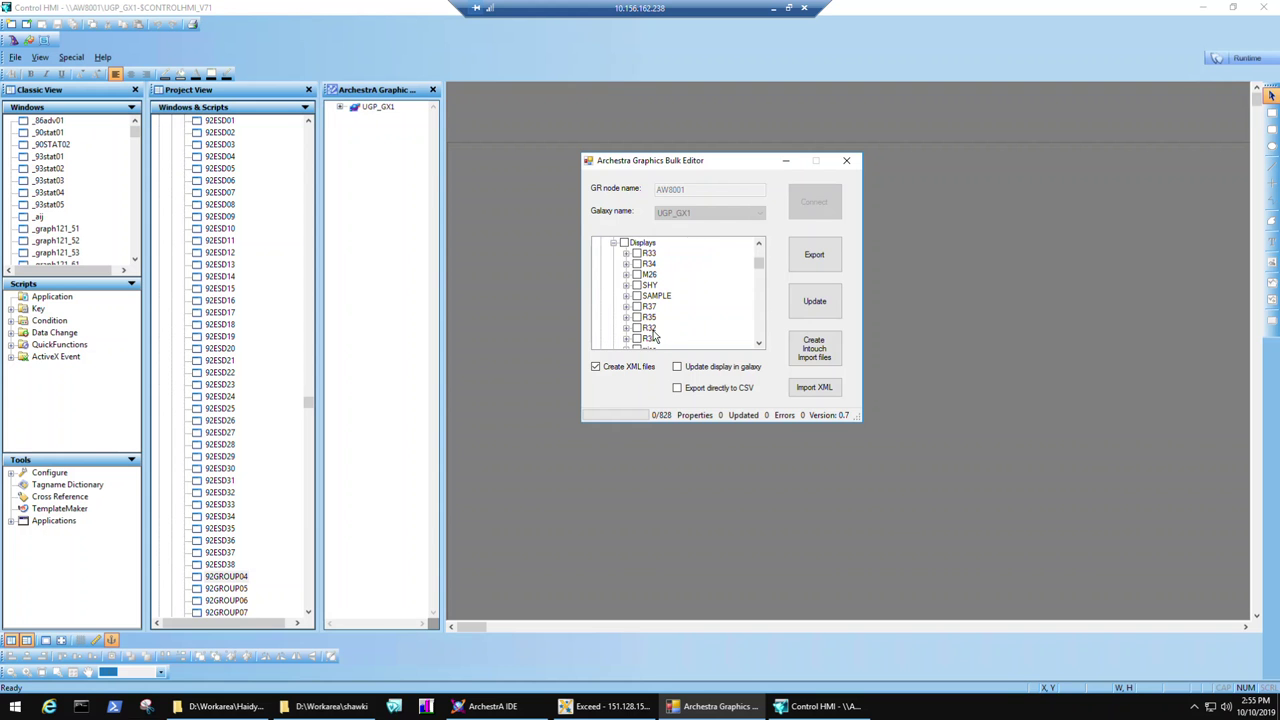
click(626, 328)
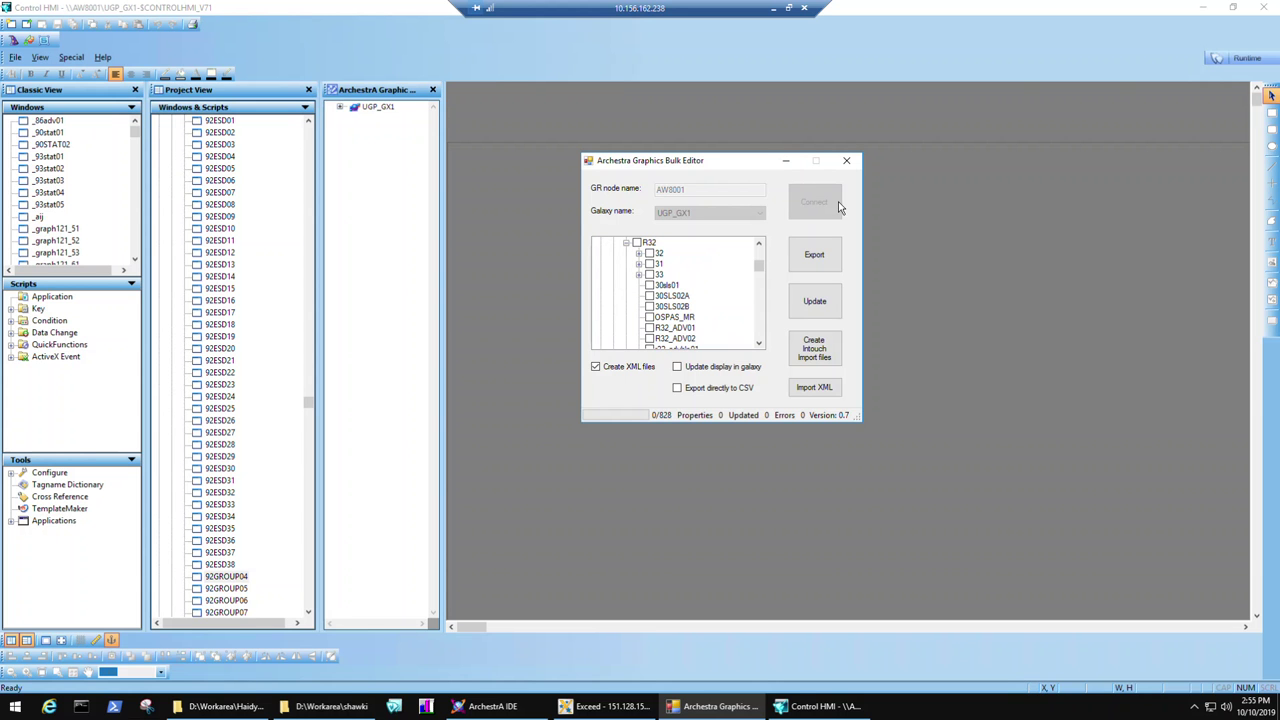
click(786, 161)
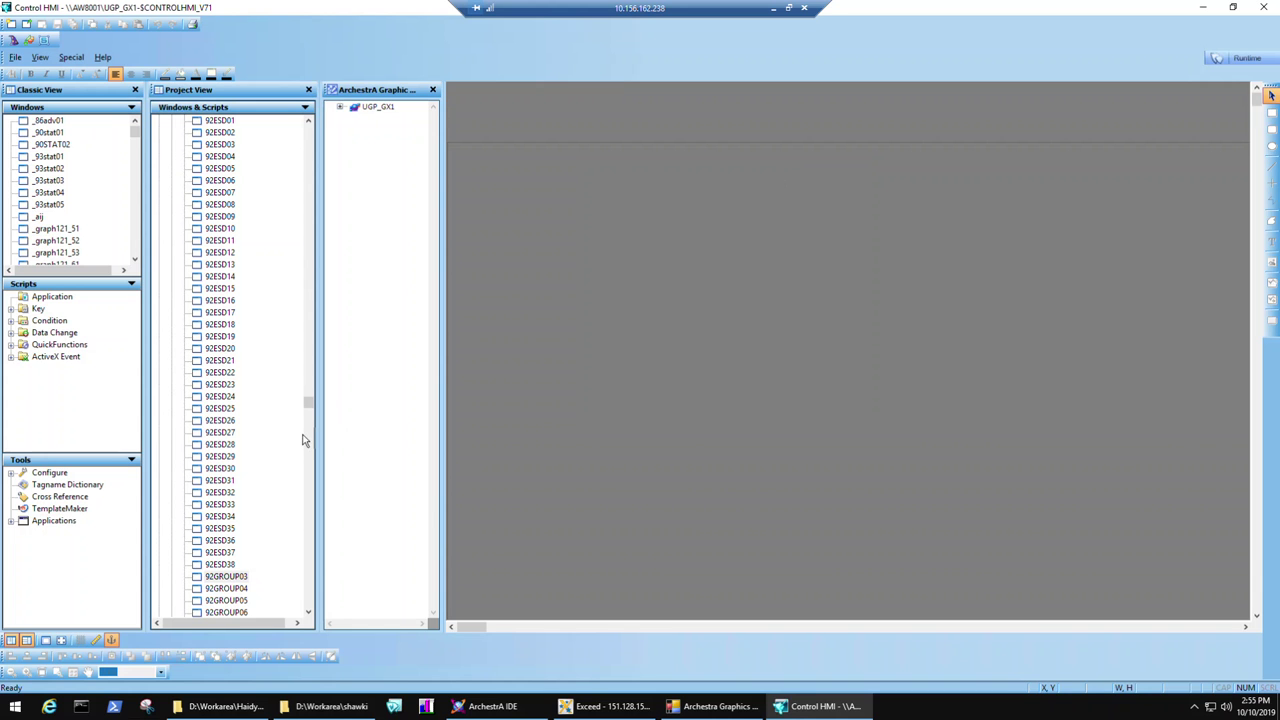
- Check the 94-series group windows in the Project View list of Control HMI
mouse_move(305, 440)
click(306, 438)
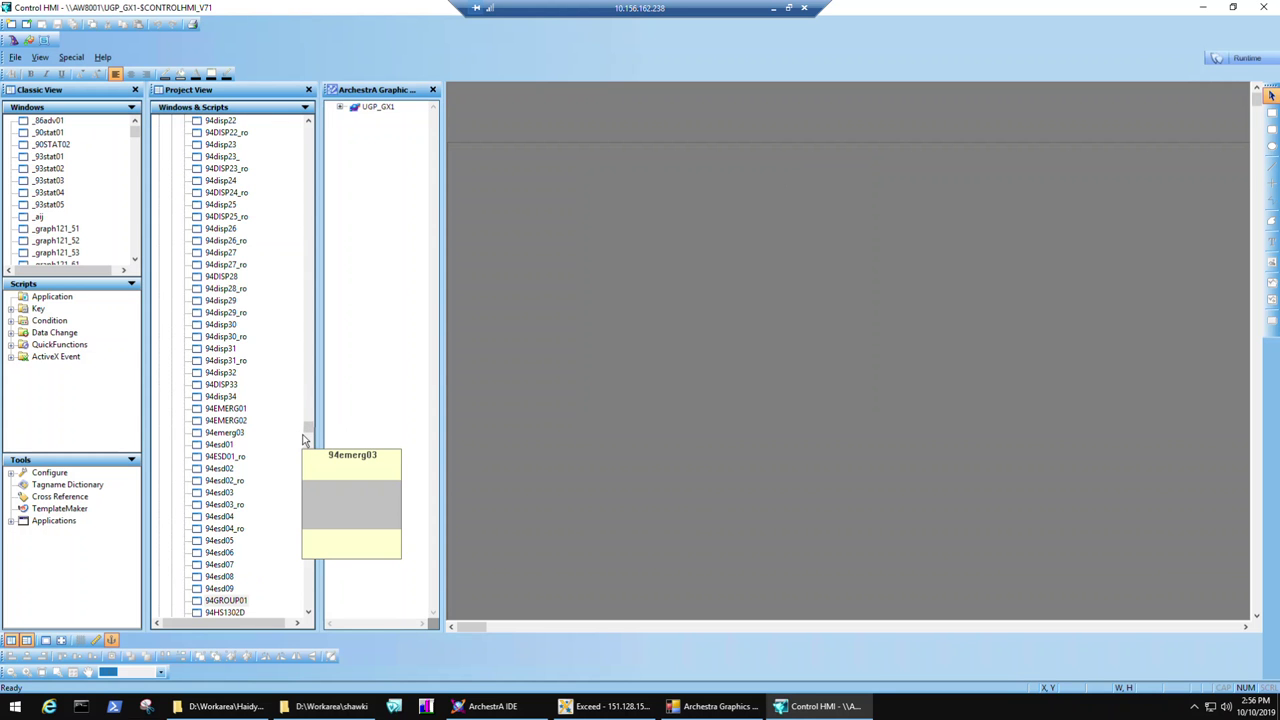
scroll(305, 440, down, 1)
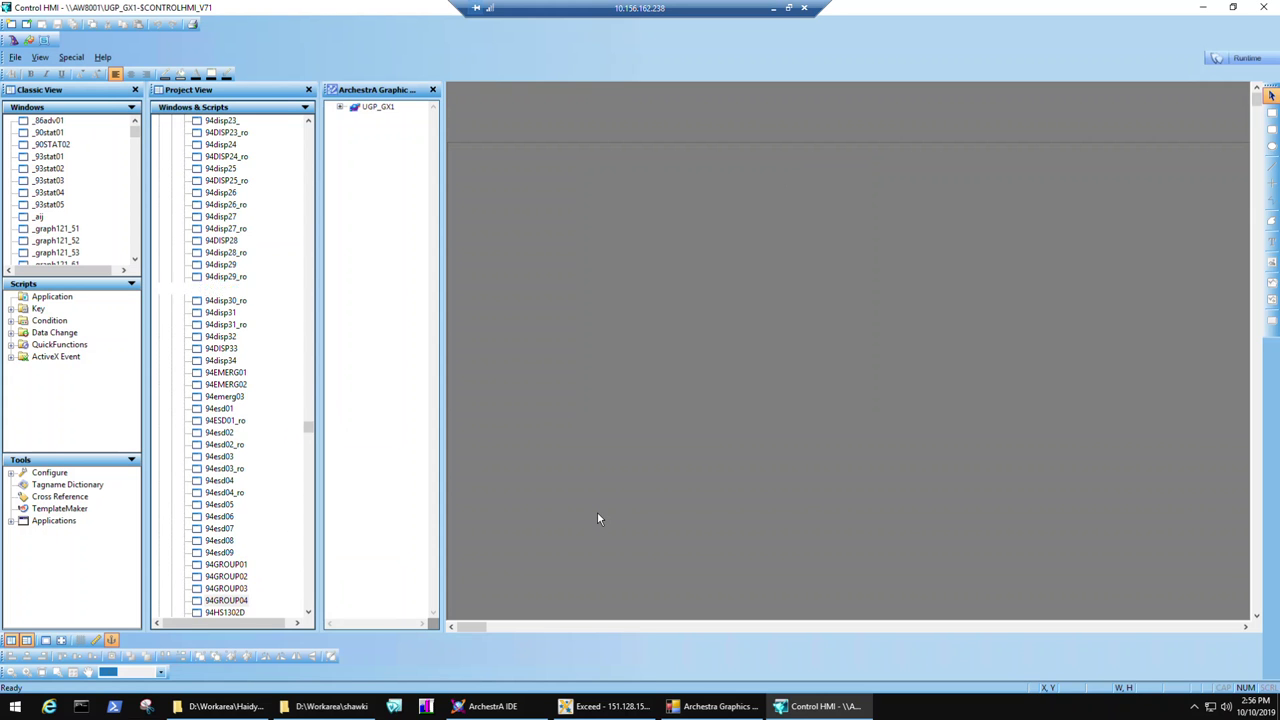
scroll(597, 514, down, 1)
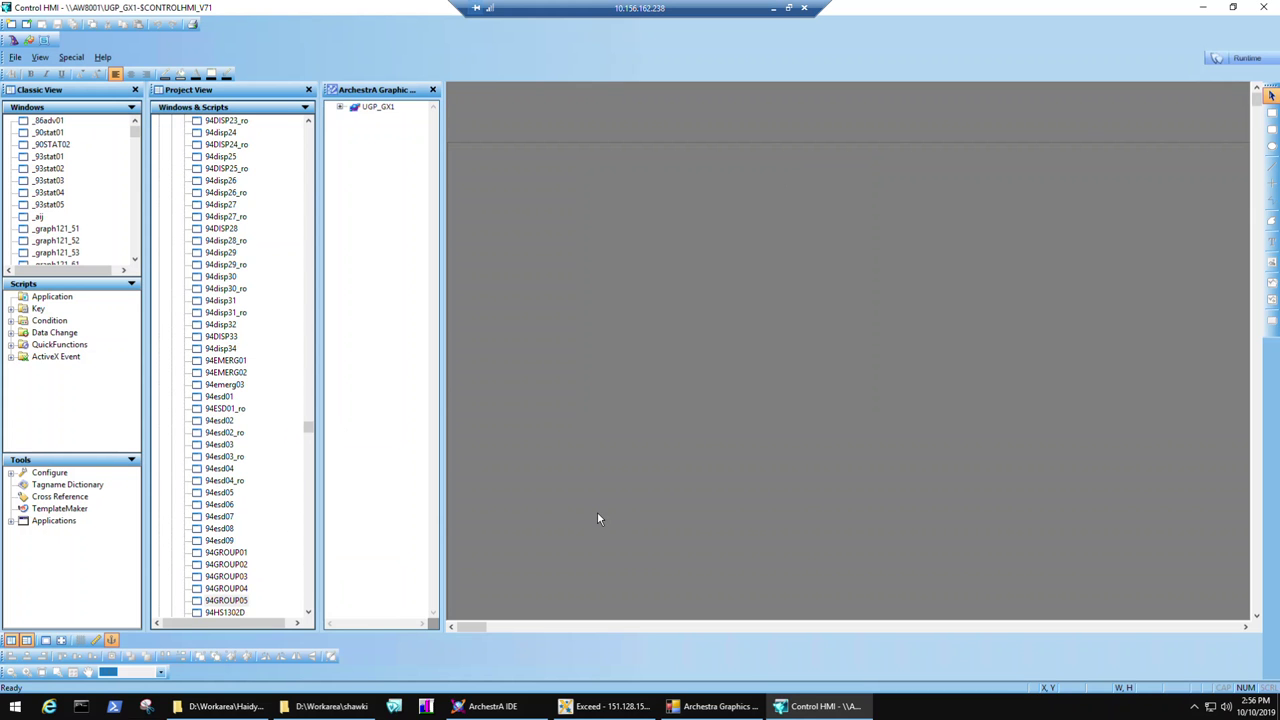
scroll(597, 513, down, 1)
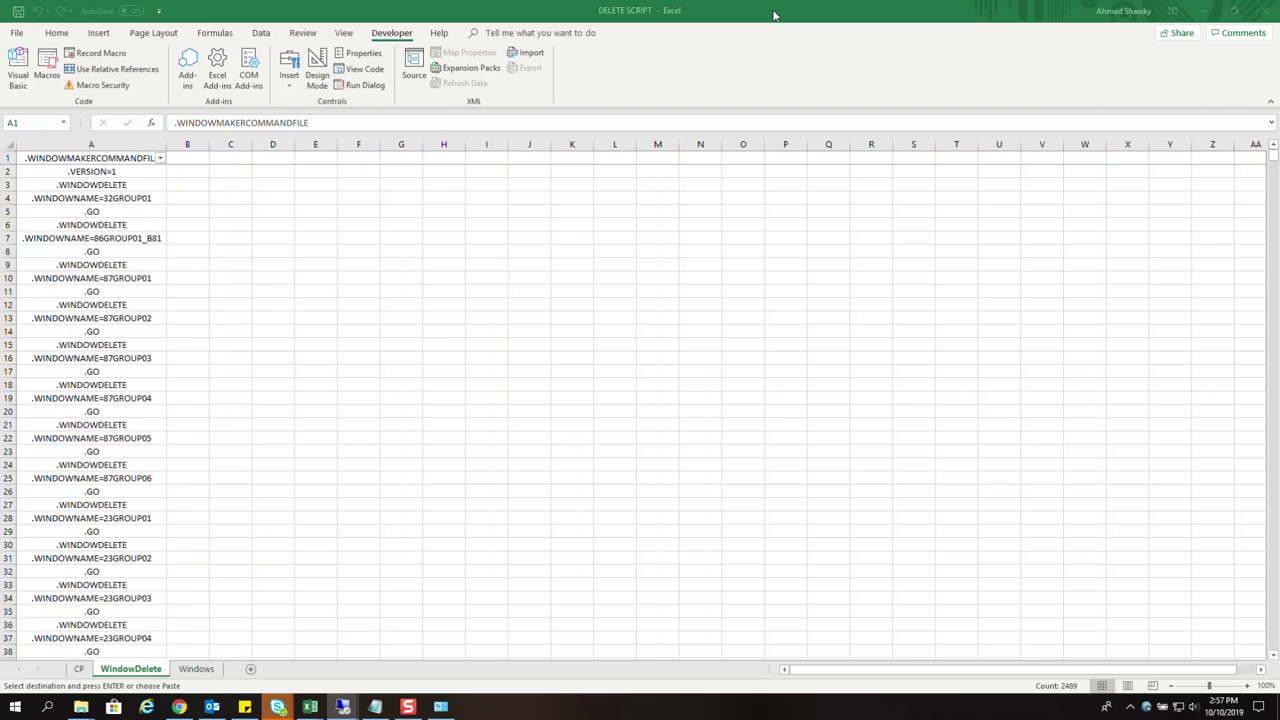
- Switch to the Master_Displays Testing Log Registry_UGP workbook in local Excel, clear its filters, and close it to return to DELETE SCRIPT
click(310, 707)
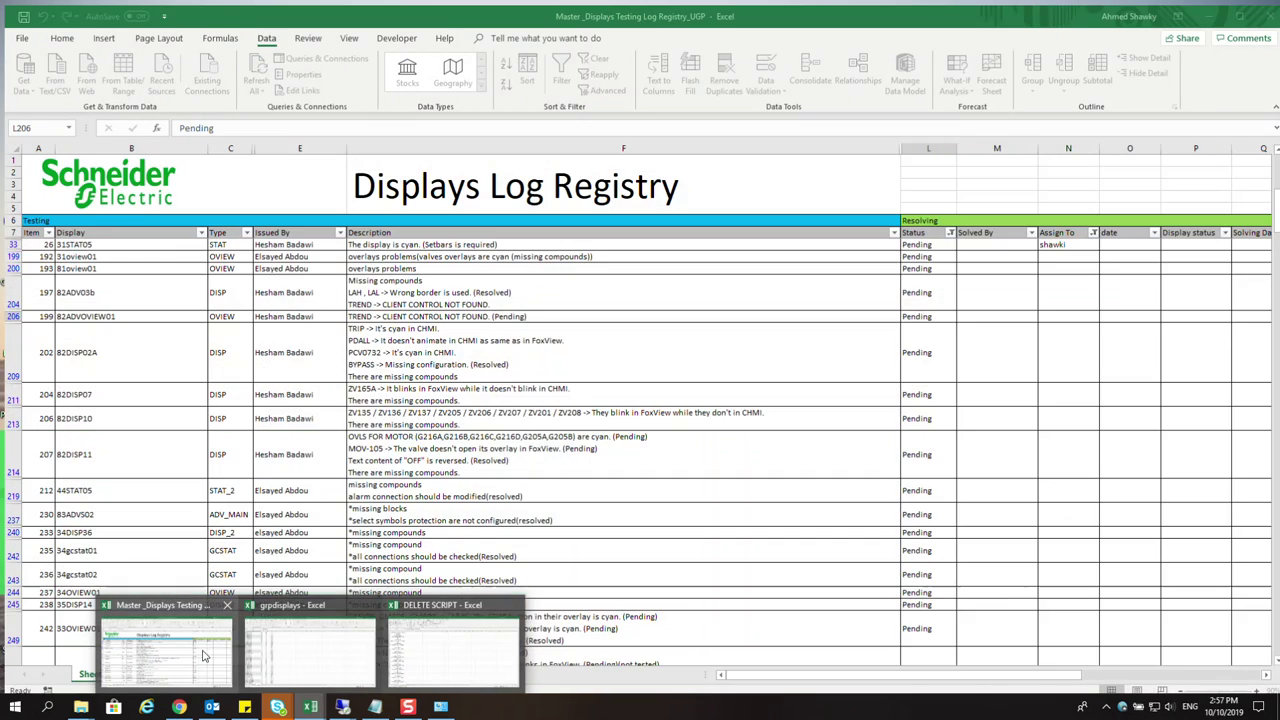
click(165, 650)
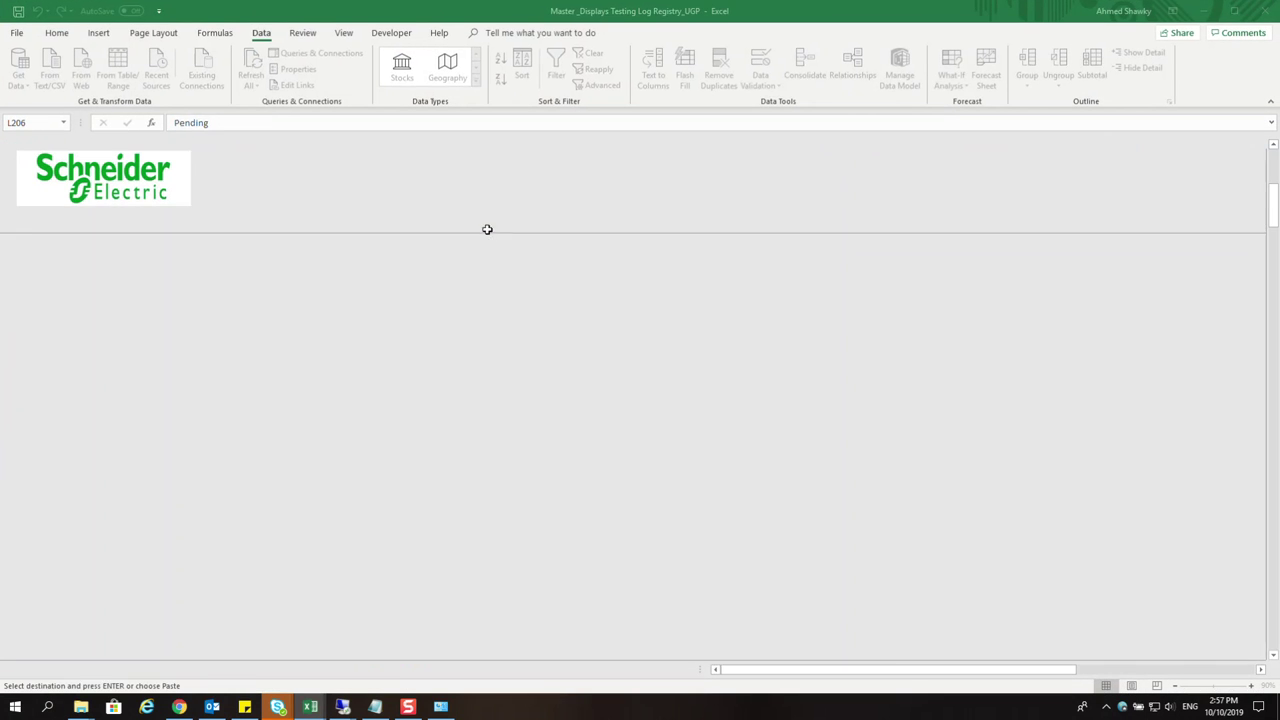
click(430, 287)
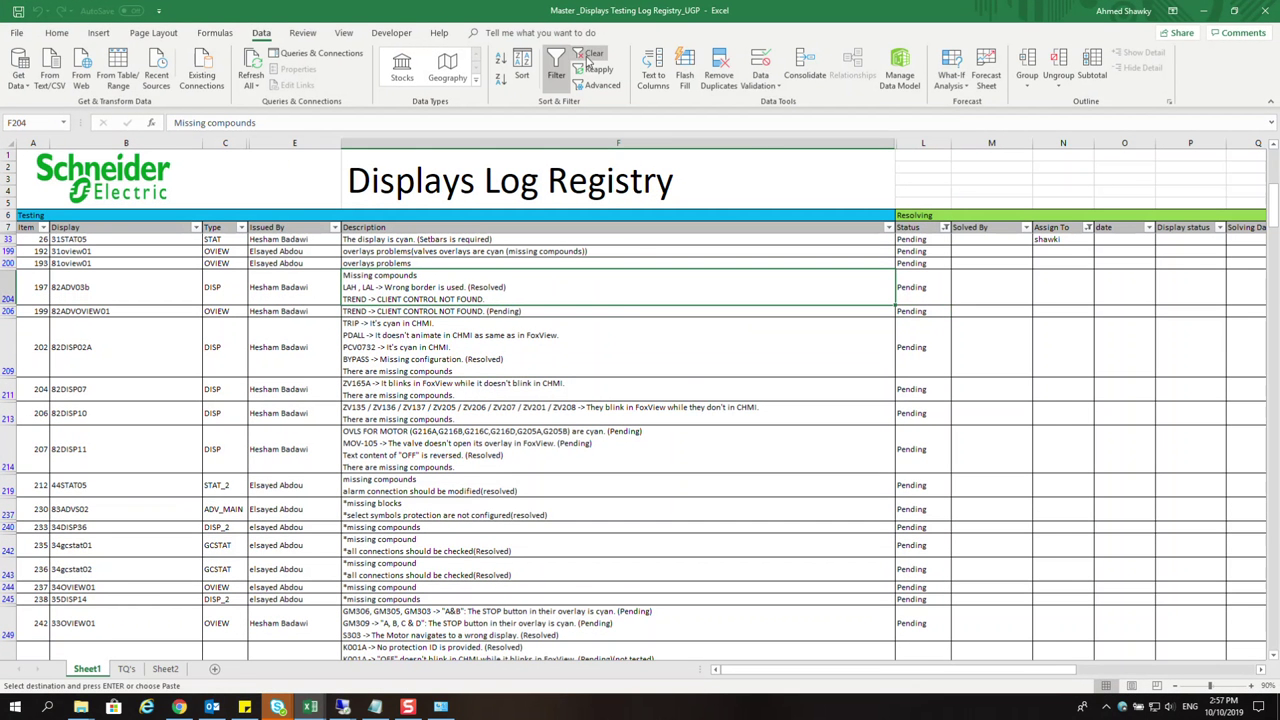
click(591, 54)
click(393, 308)
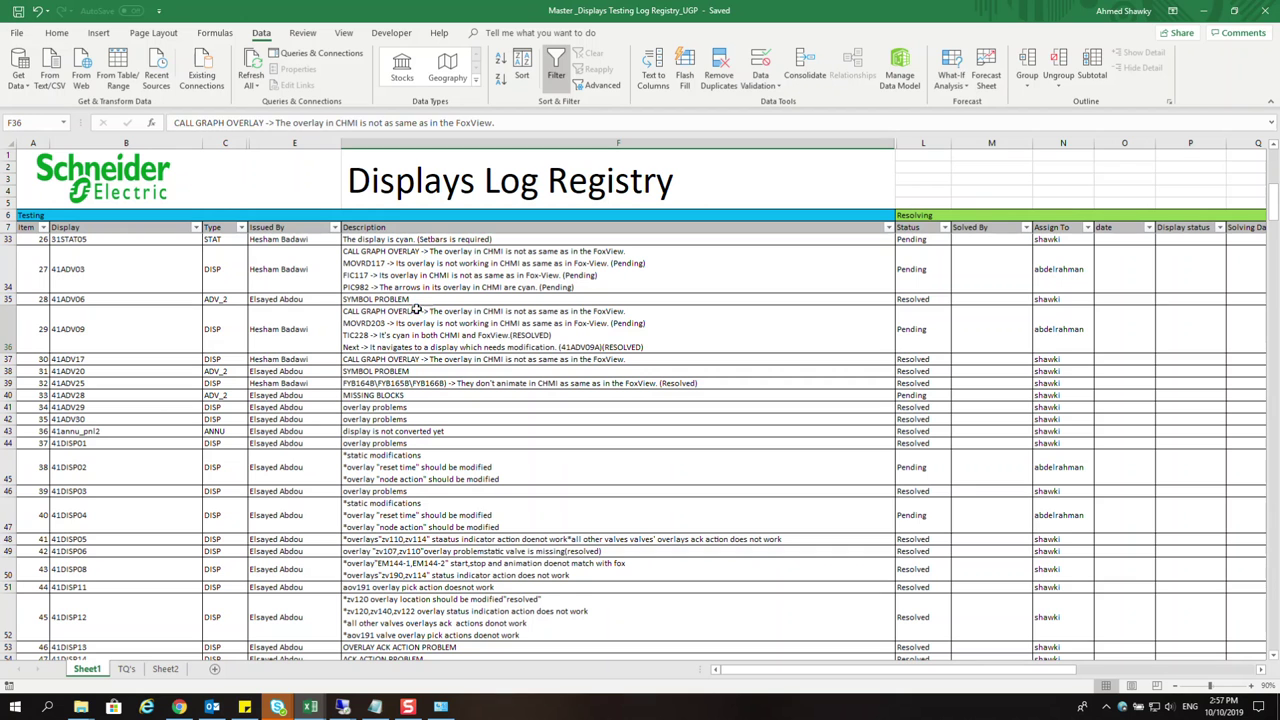
click(1265, 10)
click(570, 398)
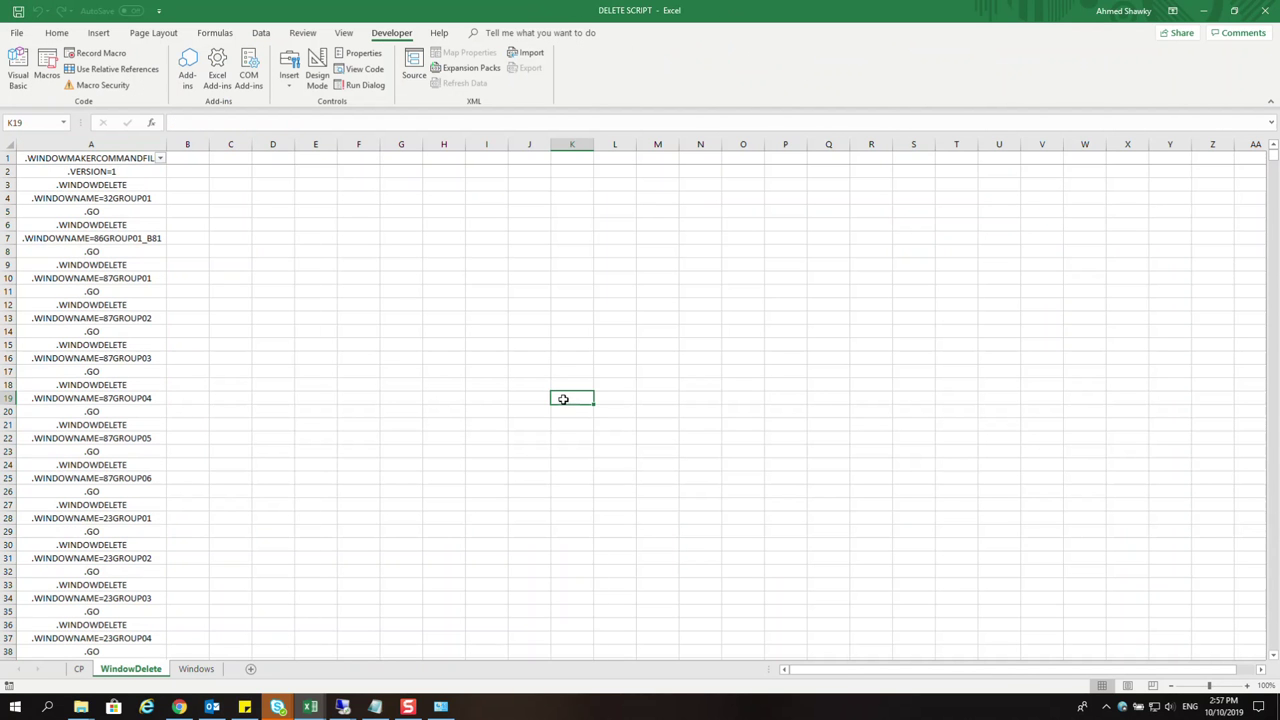
- Return to Control HMI in the 10.156.162.238 remote session and check which 94GROUP windows have been added in Project View
mouse_move(335, 709)
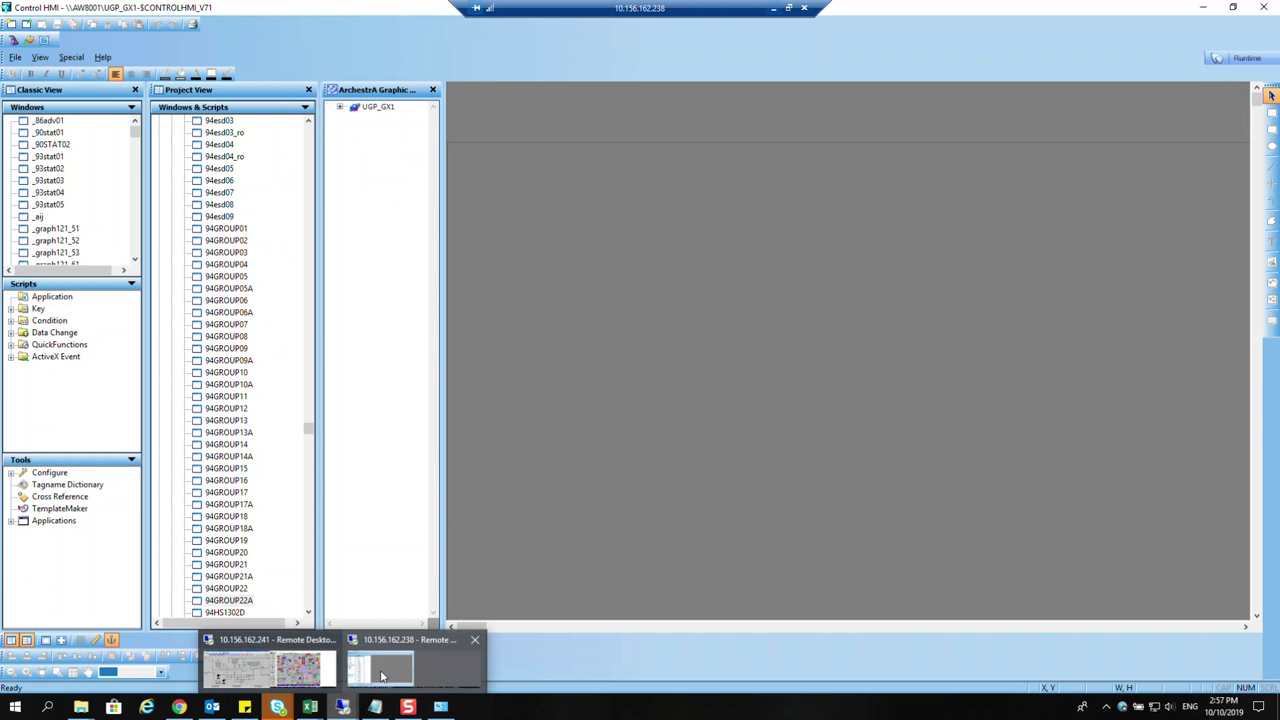
click(410, 665)
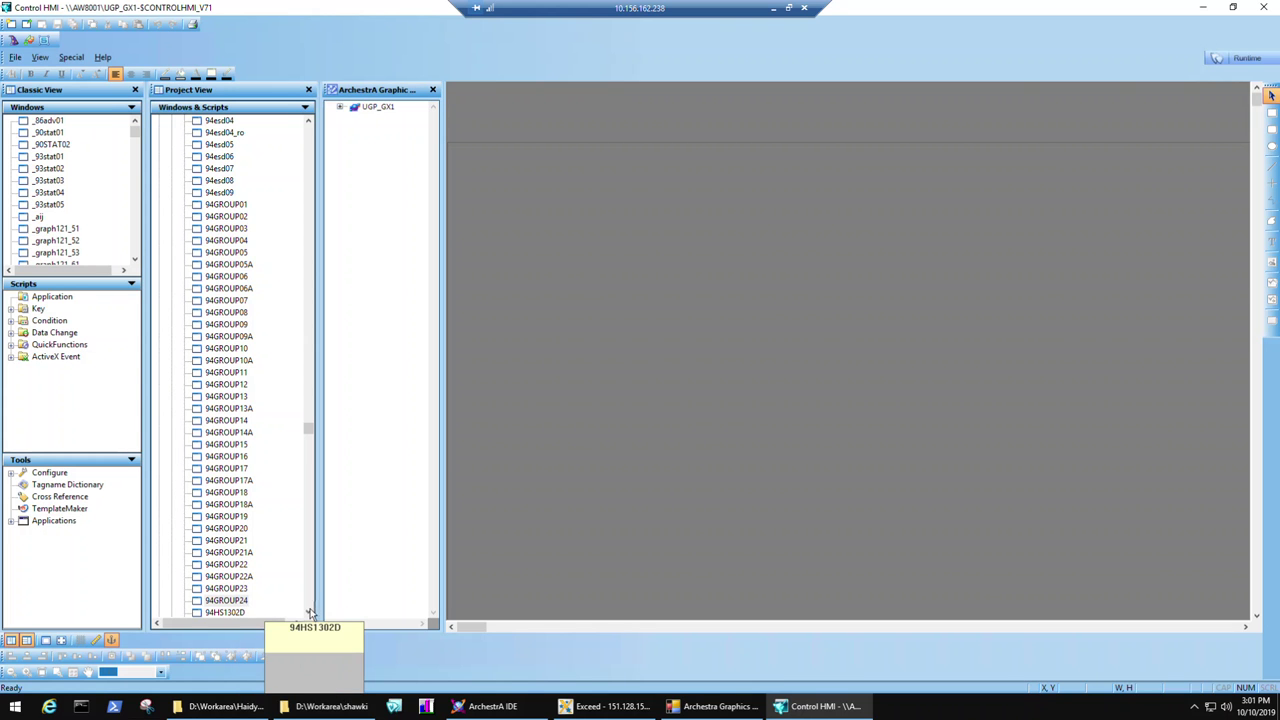
scroll(260, 622, down, 1)
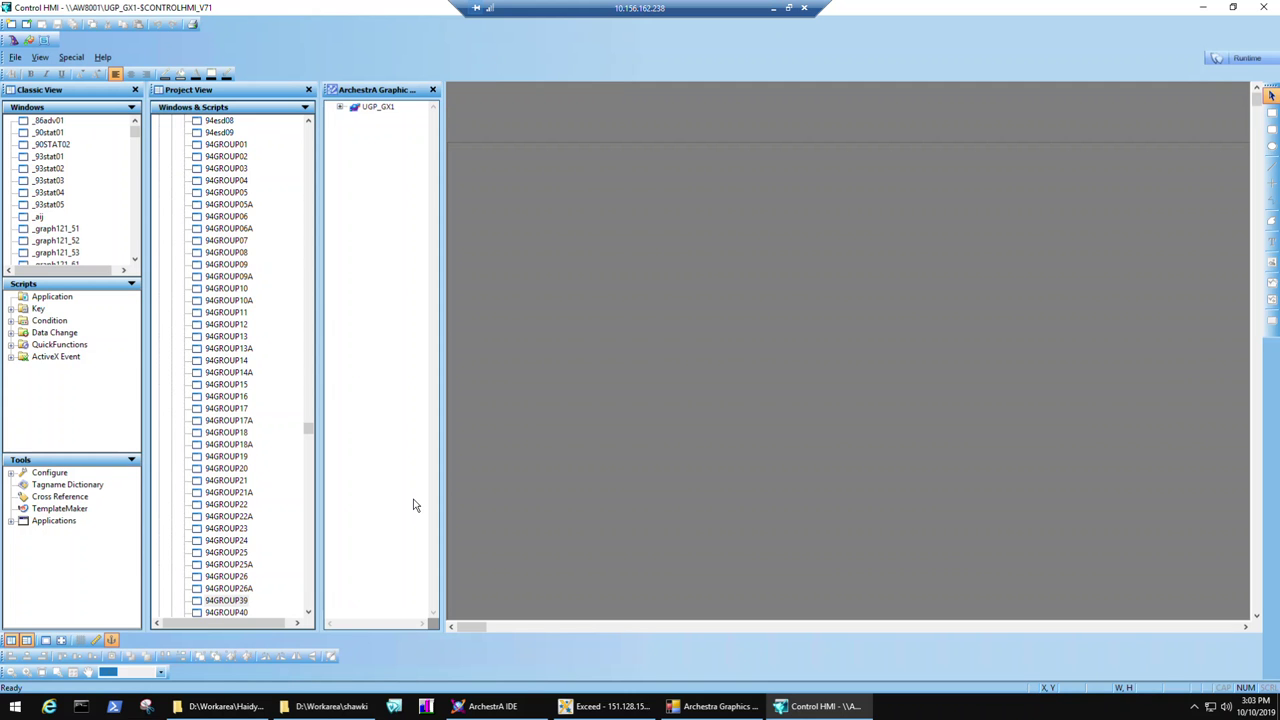
- Switch to the DELETE SCRIPT workbook and examine the last group window names in the Windows sheet list
click(775, 9)
click(190, 668)
scroll(70, 480, down, 20)
scroll(62, 547, up, 20)
scroll(106, 483, right, 1)
scroll(106, 483, left, 1)
scroll(110, 540, up, 7)
scroll(111, 480, up, 20)
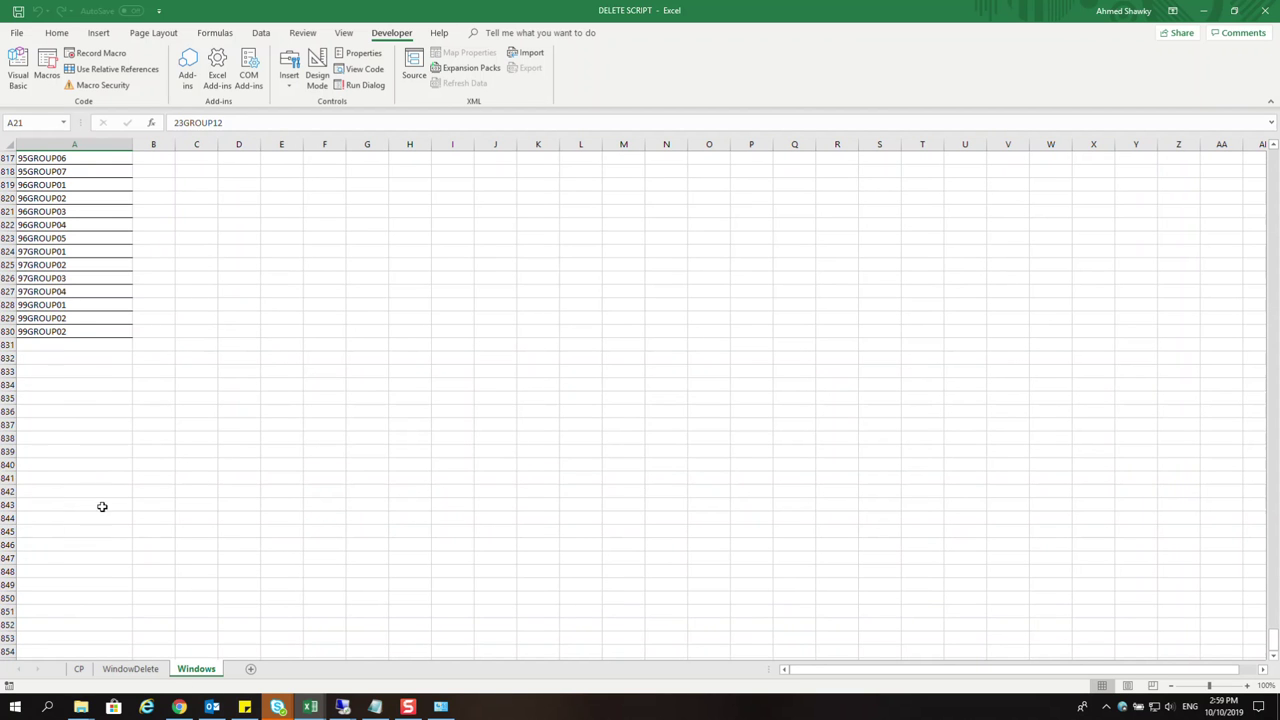
scroll(102, 507, up, 6)
scroll(50, 298, up, 1)
scroll(50, 298, up, 3)
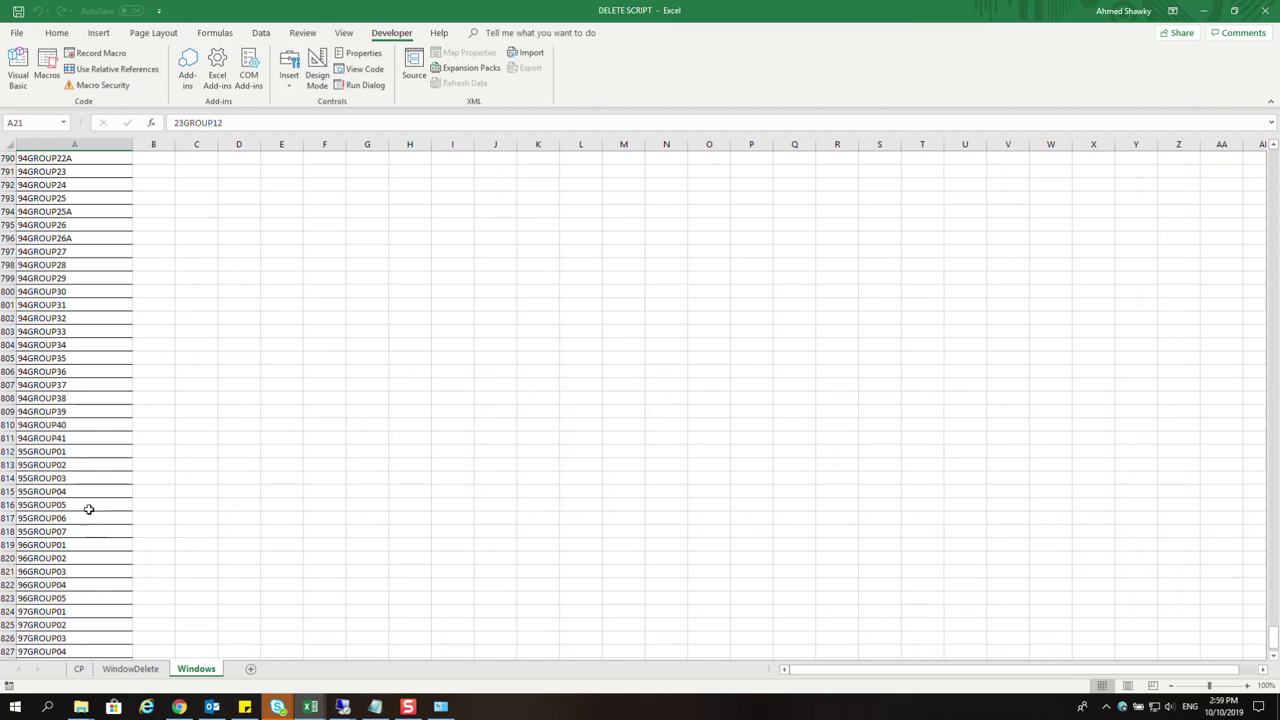
- Locate 94GROUP38 near the end of the Windows sheet list, and switch to Control HMI in the 10.156.162.238 remote session to compare the windows
scroll(88, 512, down, 2)
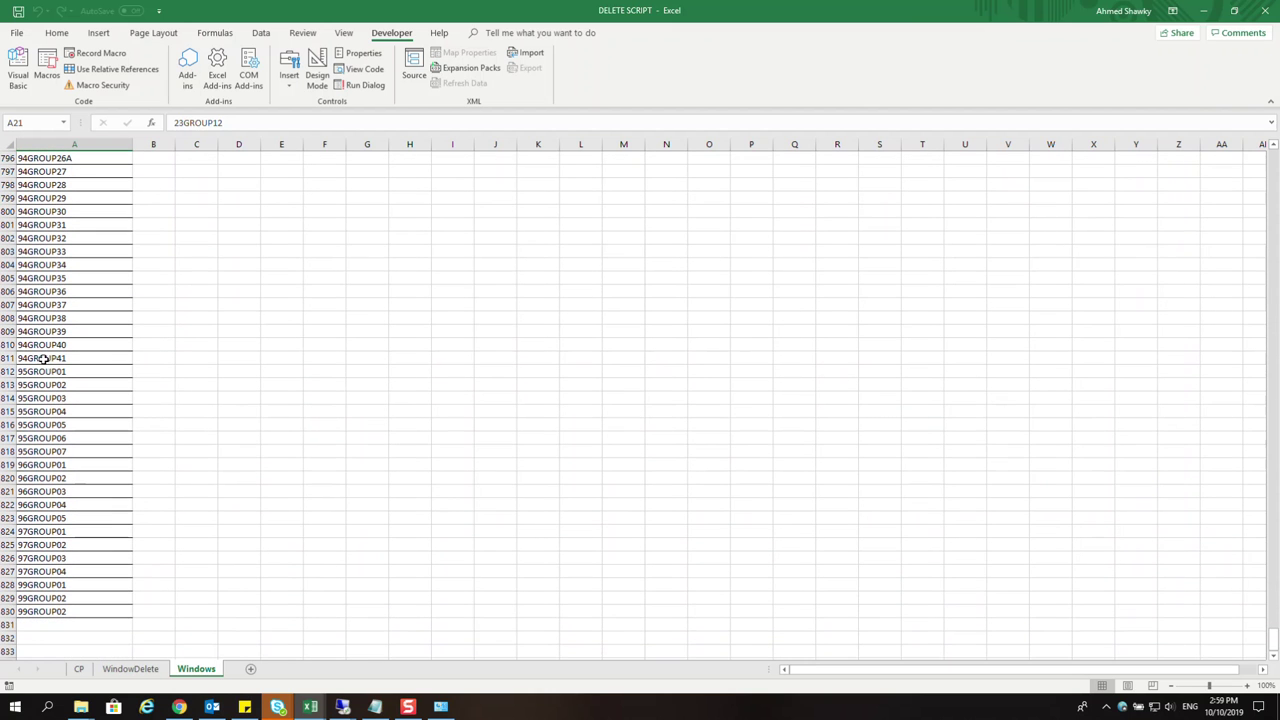
click(86, 333)
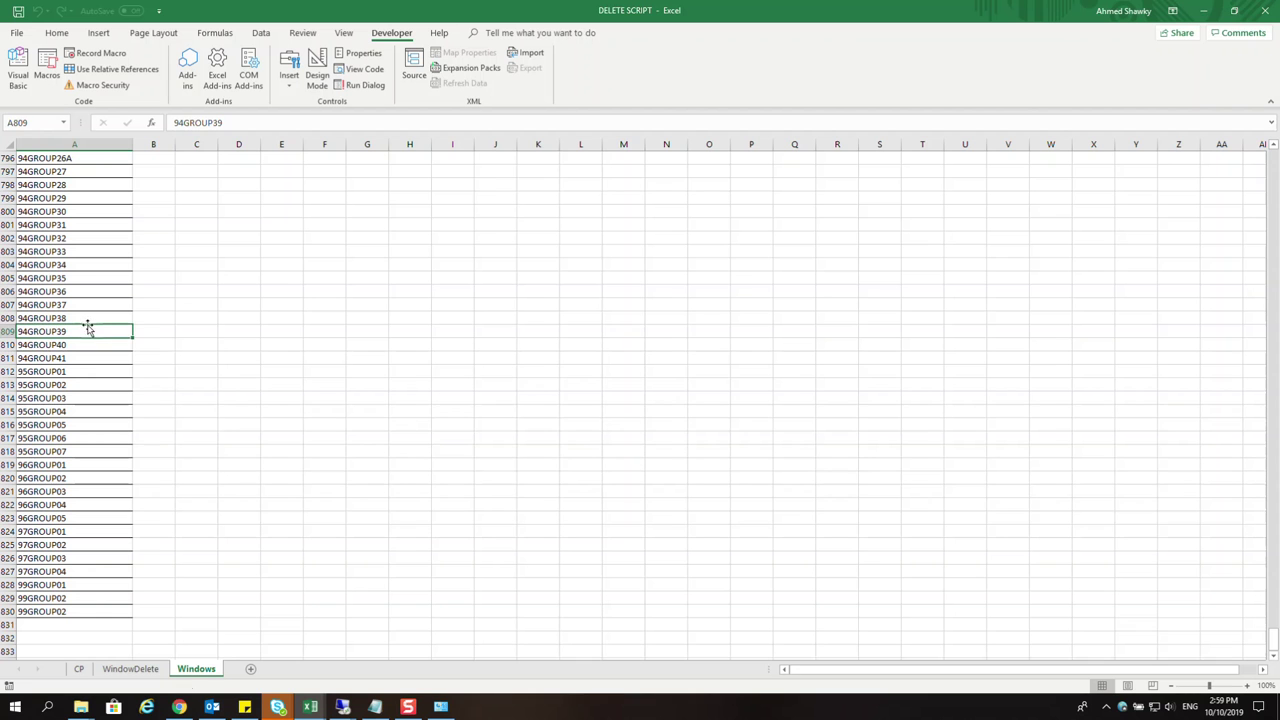
key(Up)
mouse_move(342, 706)
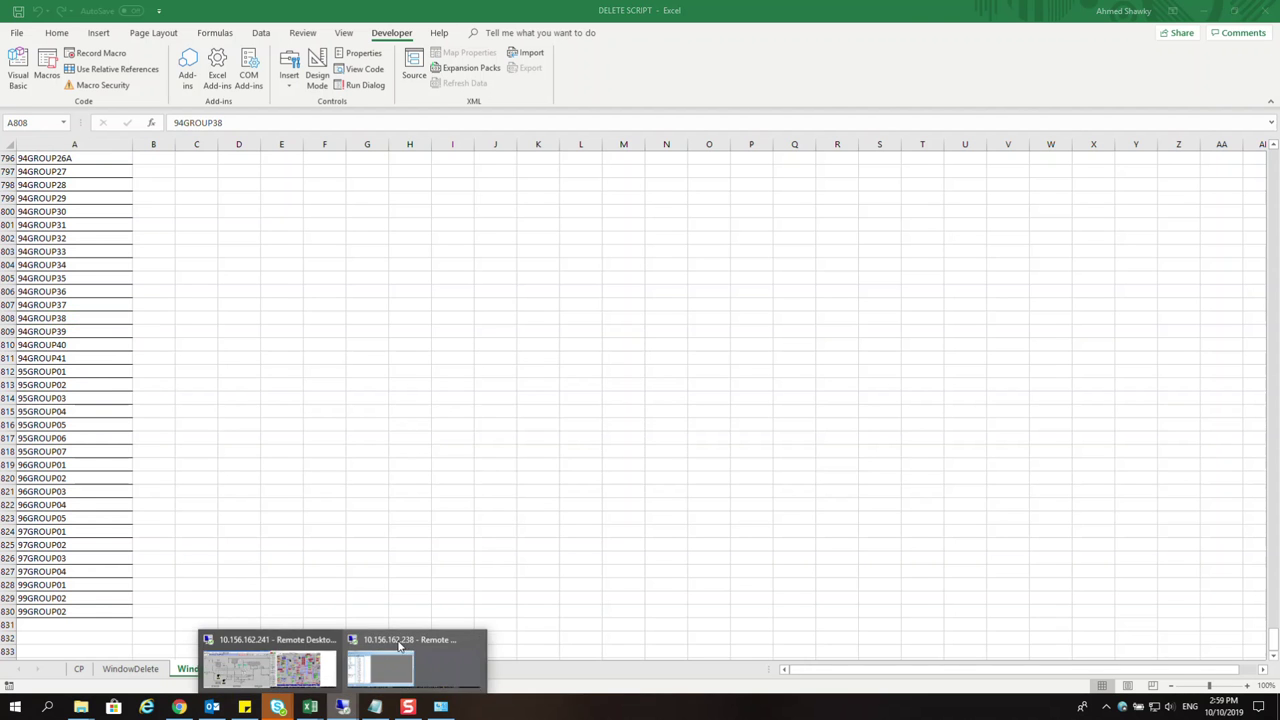
click(399, 647)
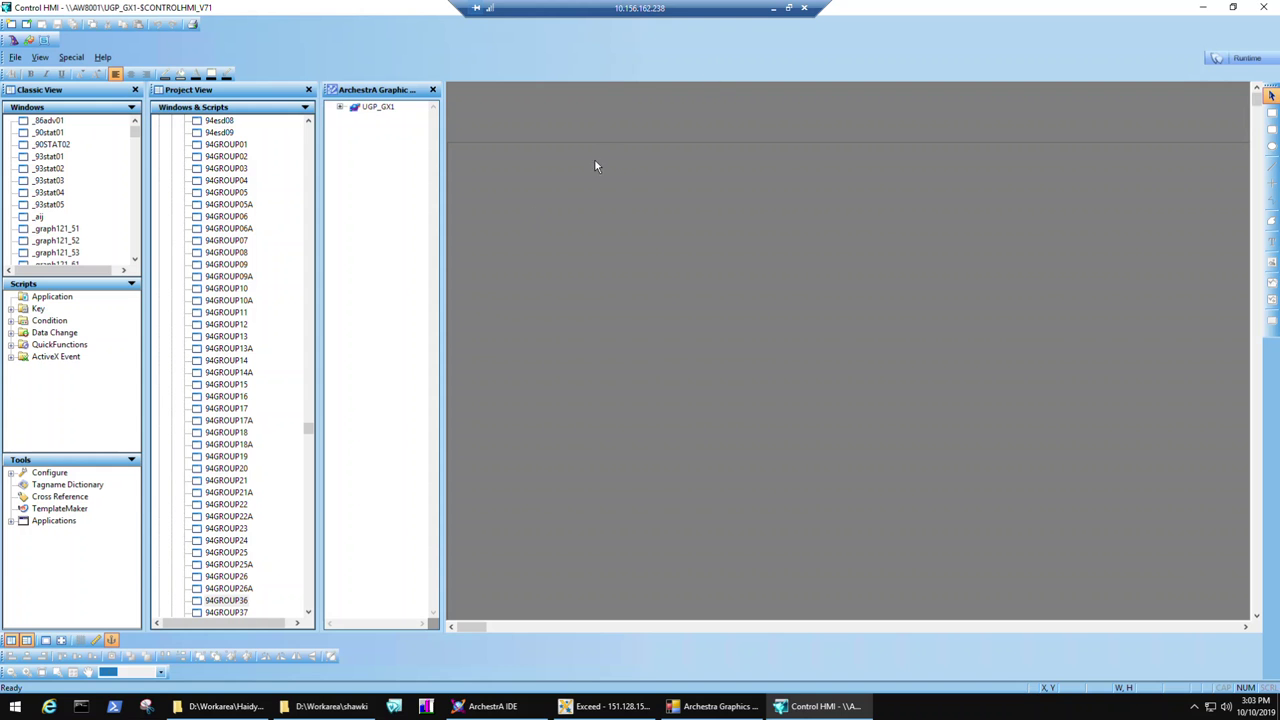
- Review the DELETE SCRIPT window names around 94GROUP36, and recheck the 94GROUP windows in Control HMI's Project View in the 10.156.162.238 session
click(773, 7)
click(85, 304)
click(83, 290)
scroll(124, 478, up, 1)
scroll(124, 478, up, 2)
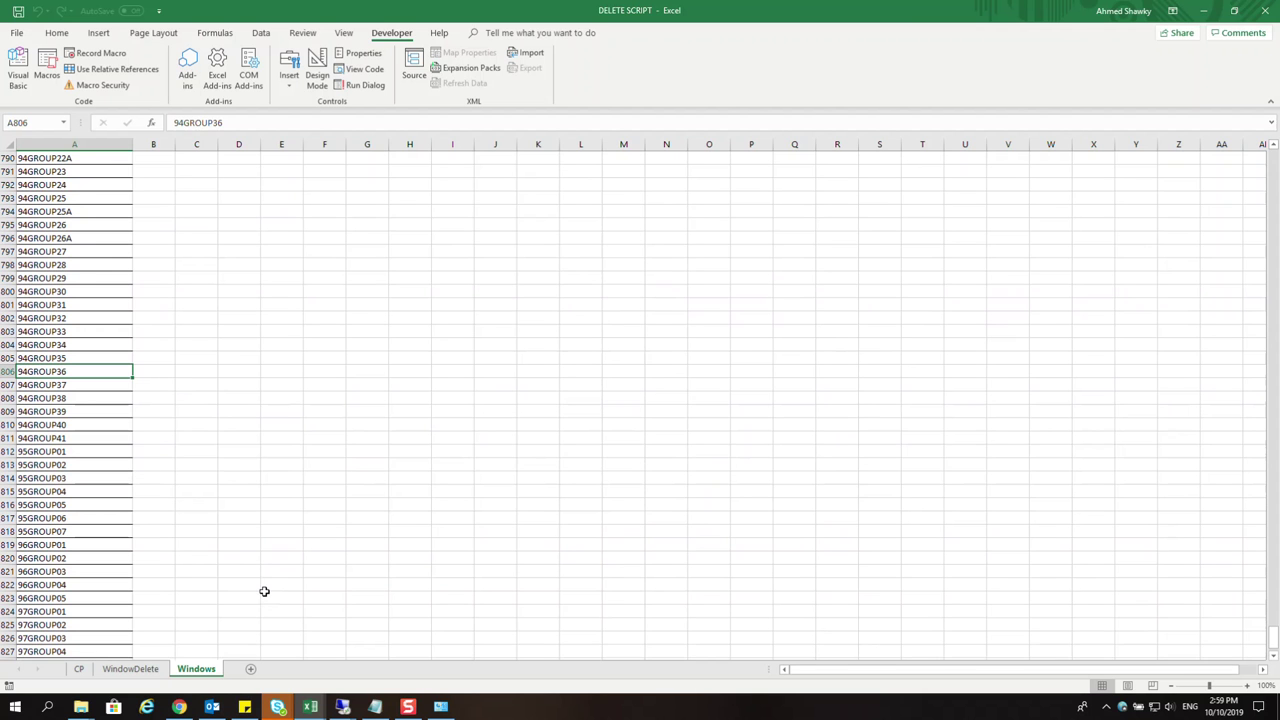
scroll(231, 617, down, 2)
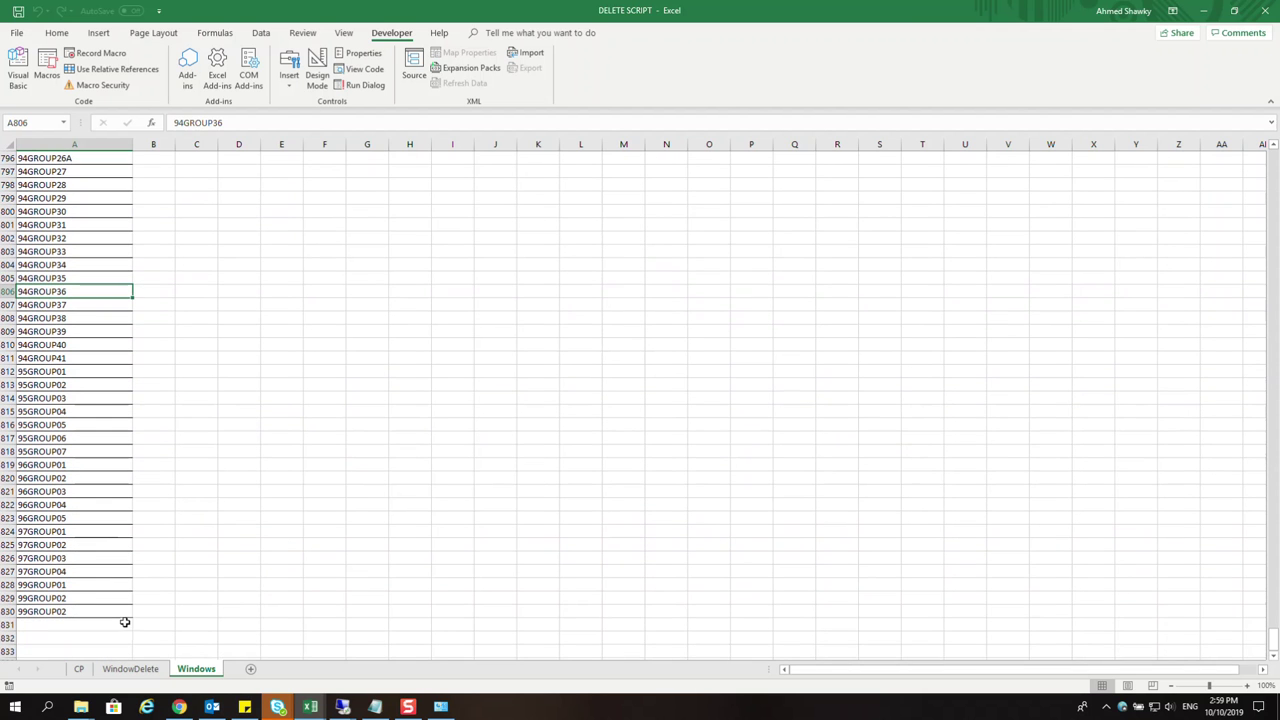
scroll(124, 622, up, 5)
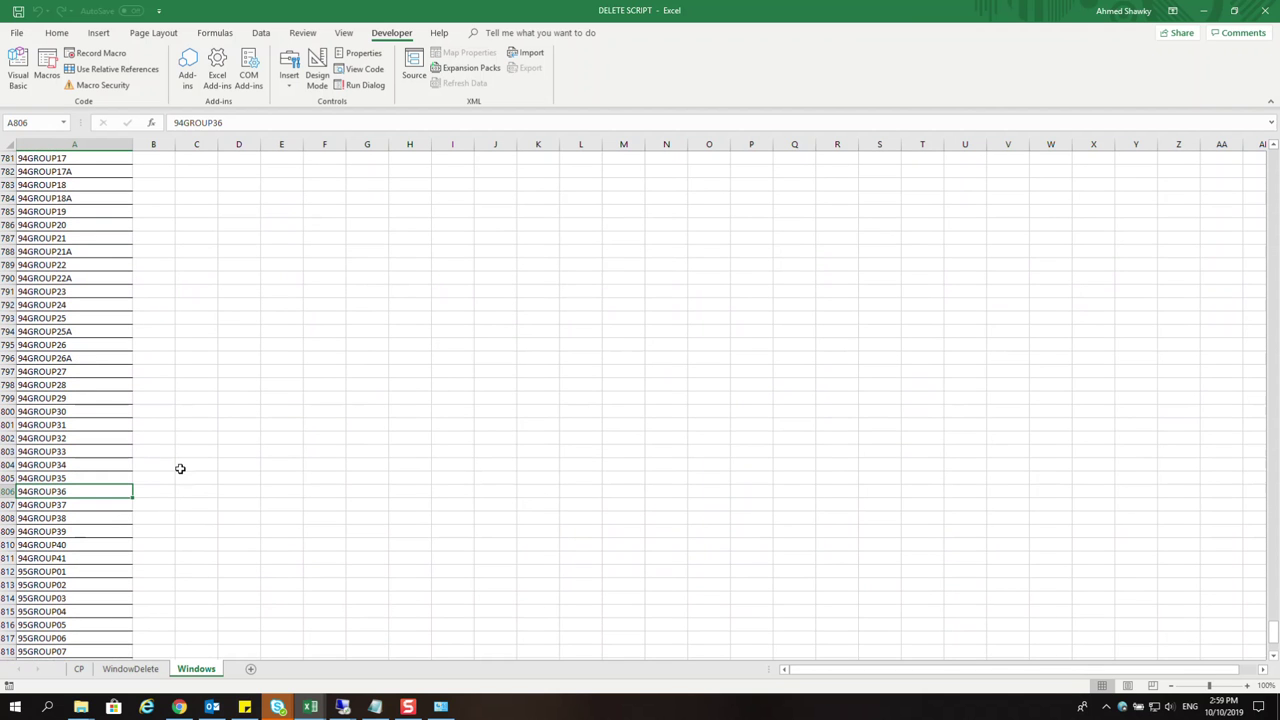
mouse_move(342, 707)
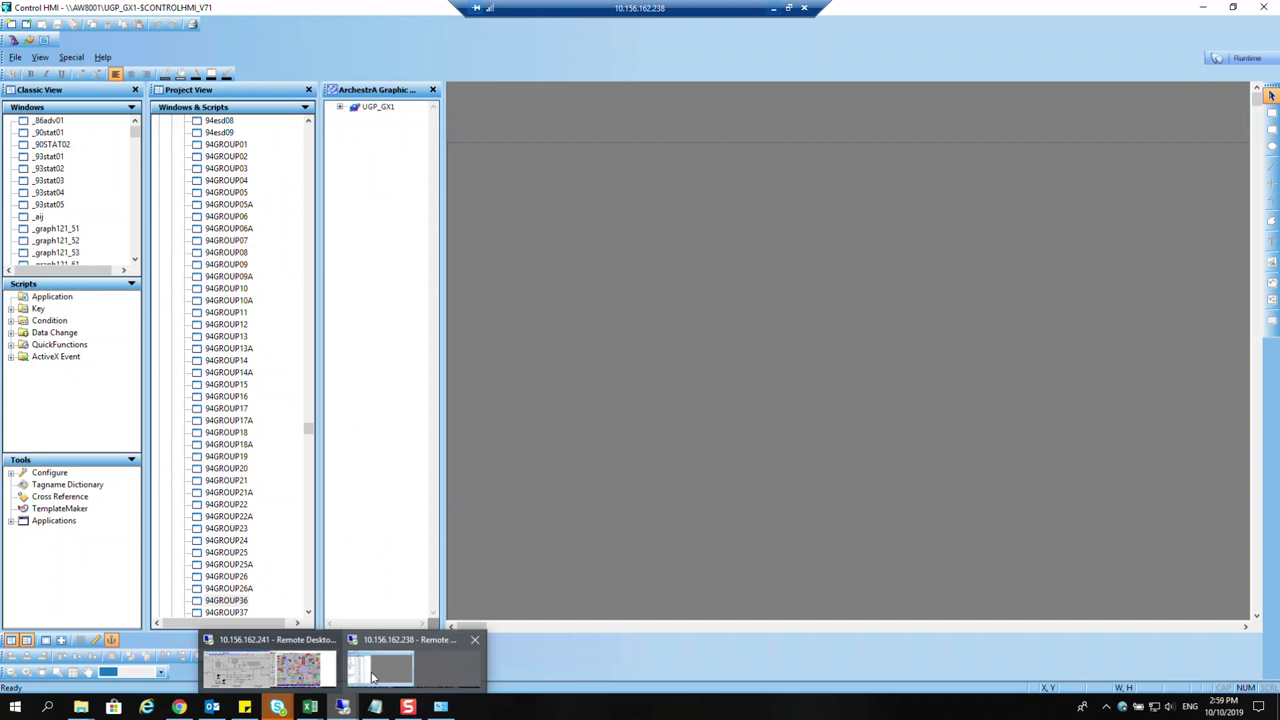
click(372, 678)
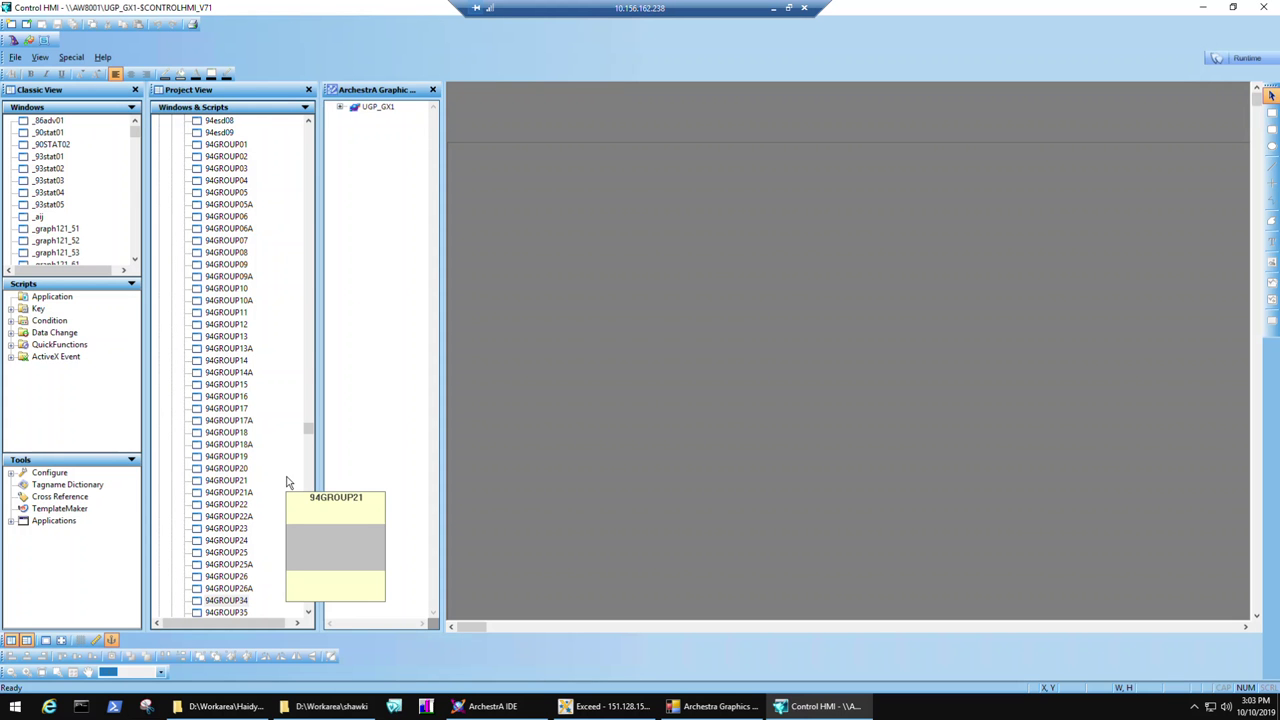